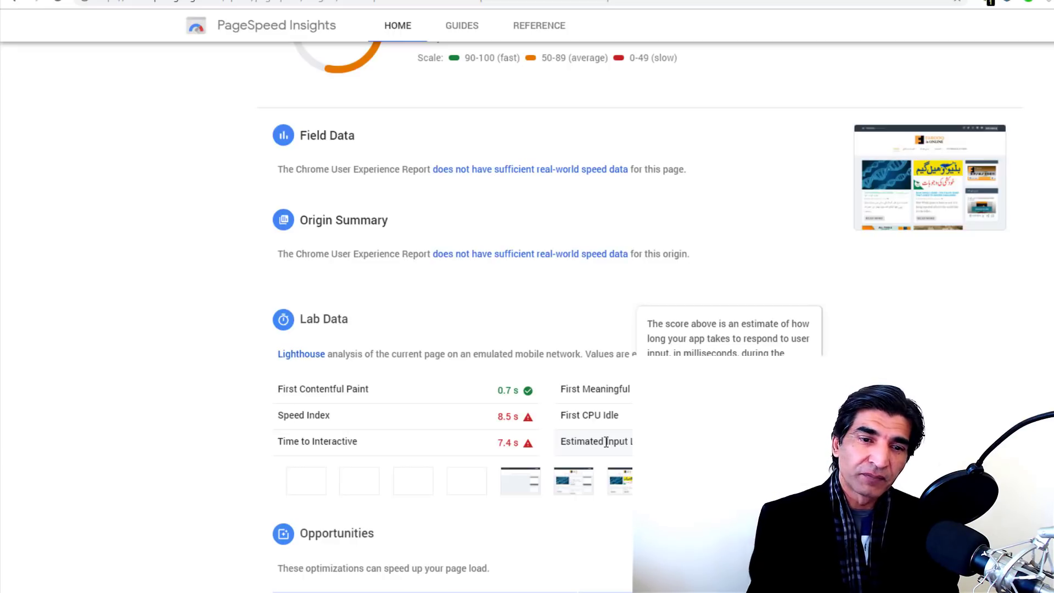
# Step: Show PageSpeed Insights' mobile score of 33, then move to the web.dev Measure audit
pyautogui.moveTo(615, 388)
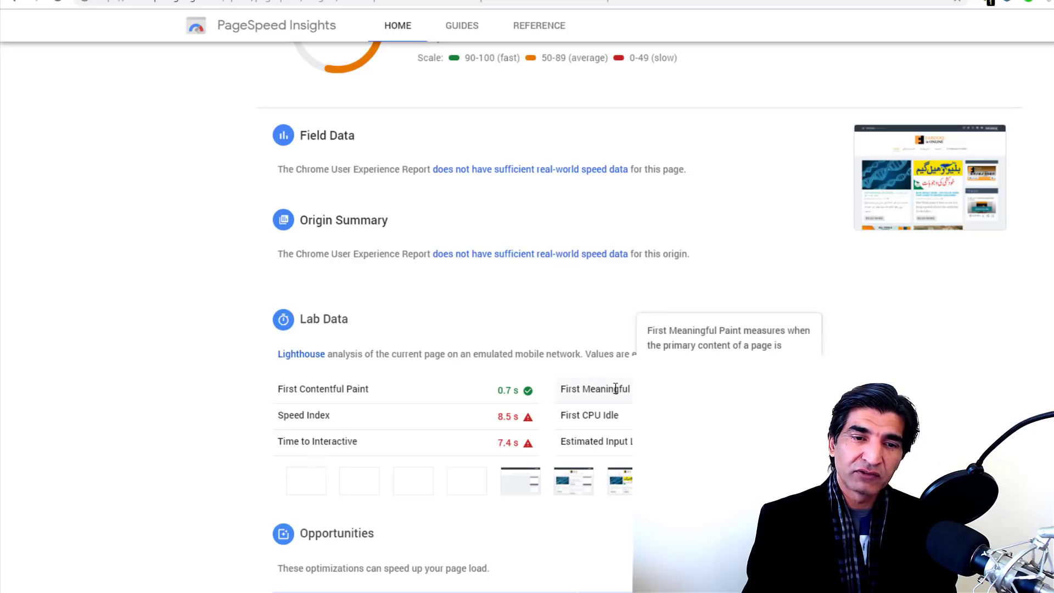
pyautogui.moveTo(603, 420)
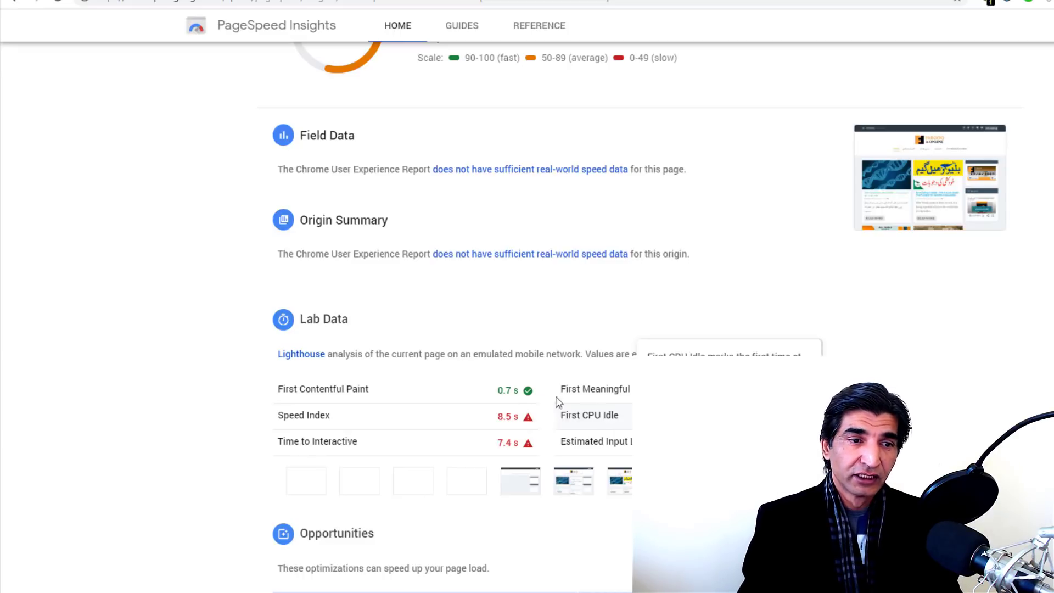
pyautogui.scroll(-1, 518, 348)
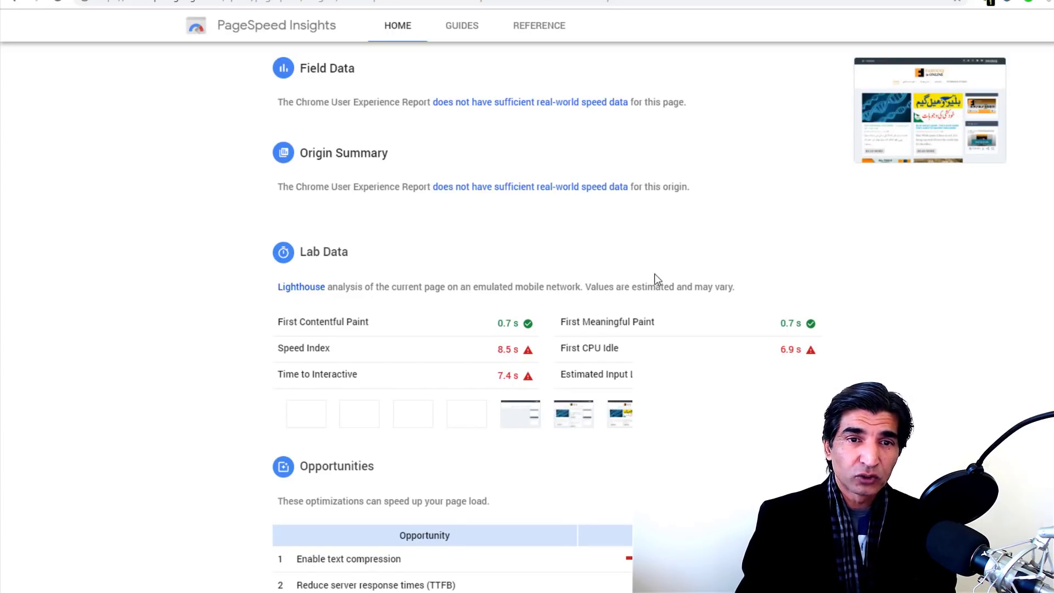
pyautogui.scroll(5, 654, 273)
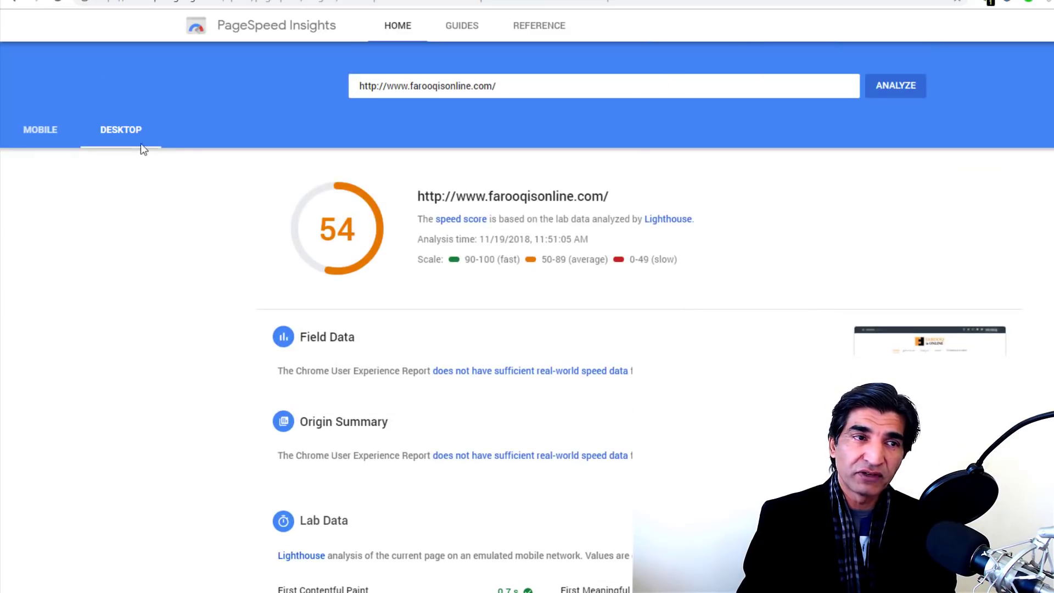
pyautogui.click(52, 132)
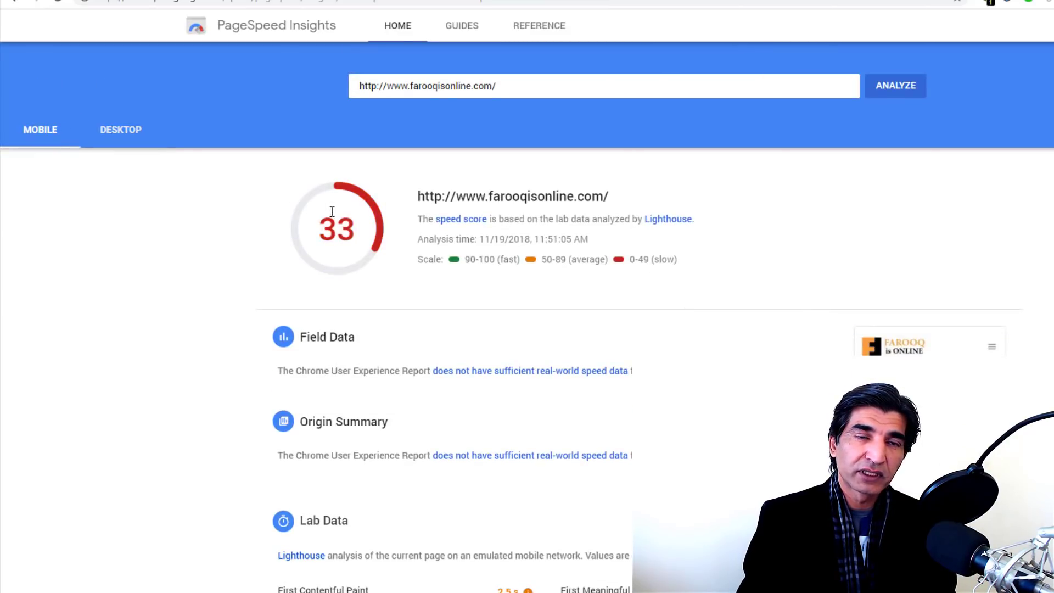
pyautogui.click(864, 1)
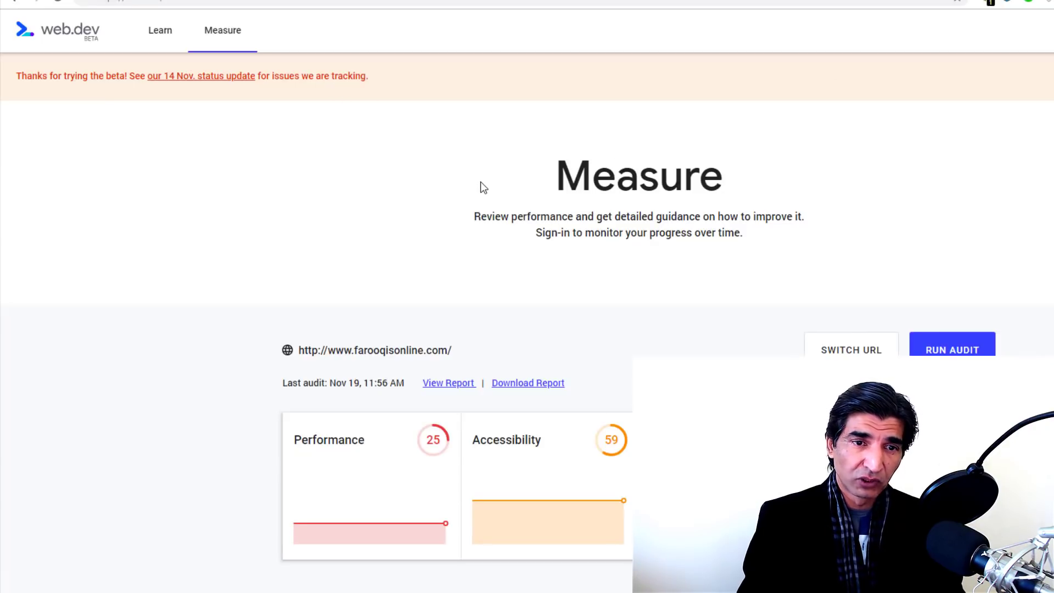
# Step: Review web.dev's Best Practices 57 and SEO 100 scores, then go to the blog's home page
pyautogui.scroll(-1, 483, 187)
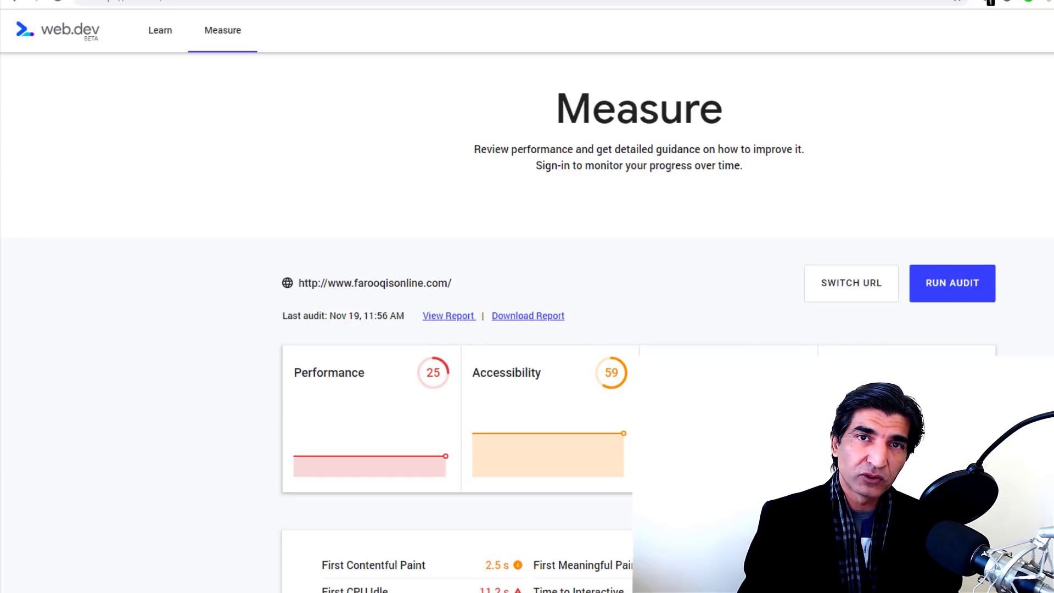
pyautogui.scroll(-2, 527, 329)
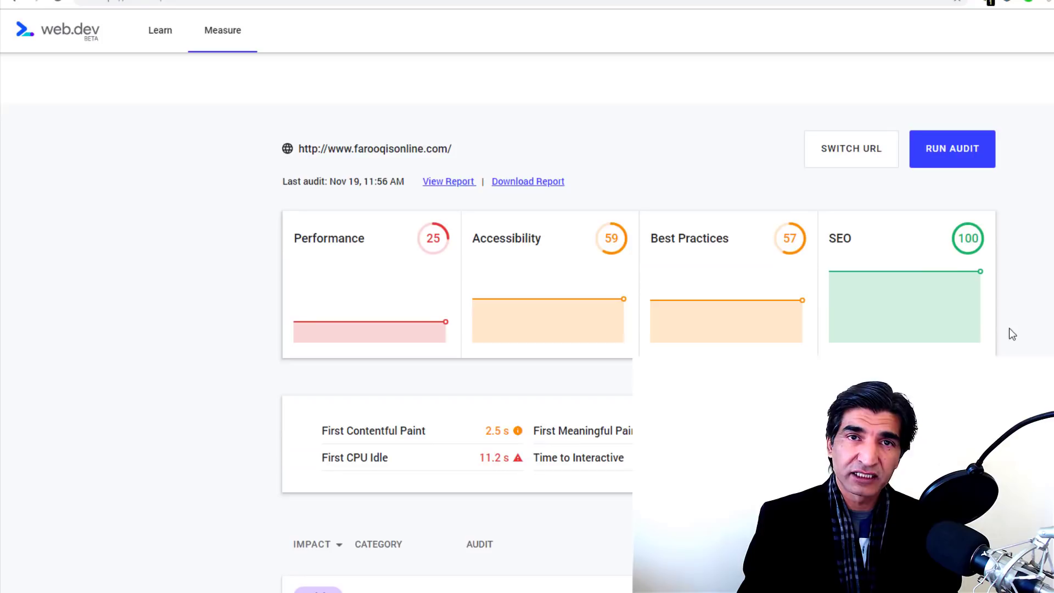
pyautogui.hotkey('ctrl', 'Tab')
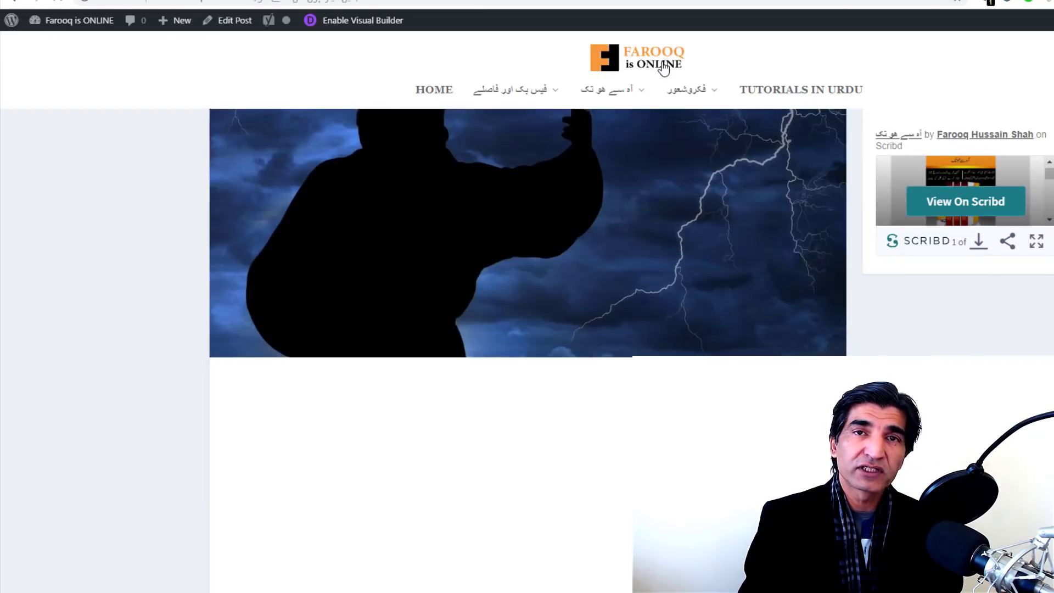
pyautogui.click(663, 67)
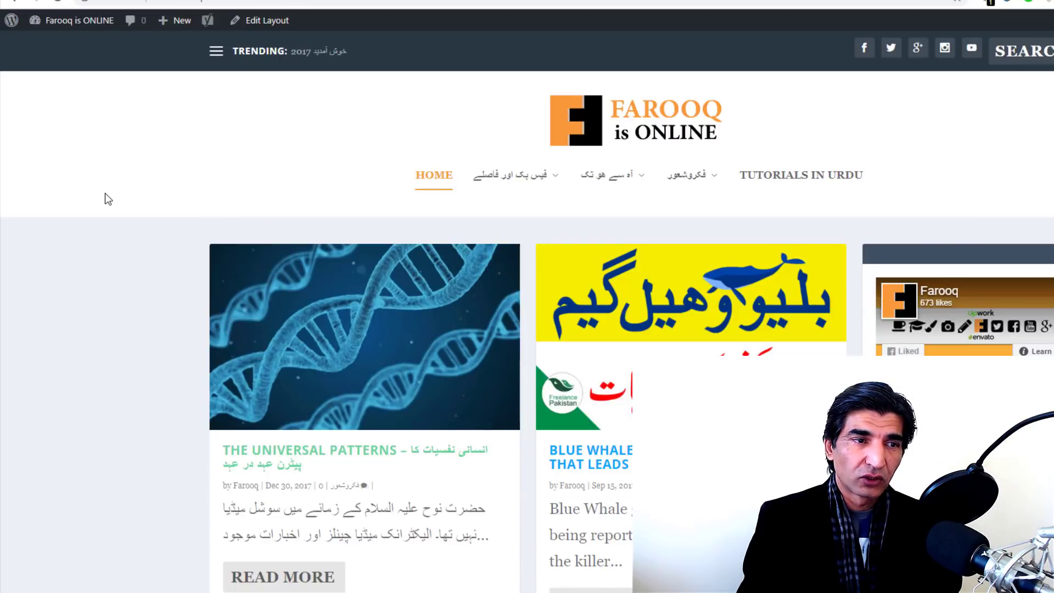
# Step: View the home page source, search for 'description', and select the meta description tag on line 32
pyautogui.rightClick(104, 193)
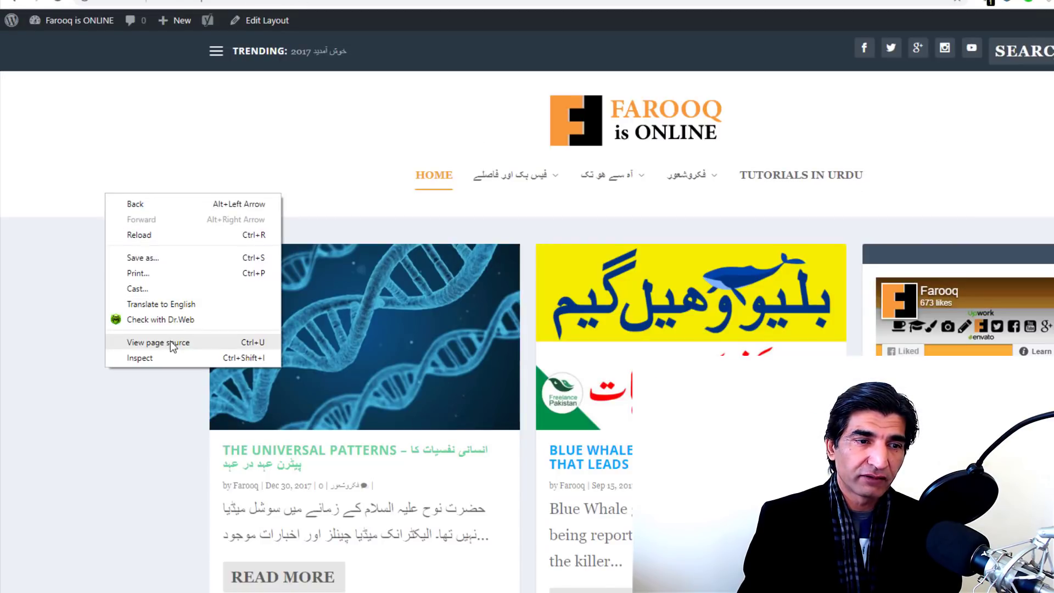
pyautogui.click(170, 341)
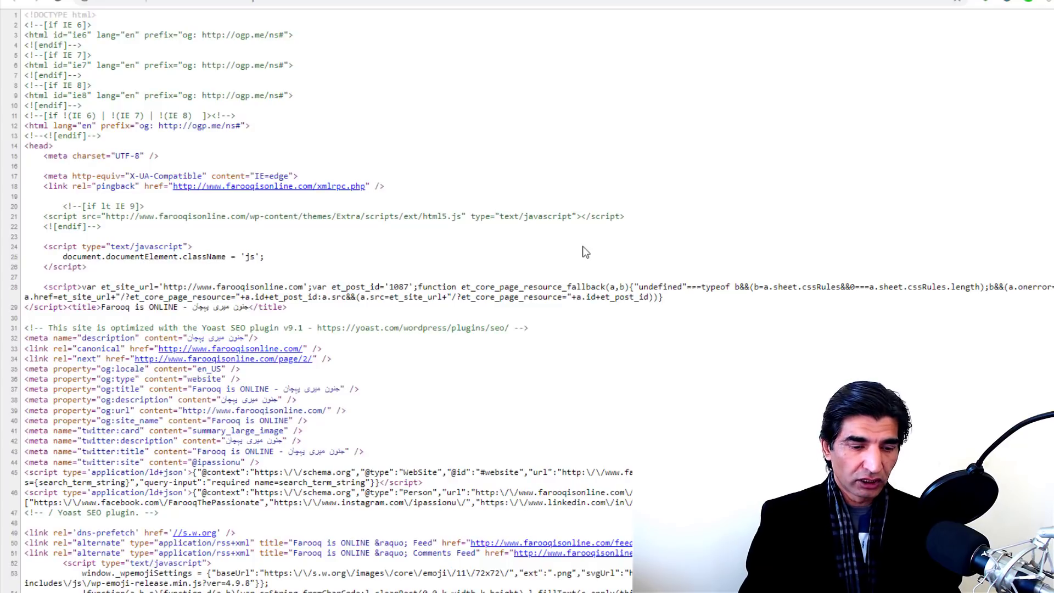
pyautogui.hotkey('ctrl', 'f')
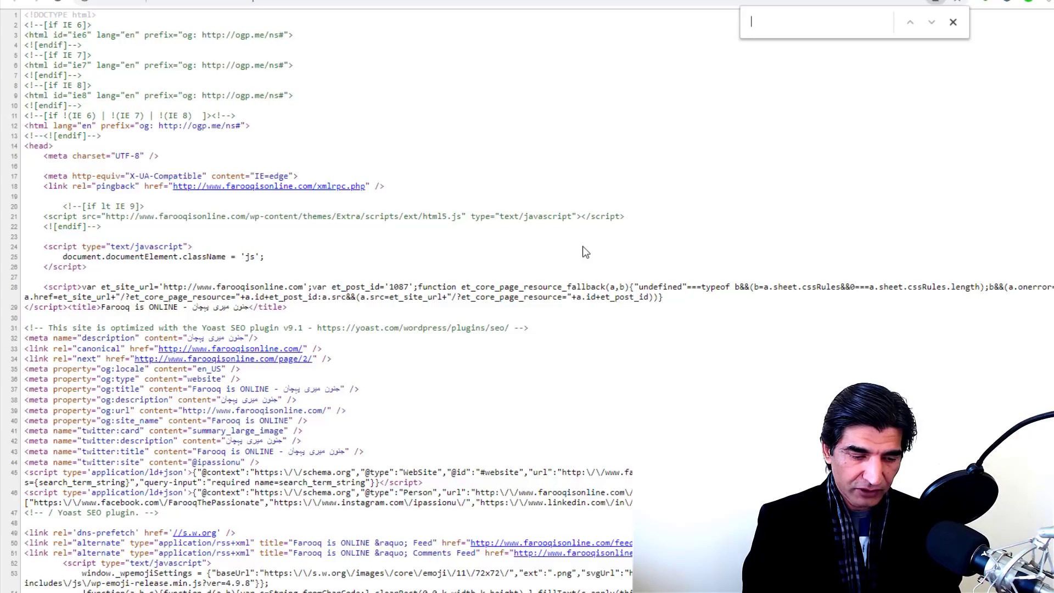
pyautogui.write('descrip')
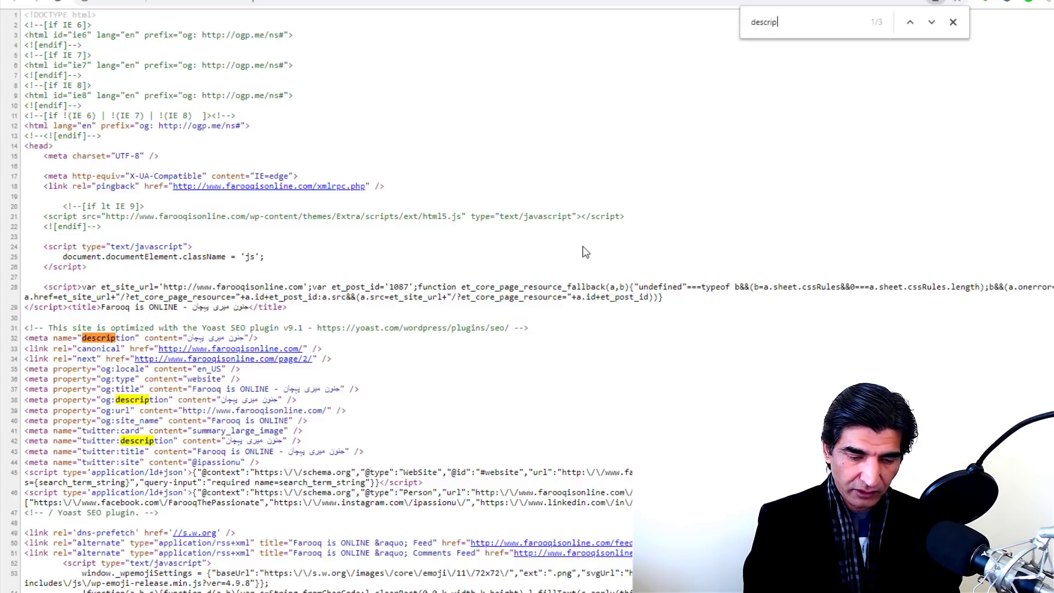
pyautogui.write('tiom')
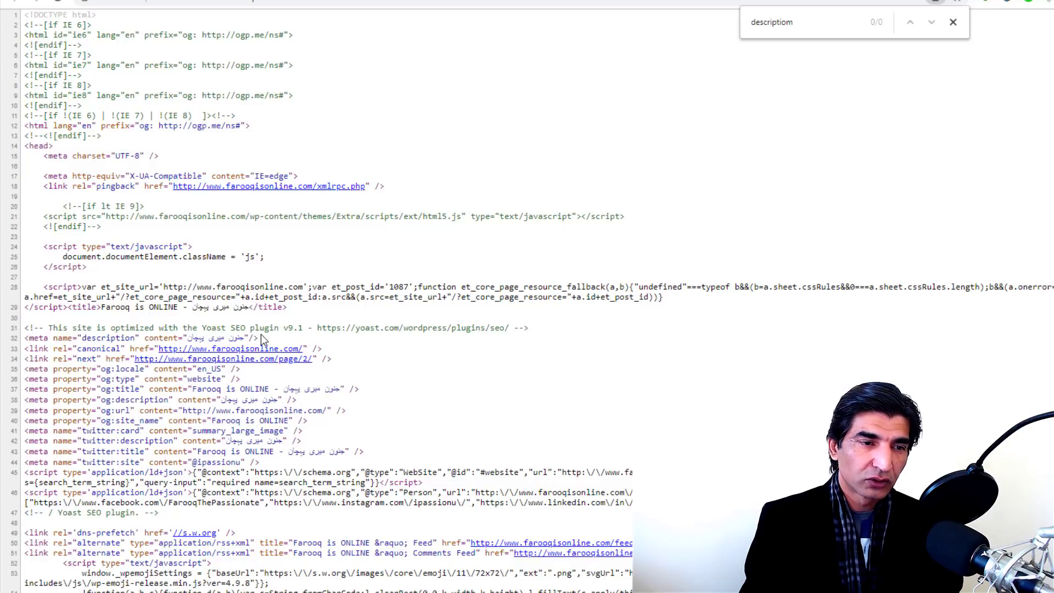
pyautogui.moveTo(261, 337); pyautogui.dragTo(22, 348)
pyautogui.hotkey('ctrl', 'c')
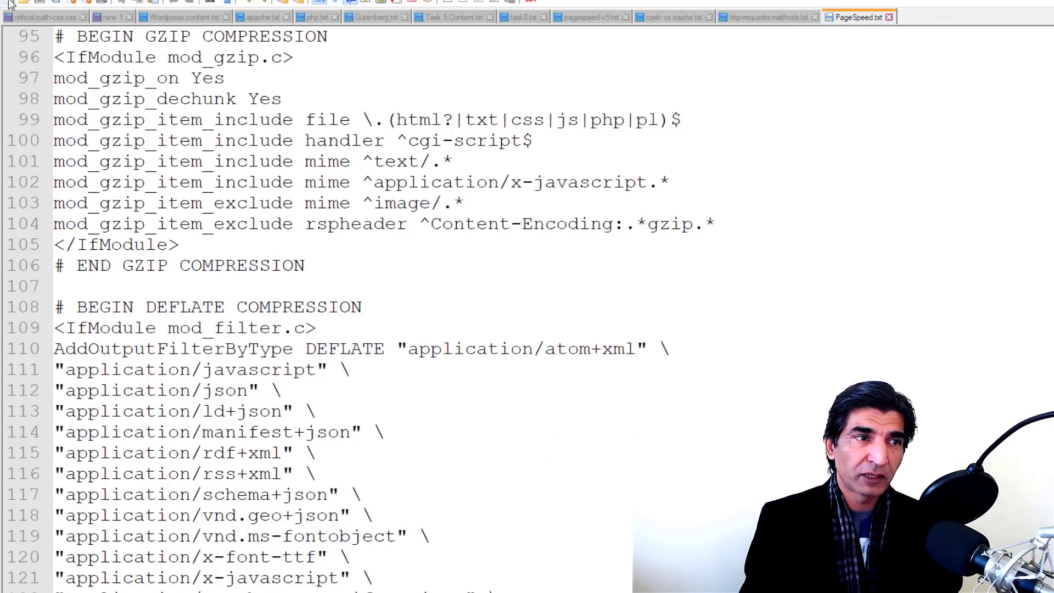
# Step: Paste the meta tag into a new Notepad++ file, replacing its Urdu text with an English self-introduction mentioning 'Words, Colors'
pyautogui.click(9, 3)
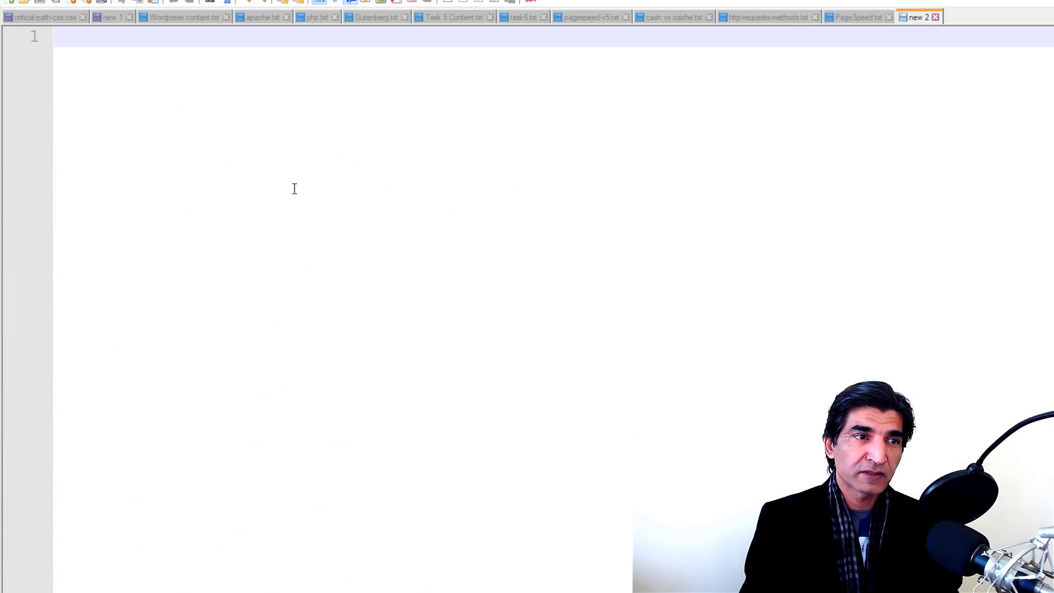
pyautogui.hotkey('ctrl', 'v')
pyautogui.moveTo(443, 37); pyautogui.dragTo(613, 37)
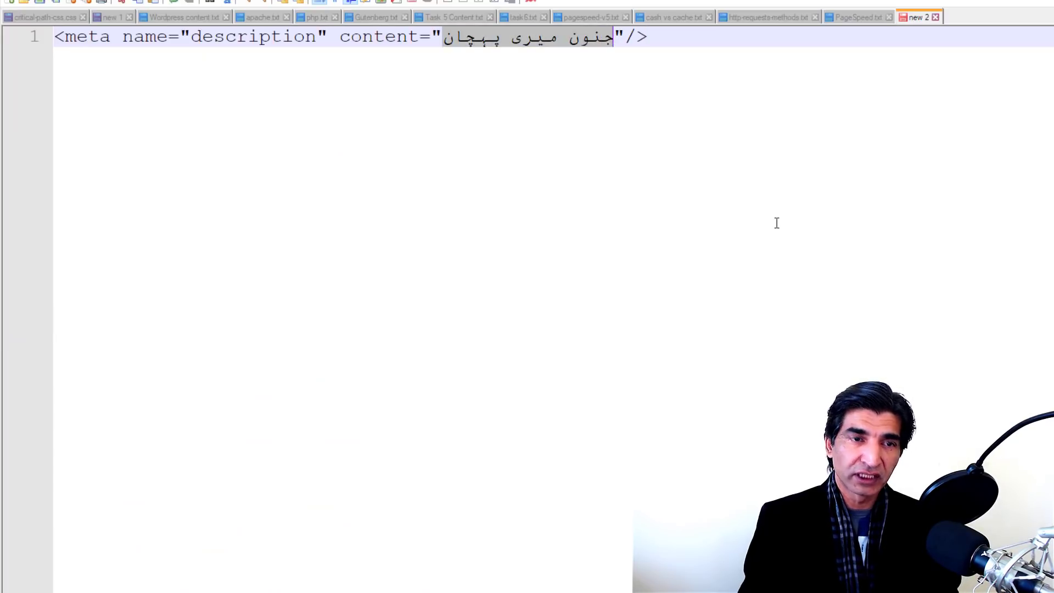
pyautogui.write('Hello,')
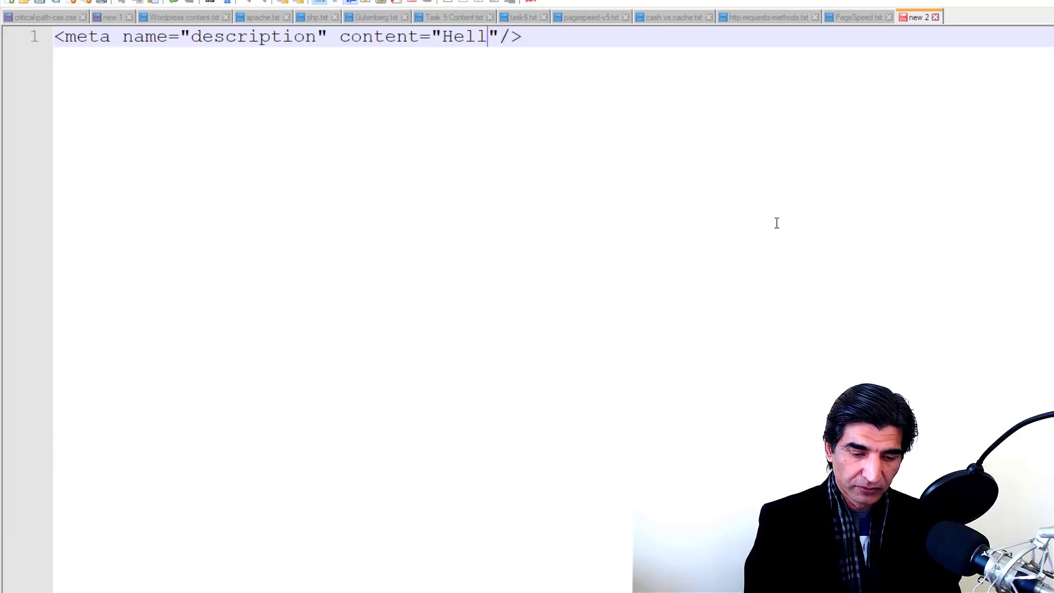
pyautogui.write(' My name ')
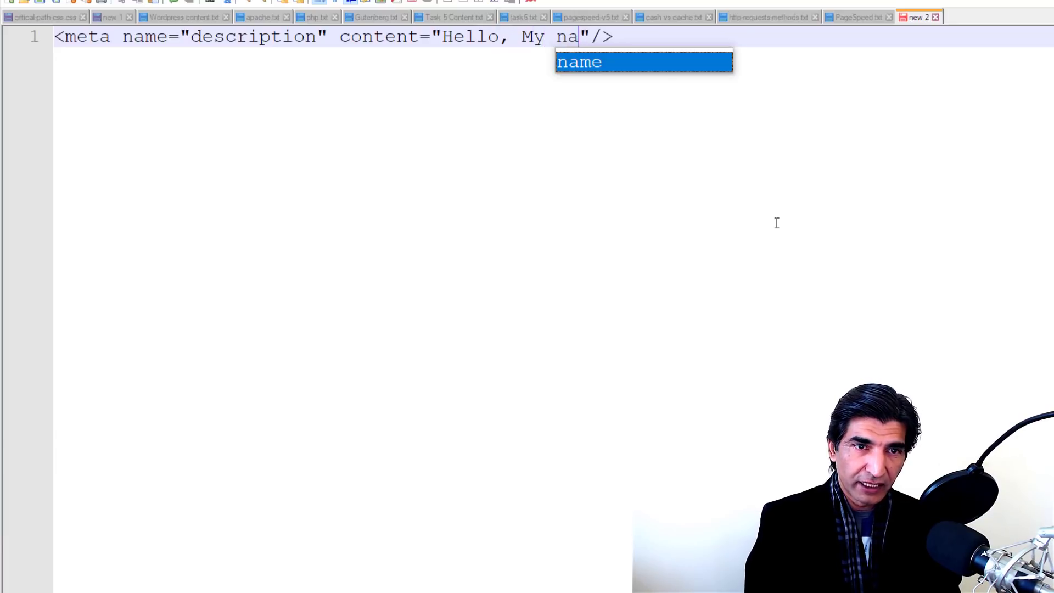
pyautogui.write('is Farooq')
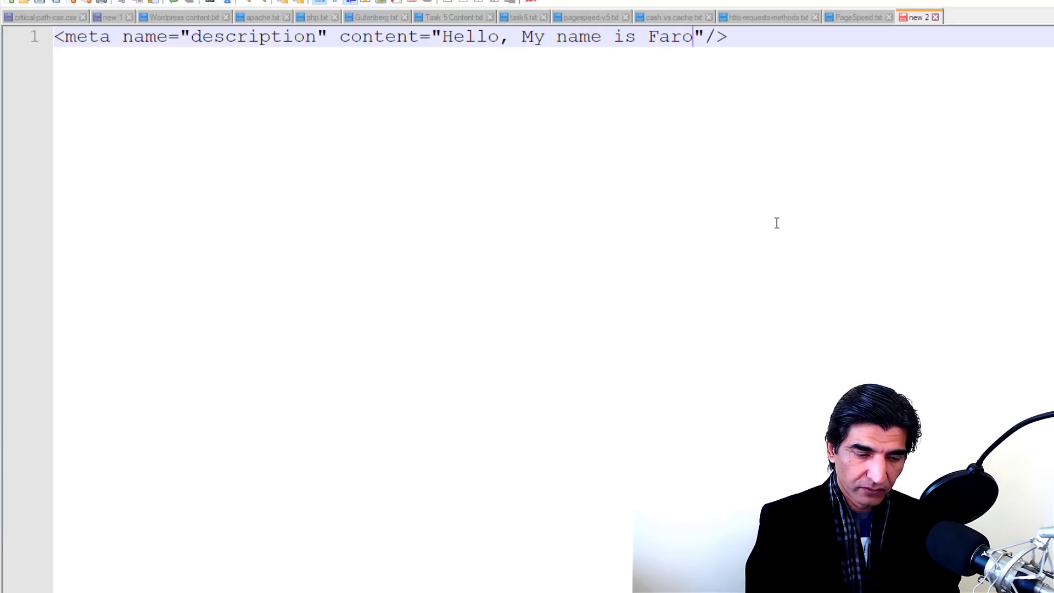
pyautogui.write('. ')
pyautogui.write("I'm all ab")
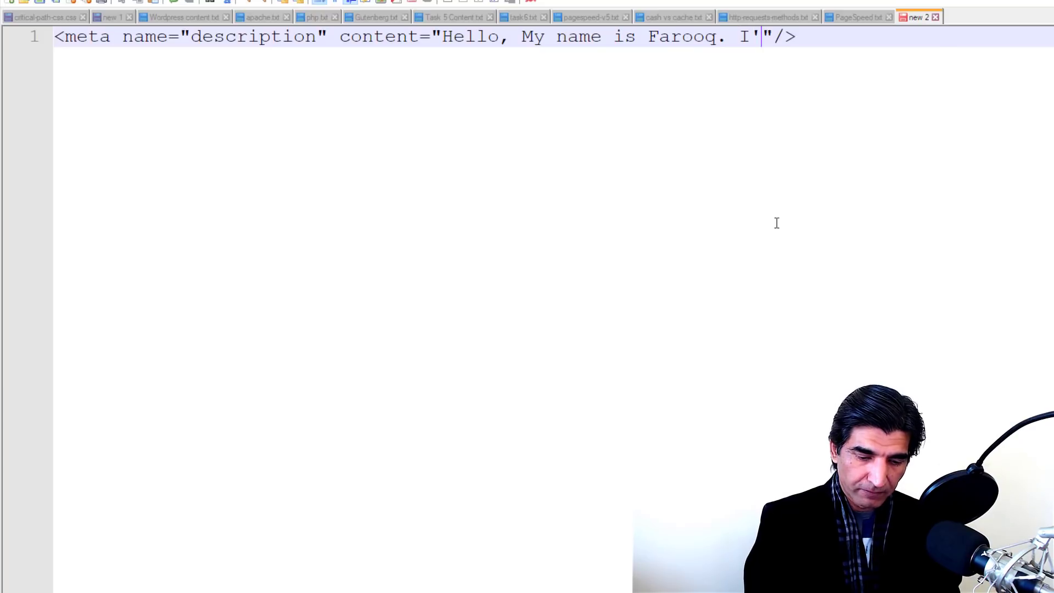
pyautogui.write('out Words')
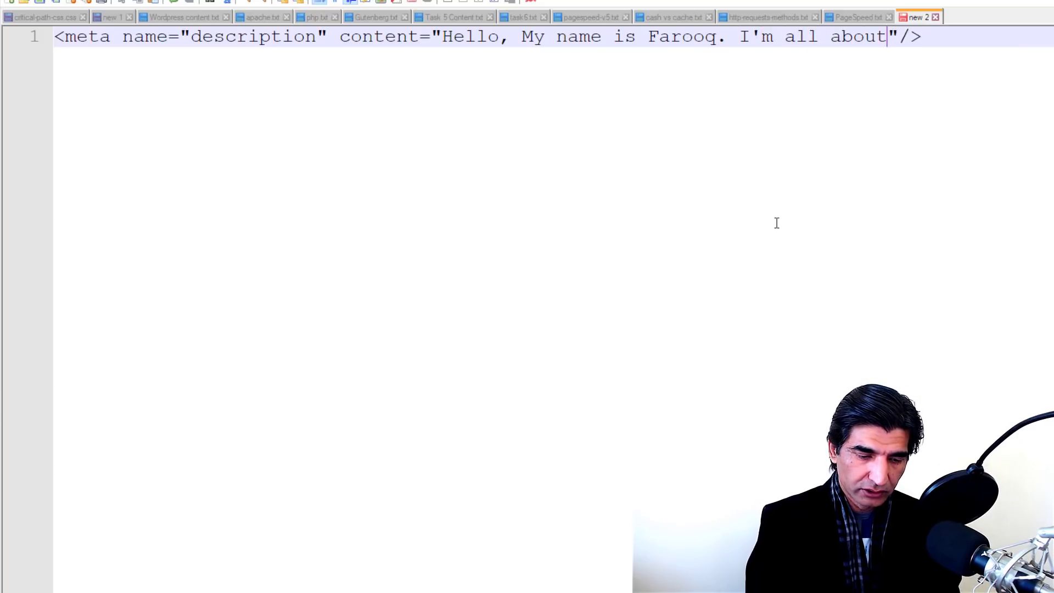
pyautogui.write(', Colors')
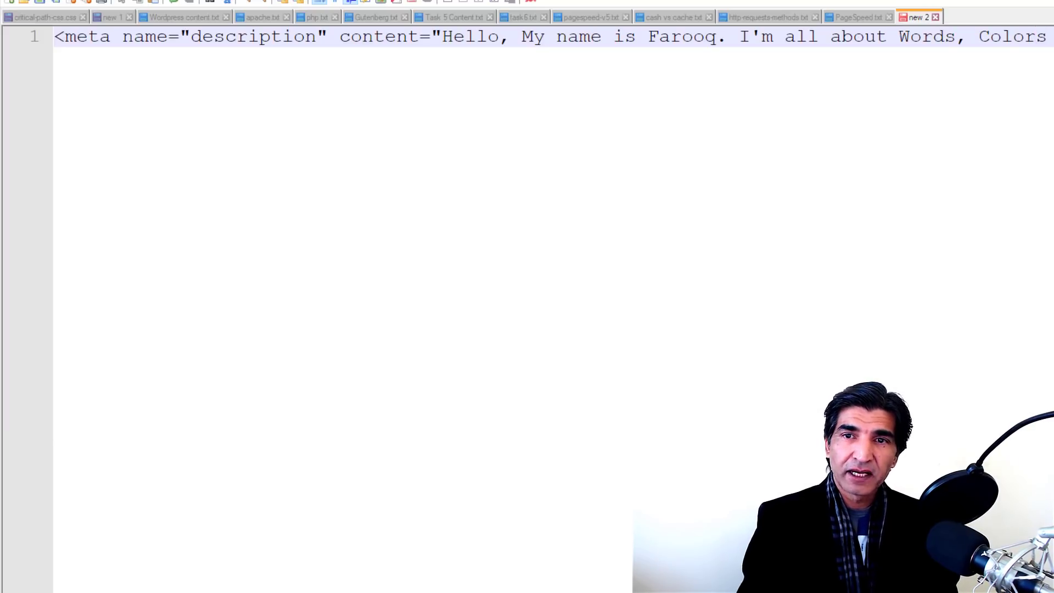
pyautogui.click(30, 34)
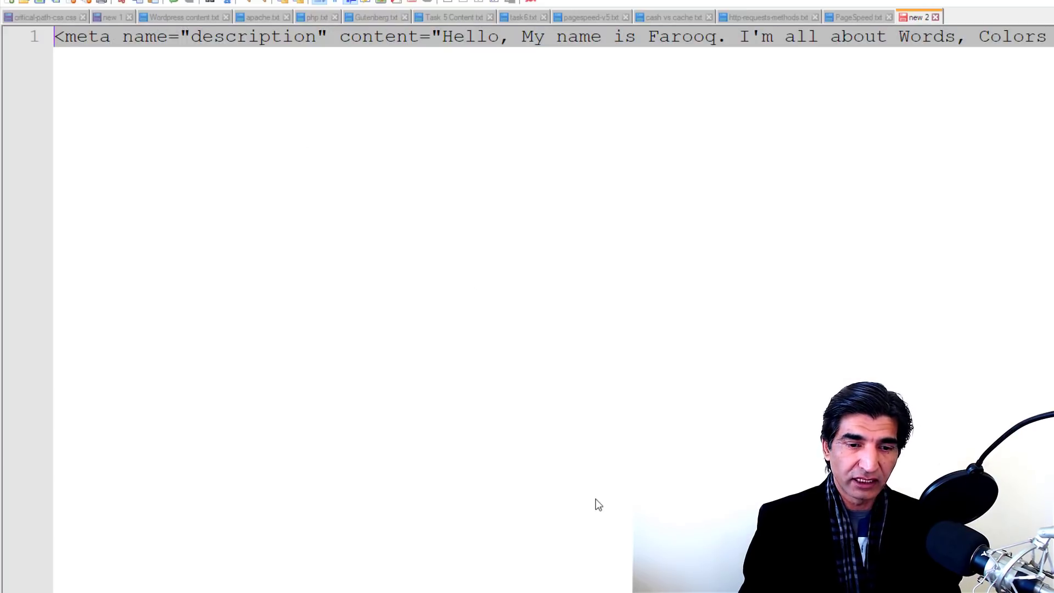
pyautogui.hotkey('alt', 'Tab')
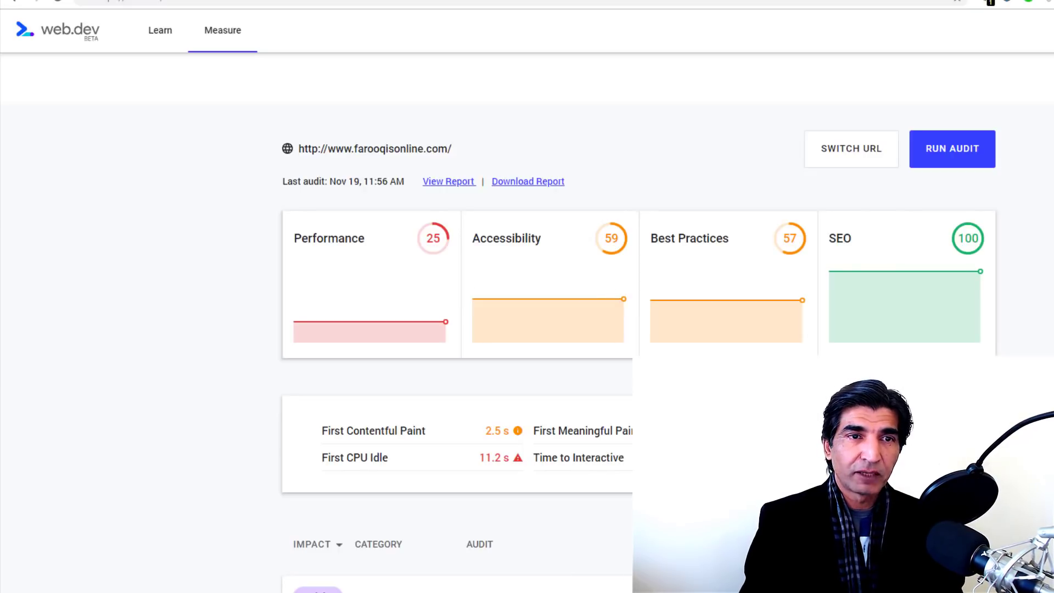
# Step: In Theme Options' Integration settings, add an empty first line to the <head> code box
pyautogui.hotkey('ctrl', 'shift', 'Tab')
pyautogui.hotkey('ctrl', 'shift', 'Tab')
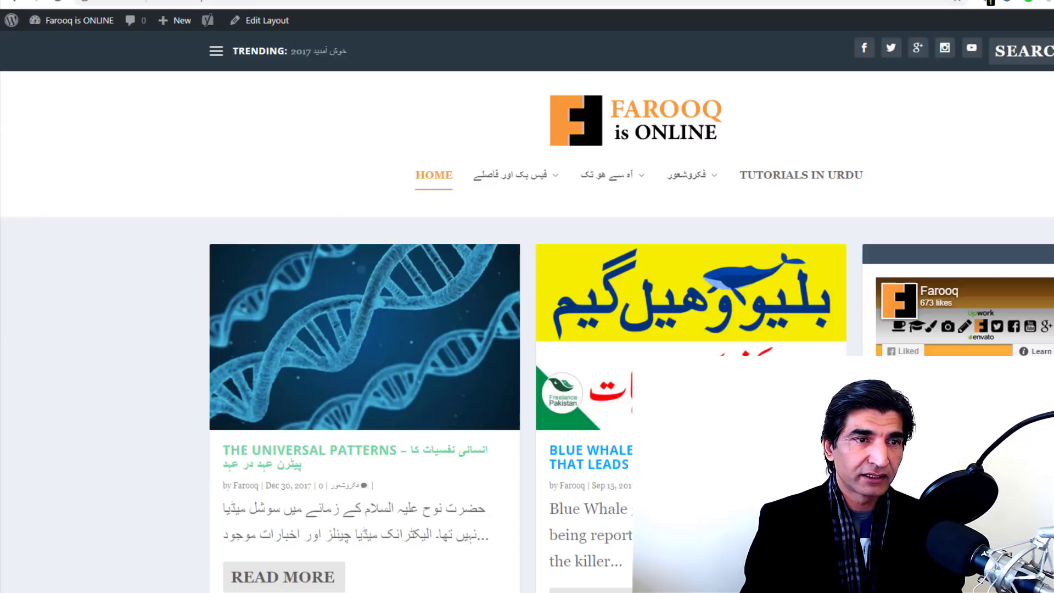
pyautogui.moveTo(77, 22)
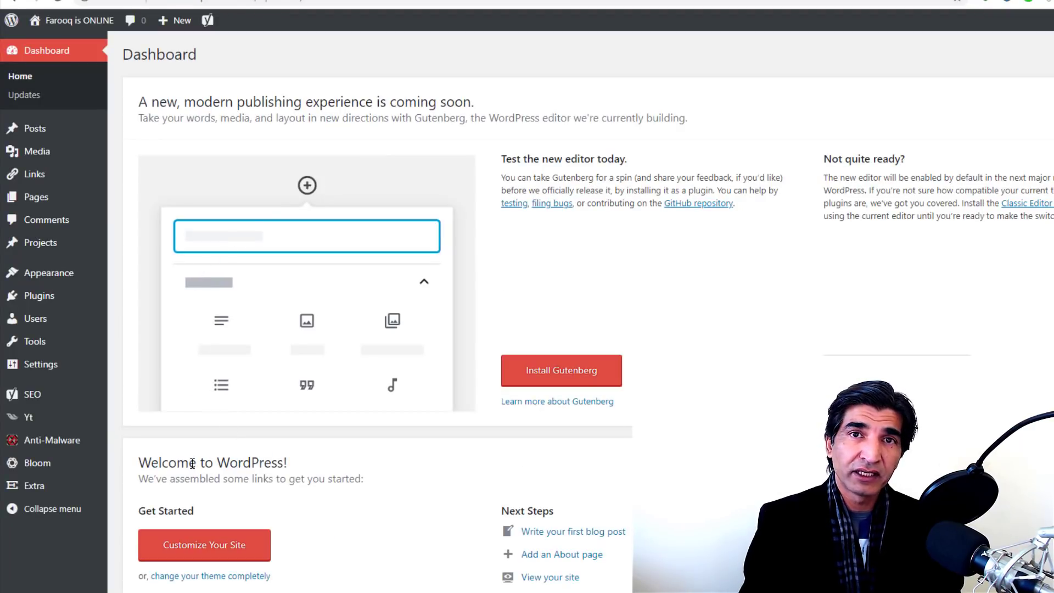
pyautogui.moveTo(48, 487)
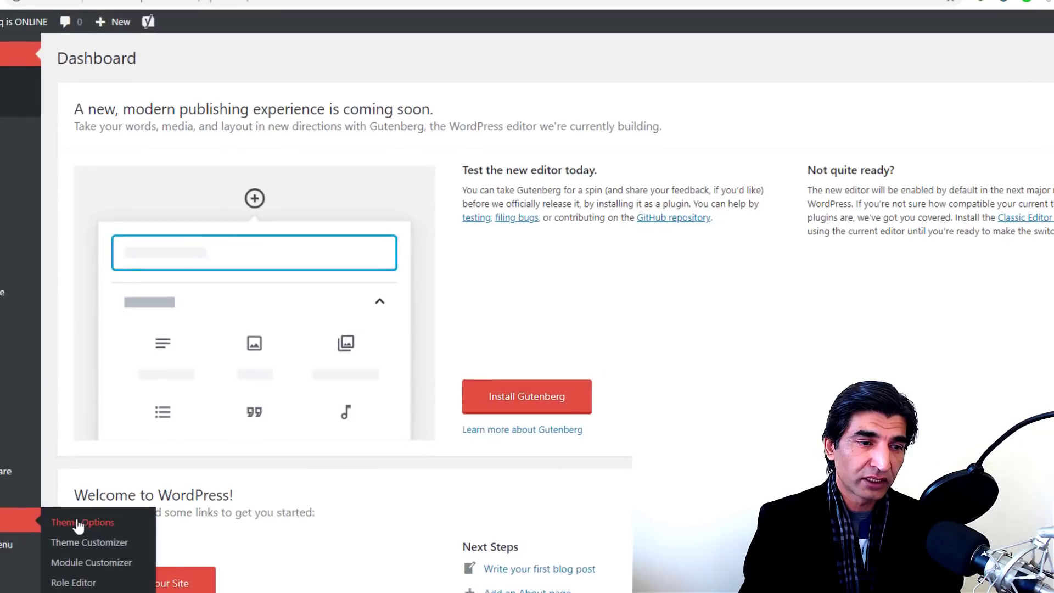
pyautogui.click(86, 518)
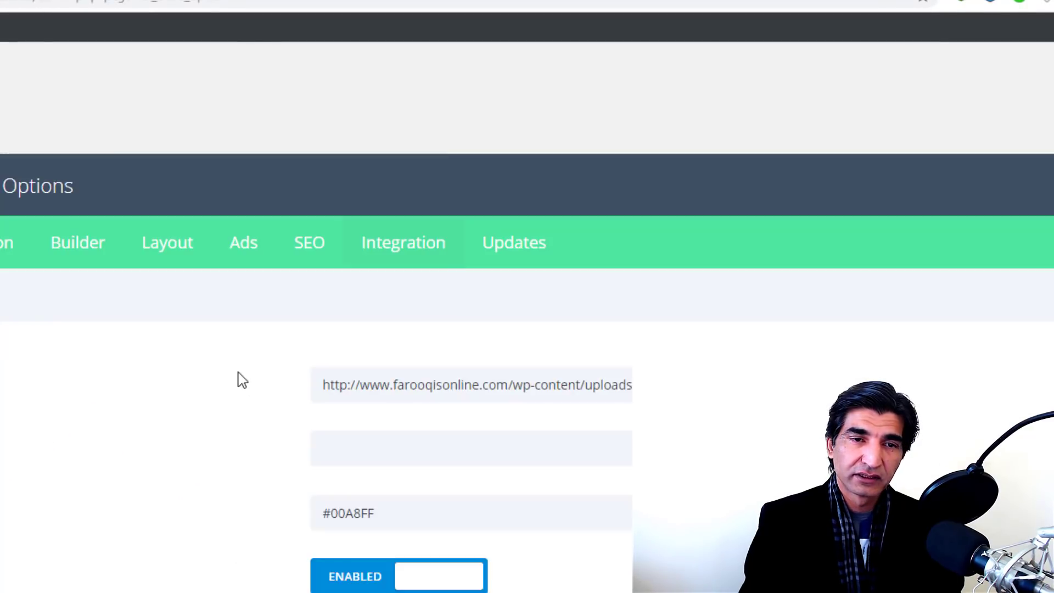
pyautogui.click(417, 256)
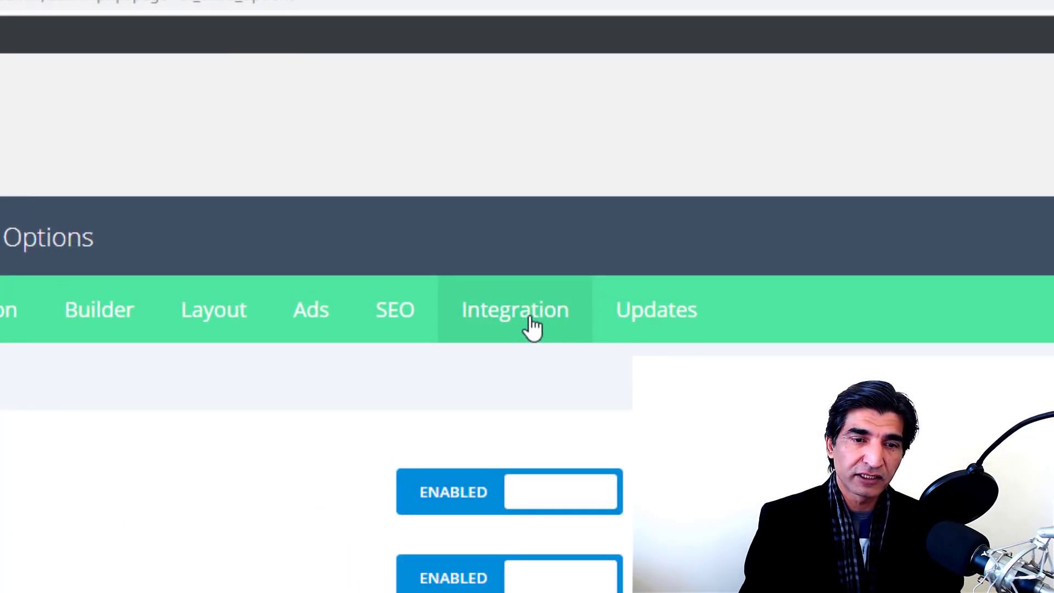
pyautogui.scroll(-7, 531, 326)
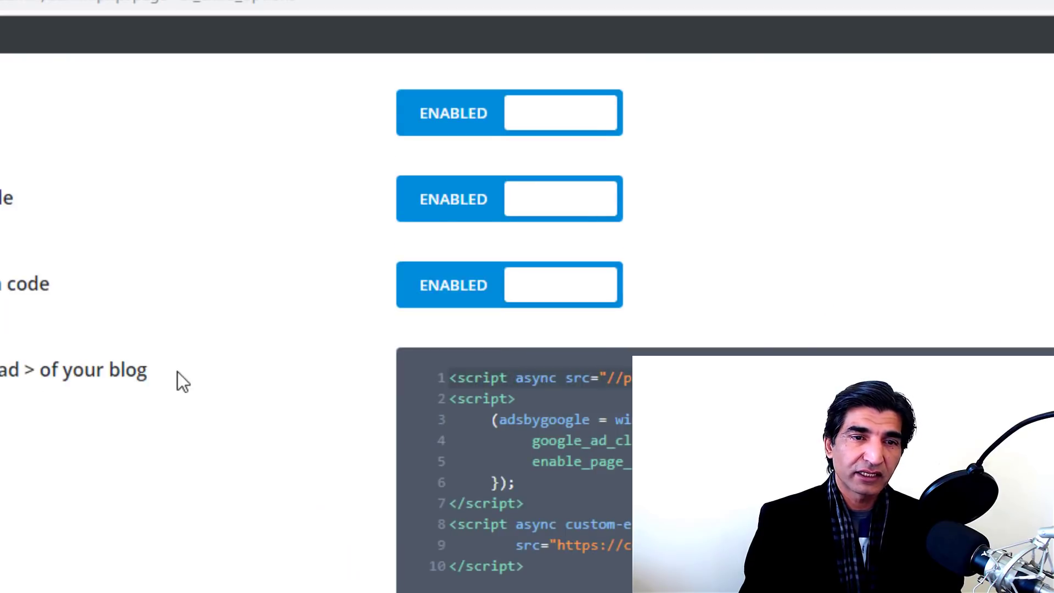
pyautogui.press('Return')
# Step: Bring up the Extra theme's header.php and scroll to its head section
pyautogui.click(453, 379)
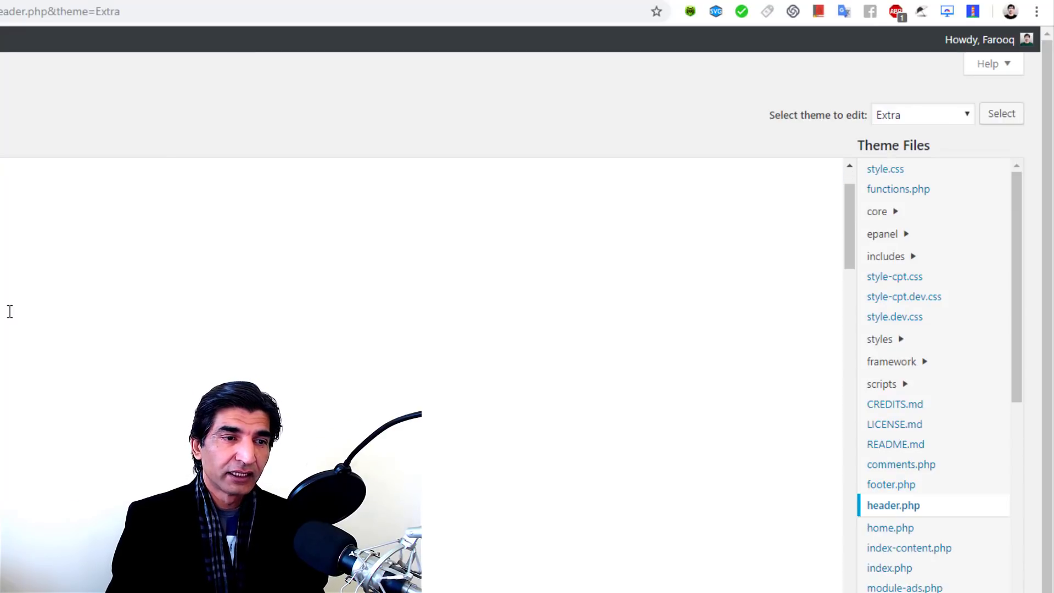
pyautogui.scroll(-2, 351, 311)
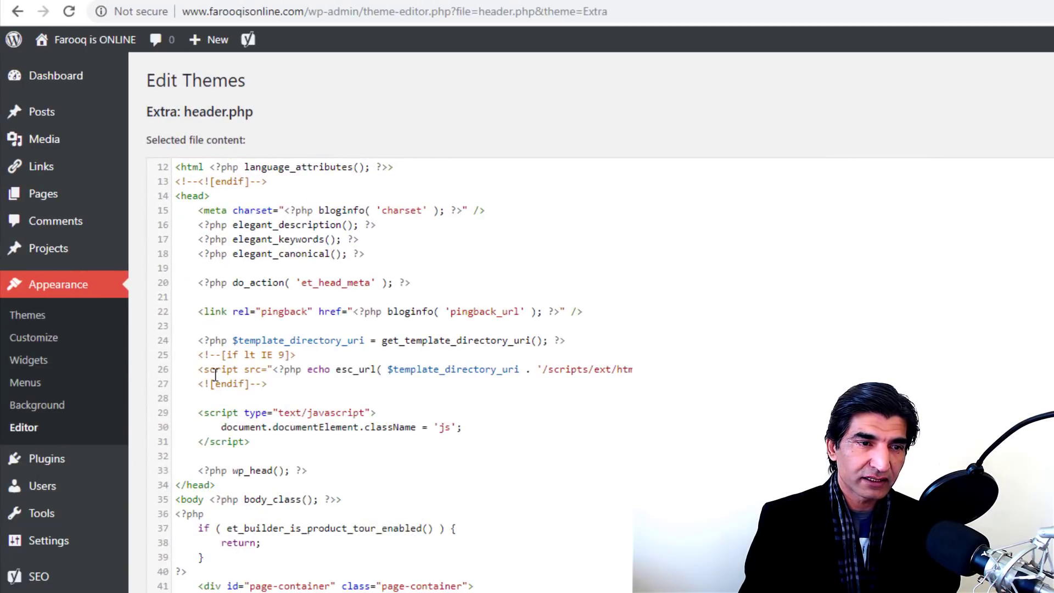
# Step: Paste the meta description tag on a new line right after <head> in header.php
pyautogui.click(208, 326)
pyautogui.click(228, 205)
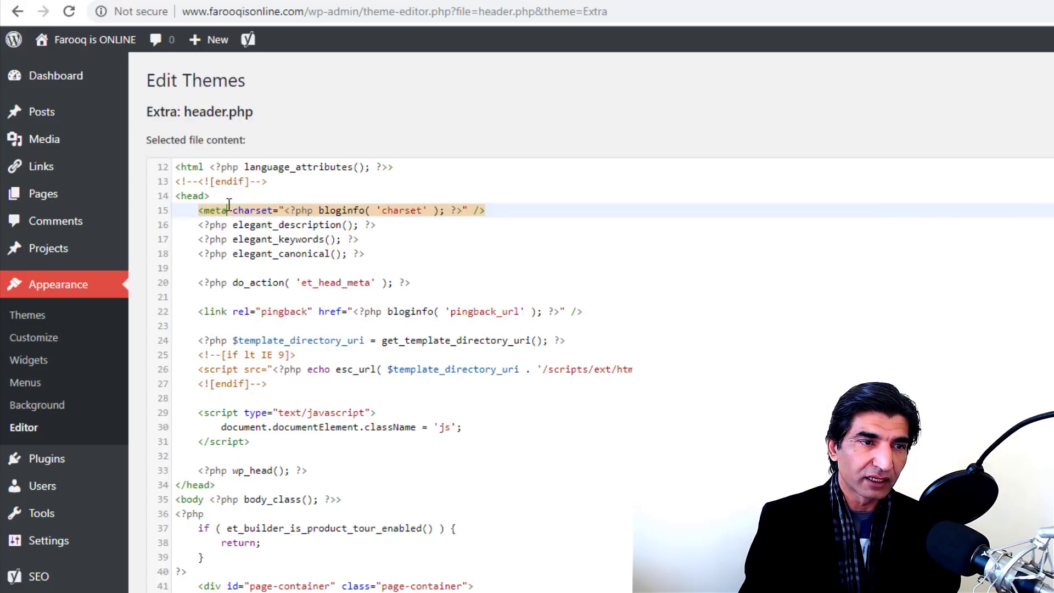
pyautogui.click(229, 196)
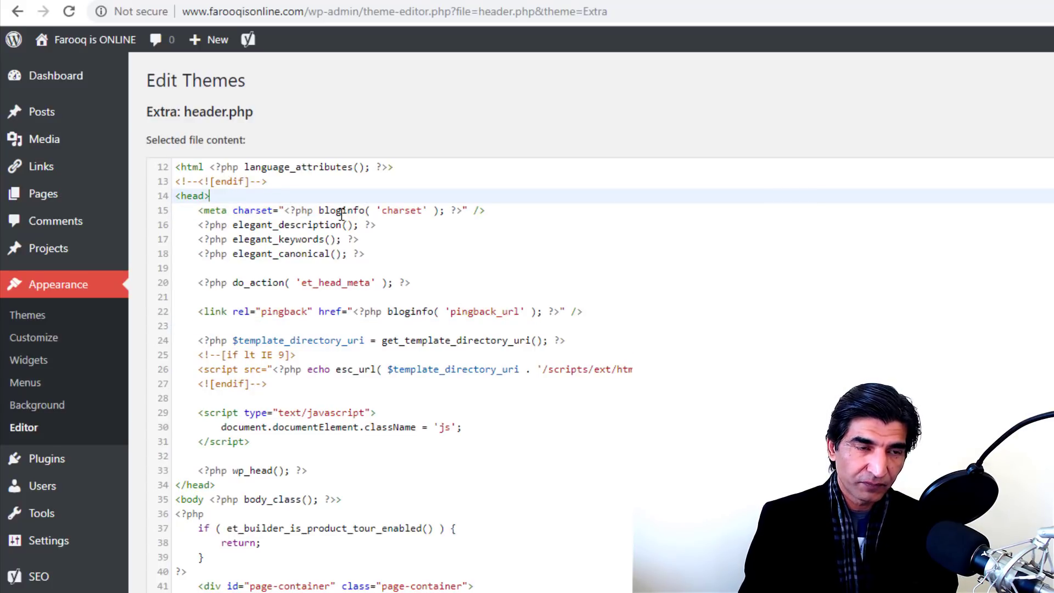
pyautogui.press('Return')
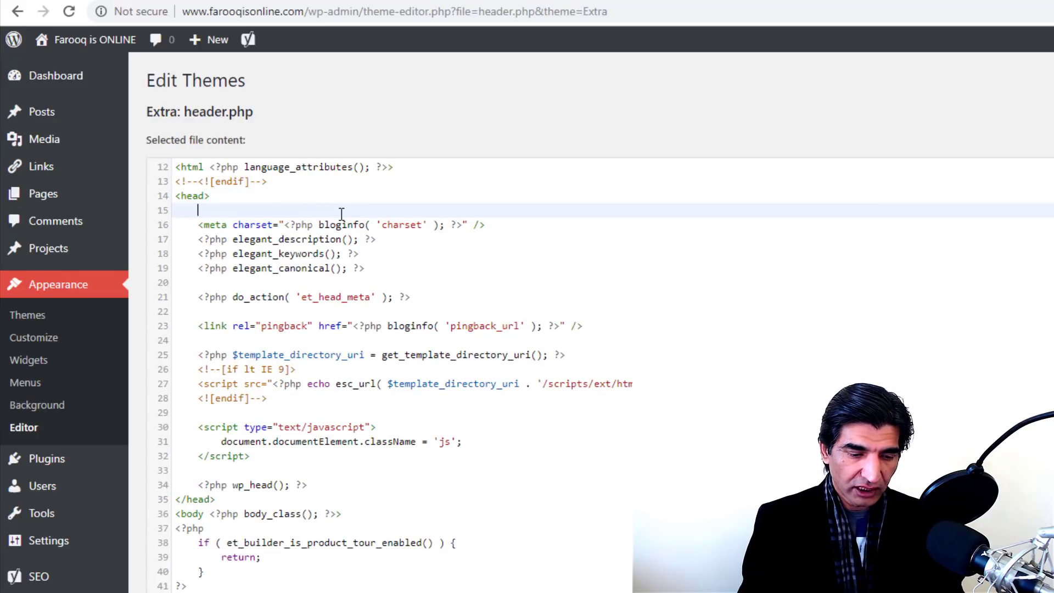
pyautogui.write('<meta name="description" content="Hello, My name is Farooq. I\'m all about Words, Colors and Melodies."/>')
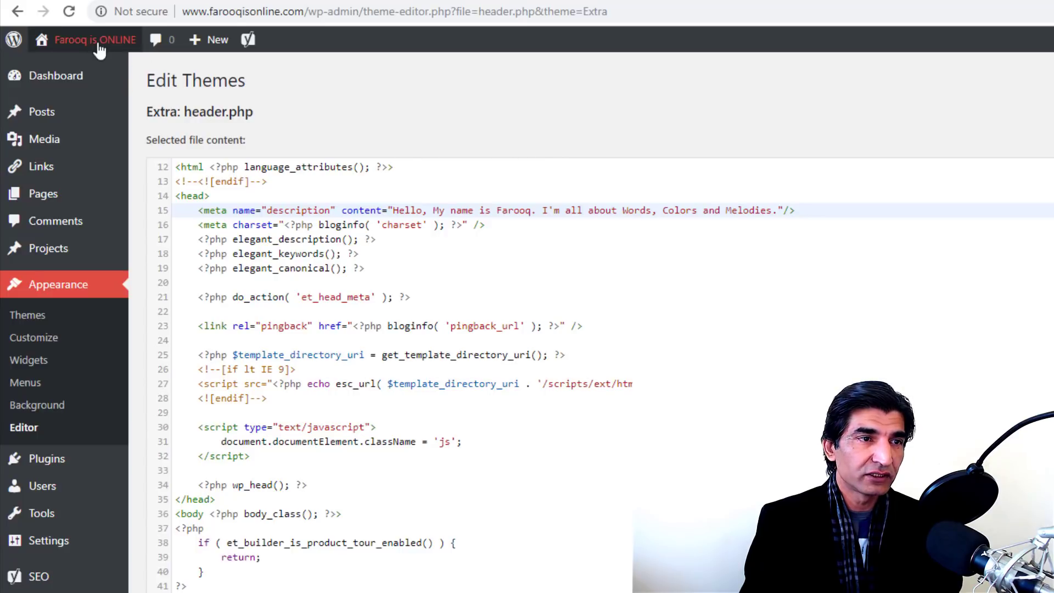
# Step: Verify the live homepage source shows the new 'Description' meta tag, then return to PageSpeed Insights
pyautogui.moveTo(82, 41)
pyautogui.rightClick(83, 79)
pyautogui.click(128, 92)
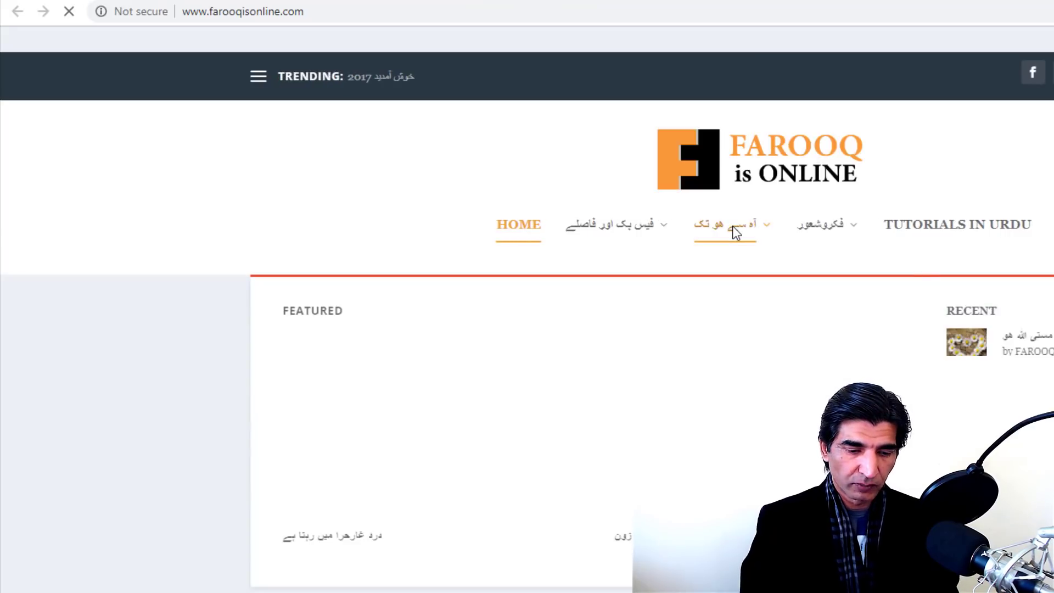
pyautogui.hotkey('ctrl', 'u')
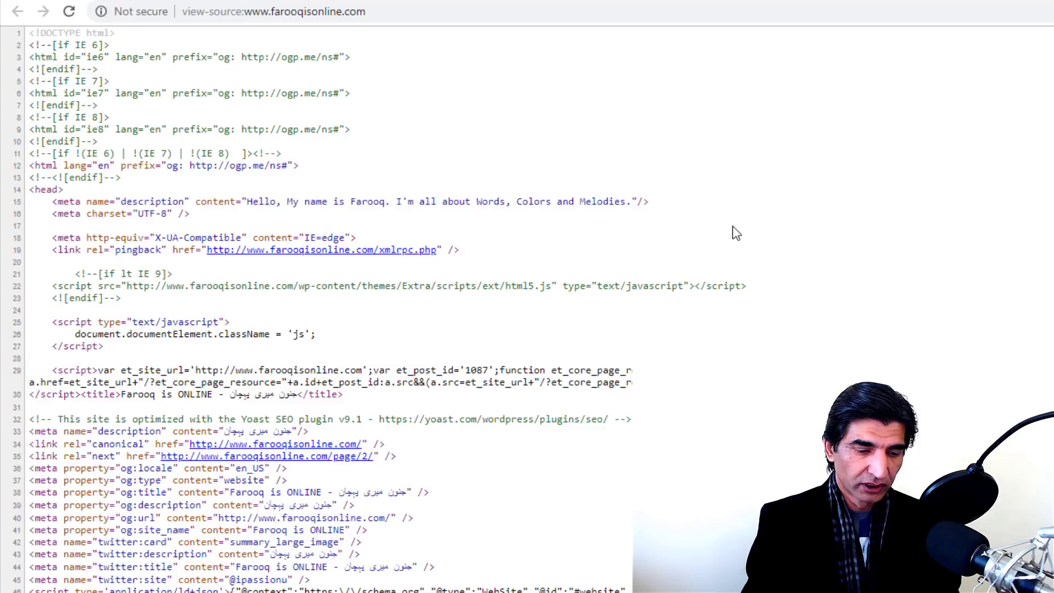
pyautogui.hotkey('ctrl', 'f')
pyautogui.write('Description')
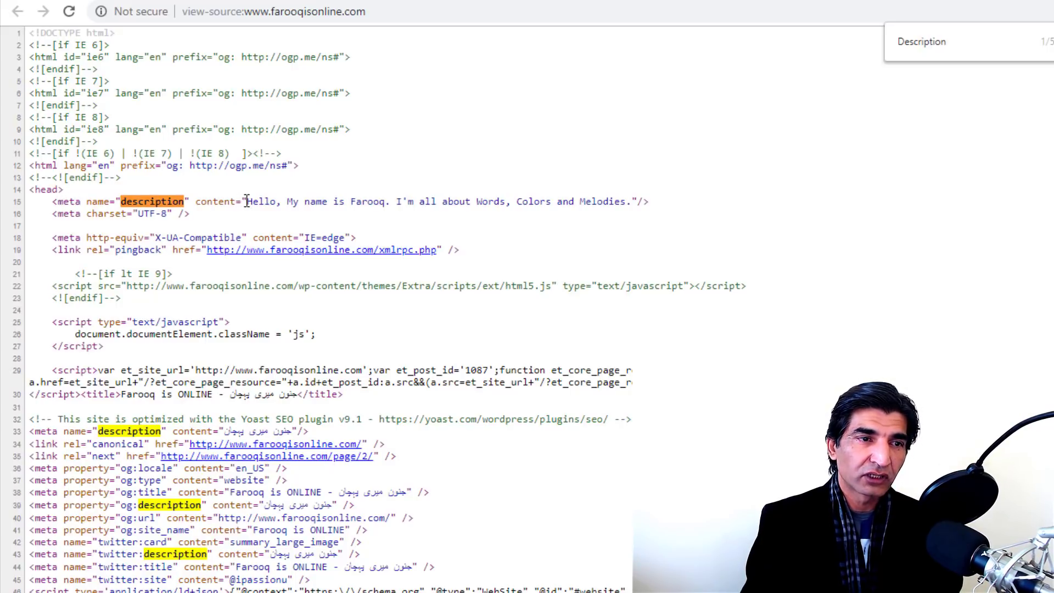
pyautogui.moveTo(247, 202); pyautogui.dragTo(637, 205)
pyautogui.click(689, 214)
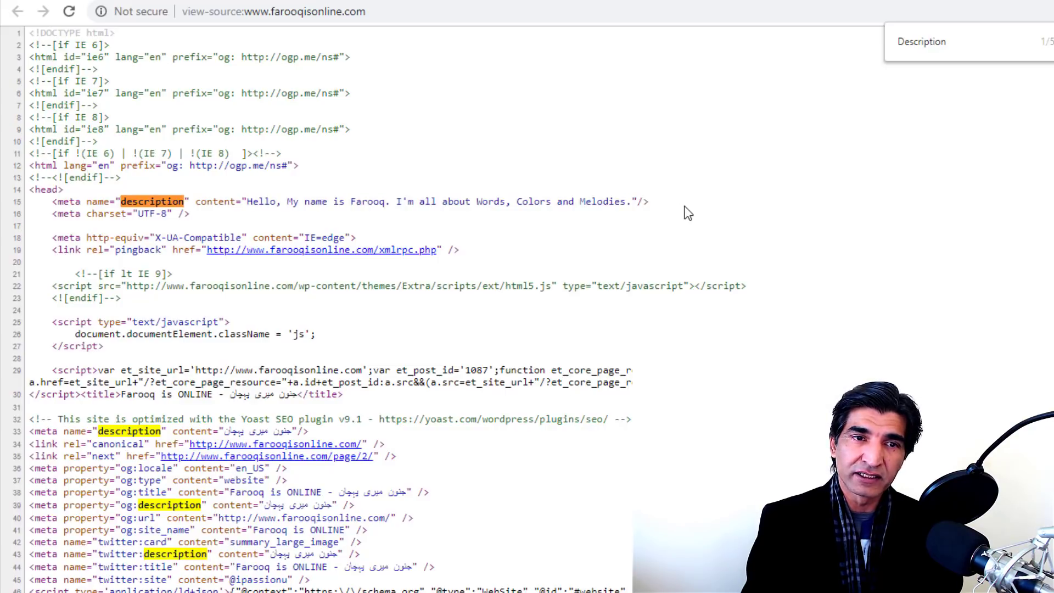
pyautogui.hotkey('ctrl', 'Tab')
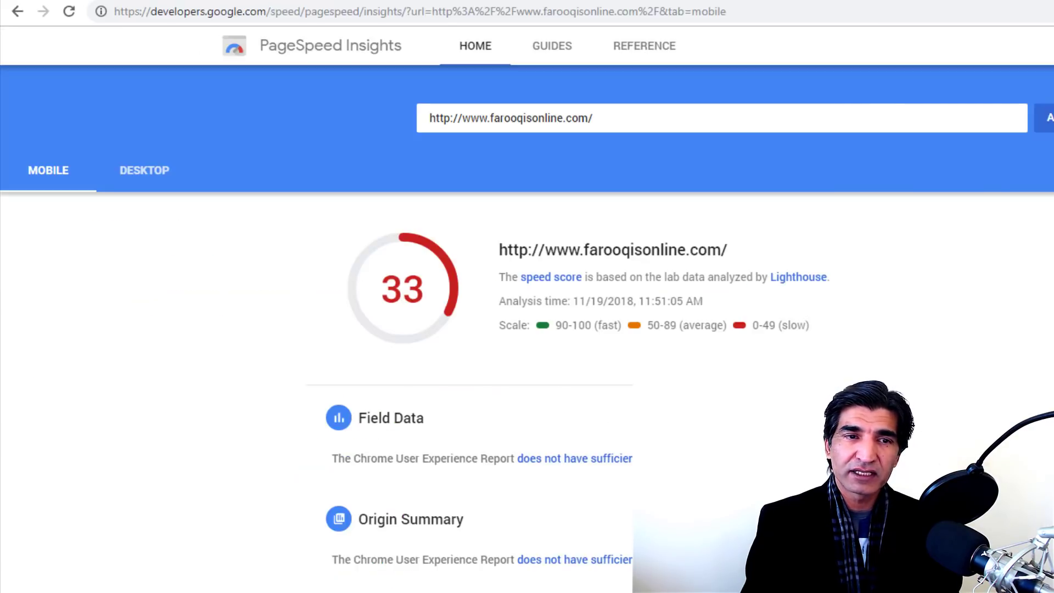
# Step: Open web.dev's Performance 25 report and scroll through its metrics and high-impact fixes
pyautogui.hotkey('ctrl', 'Tab')
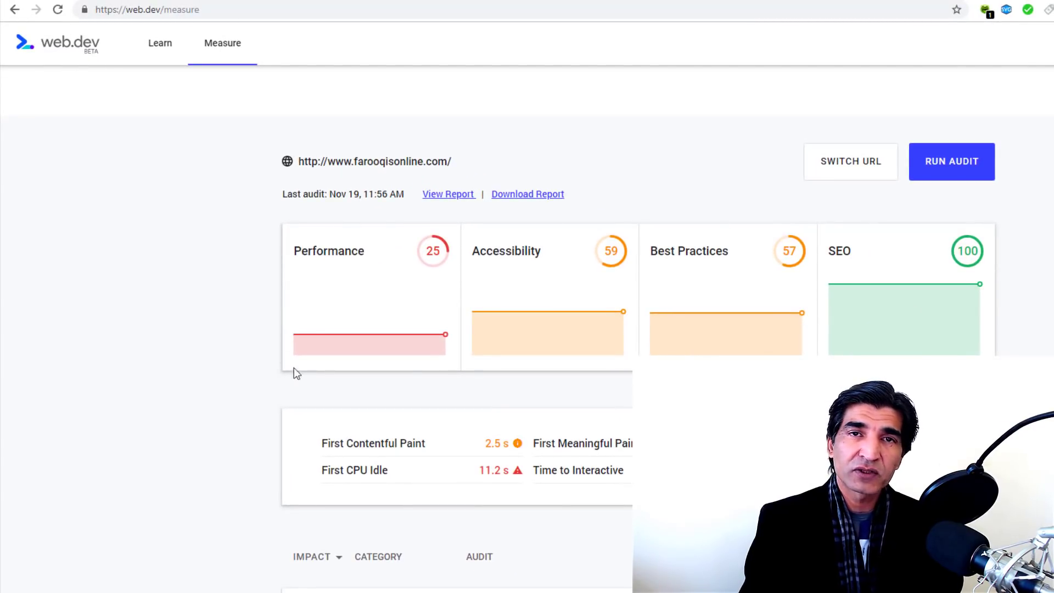
pyautogui.click(343, 268)
pyautogui.scroll(-4, 344, 268)
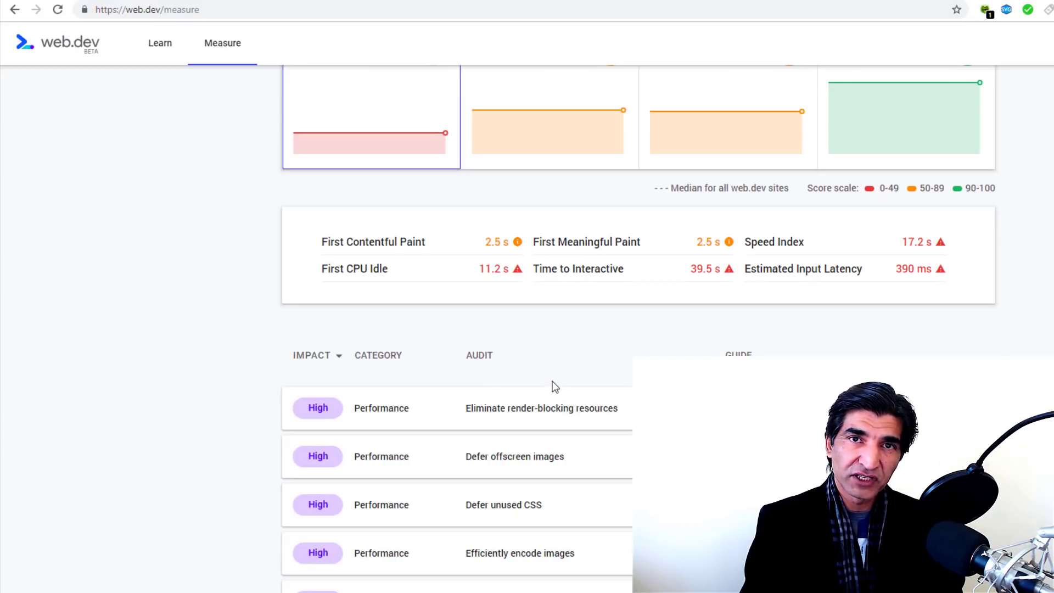
pyautogui.scroll(-3, 552, 387)
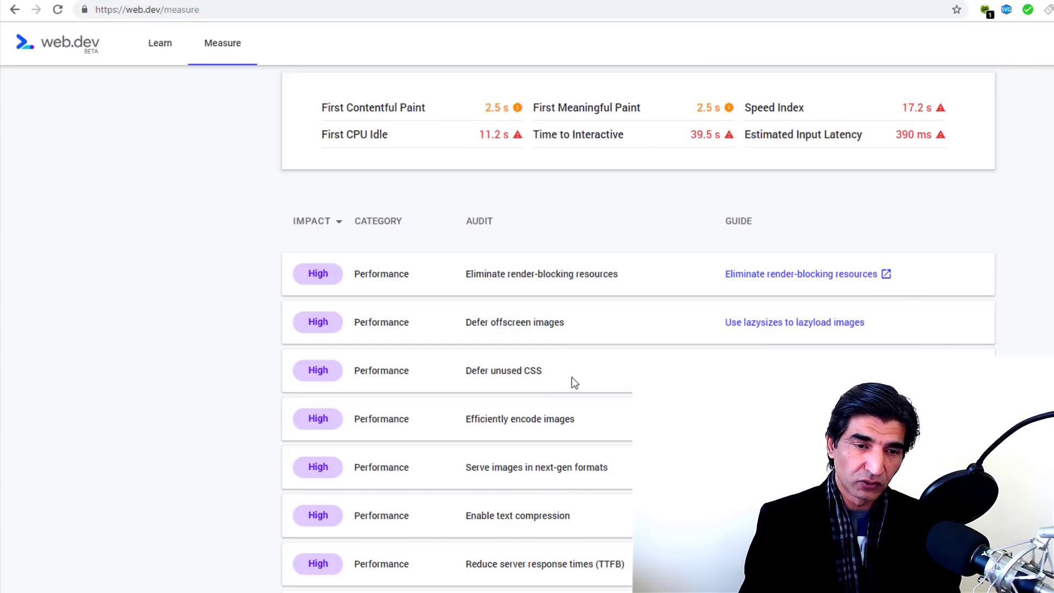
pyautogui.scroll(-1, 572, 376)
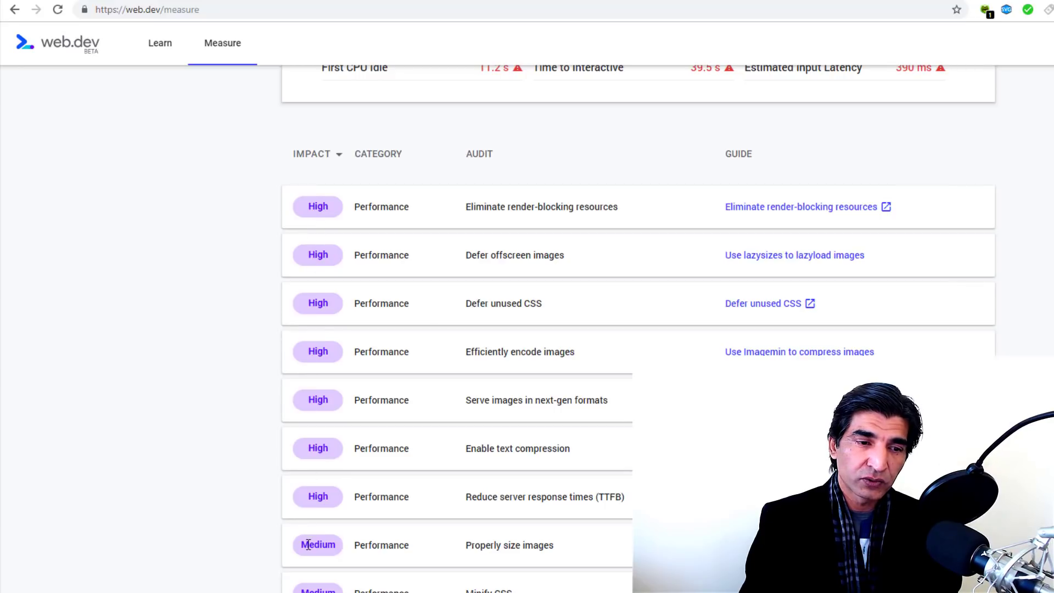
pyautogui.scroll(3, 308, 546)
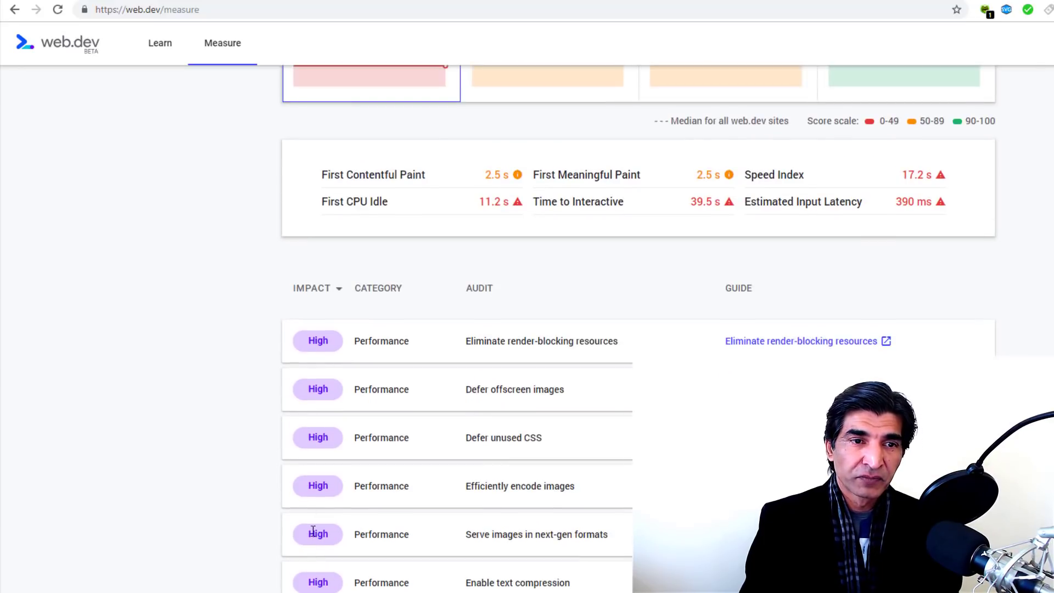
pyautogui.scroll(5, 363, 387)
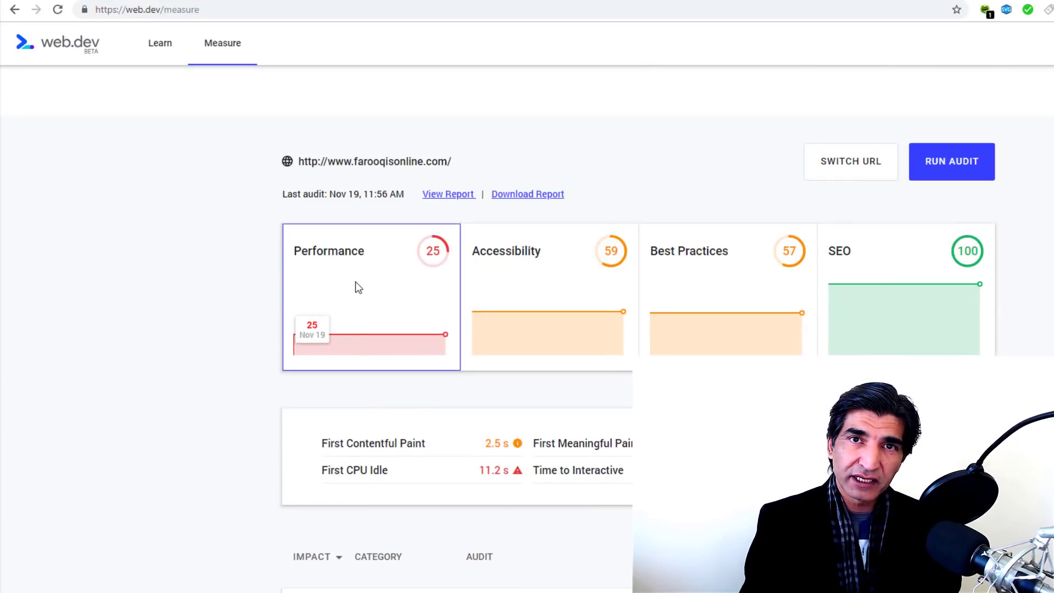
# Step: Scroll through the Performance audits, then open the Accessibility findings scored 59
pyautogui.scroll(-6, 358, 286)
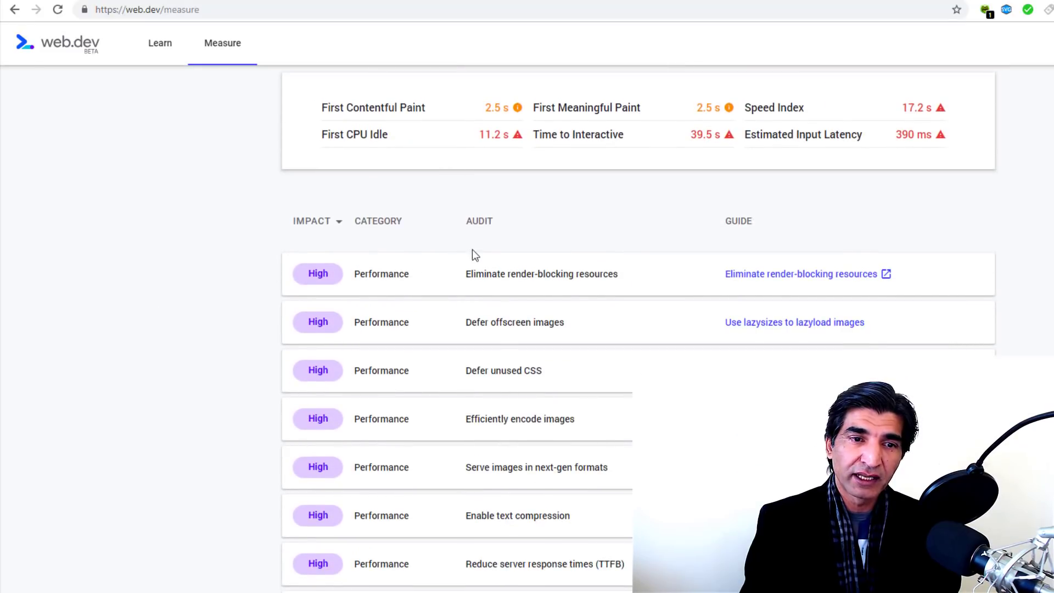
pyautogui.scroll(-1, 494, 472)
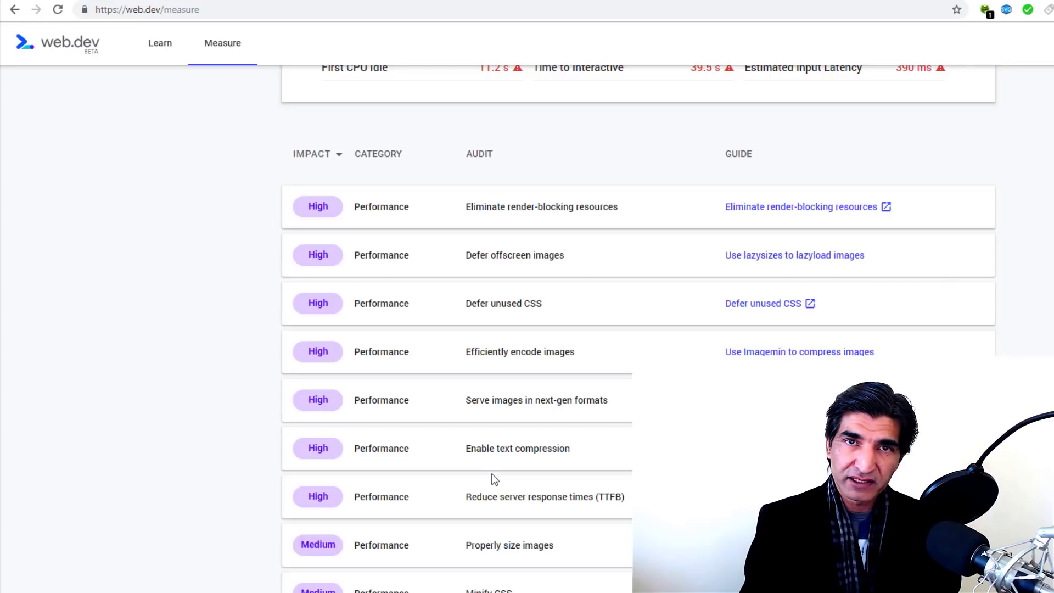
pyautogui.scroll(-1, 492, 478)
pyautogui.scroll(4, 492, 473)
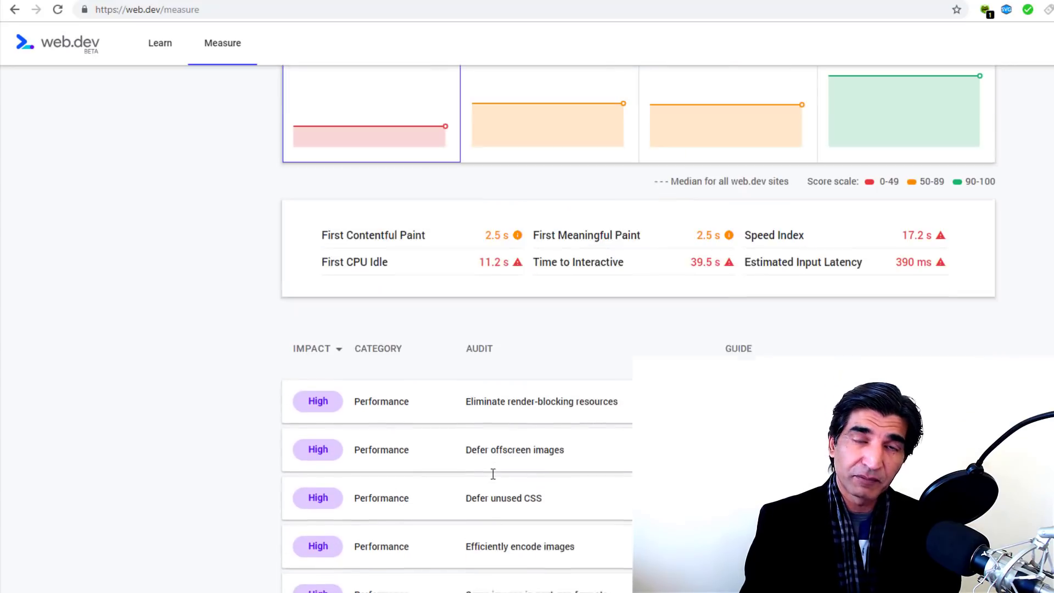
pyautogui.scroll(-3, 549, 450)
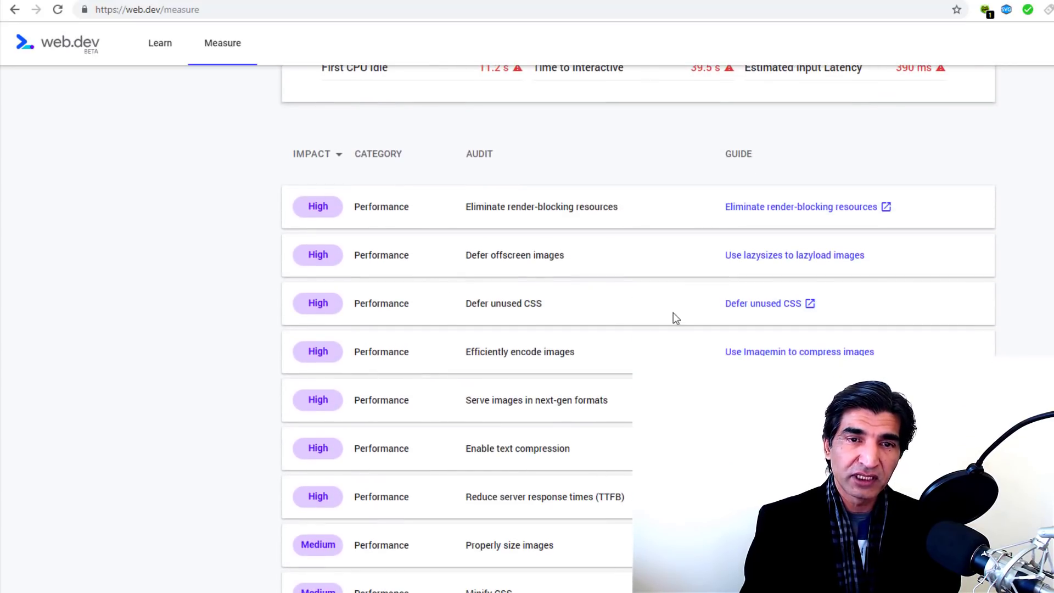
pyautogui.scroll(2, 670, 315)
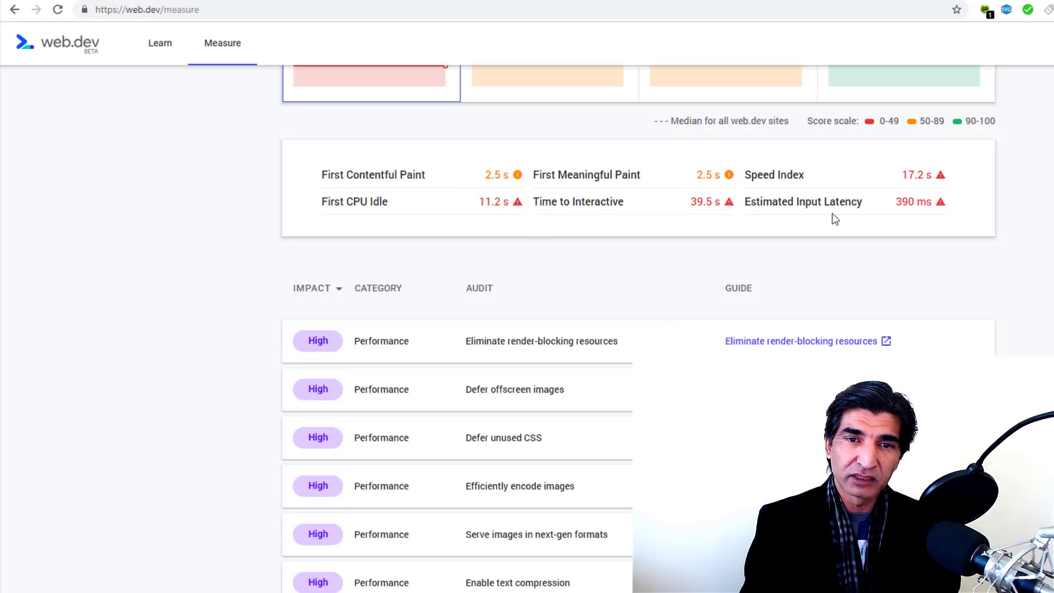
pyautogui.scroll(4, 620, 264)
pyautogui.click(541, 275)
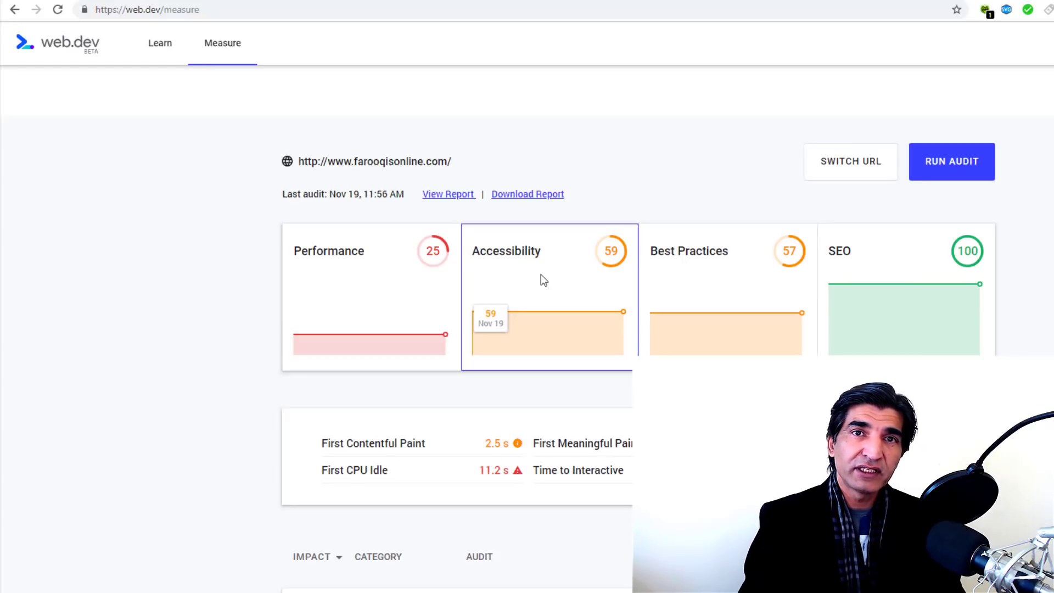
# Step: Review the Accessibility audit rows in web.dev, then show the Best Practices findings
pyautogui.scroll(-1, 541, 275)
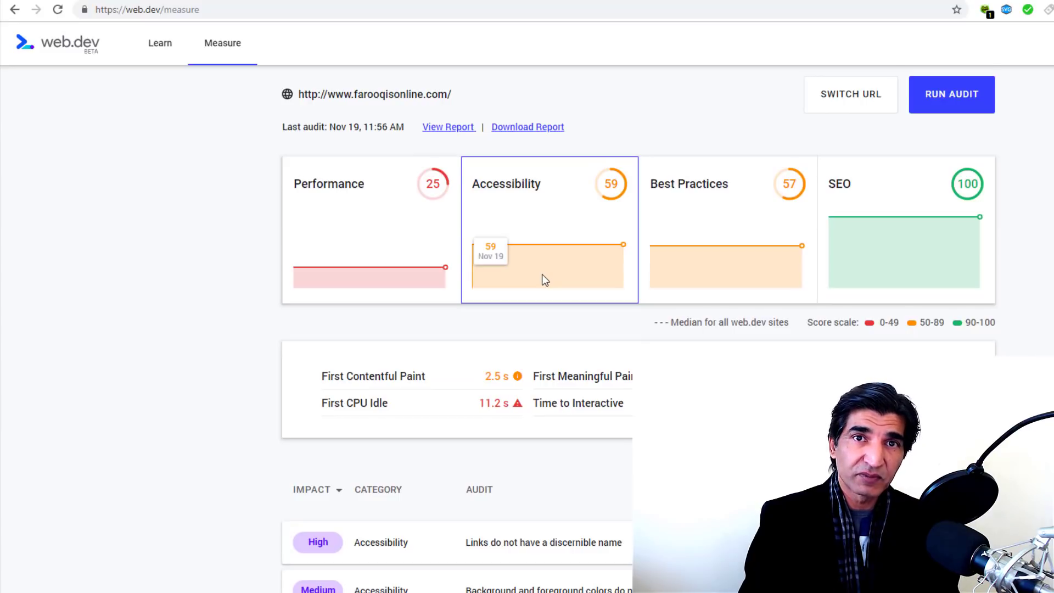
pyautogui.scroll(-3, 542, 274)
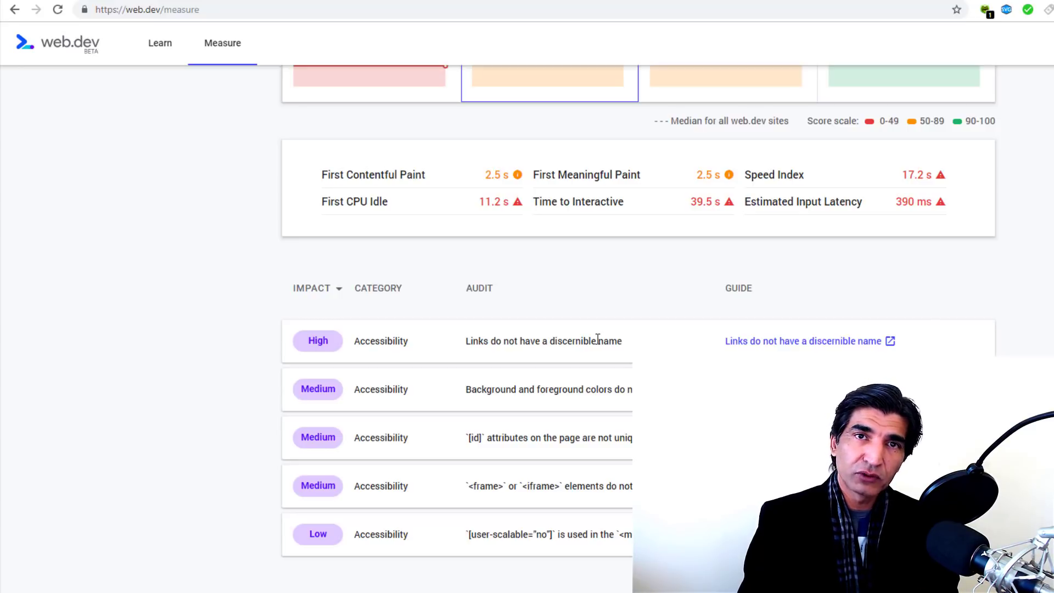
pyautogui.scroll(-1, 597, 339)
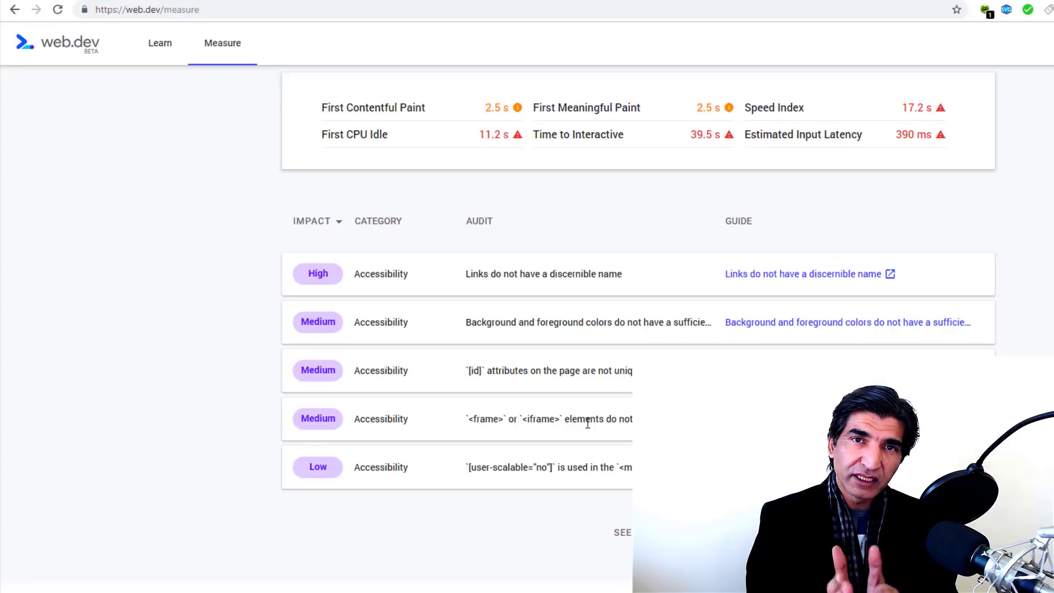
pyautogui.scroll(4, 588, 422)
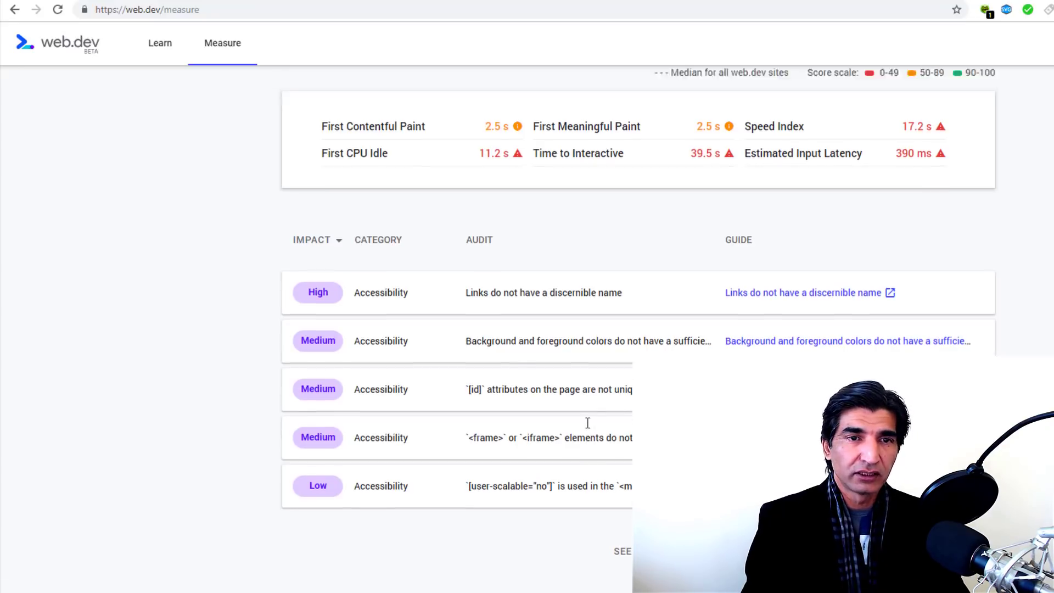
pyautogui.click(705, 146)
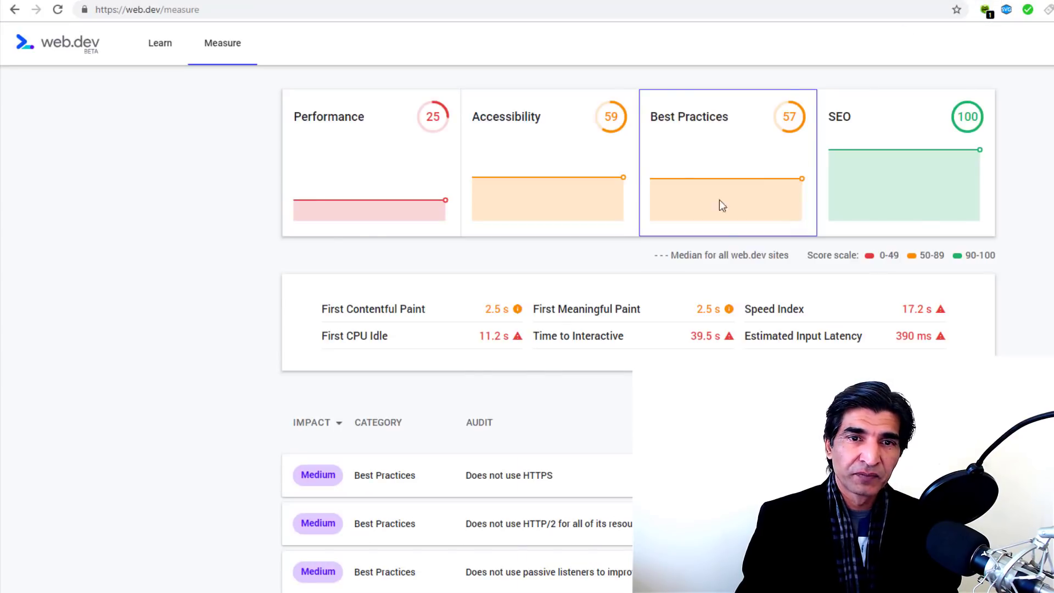
pyautogui.scroll(-6, 723, 207)
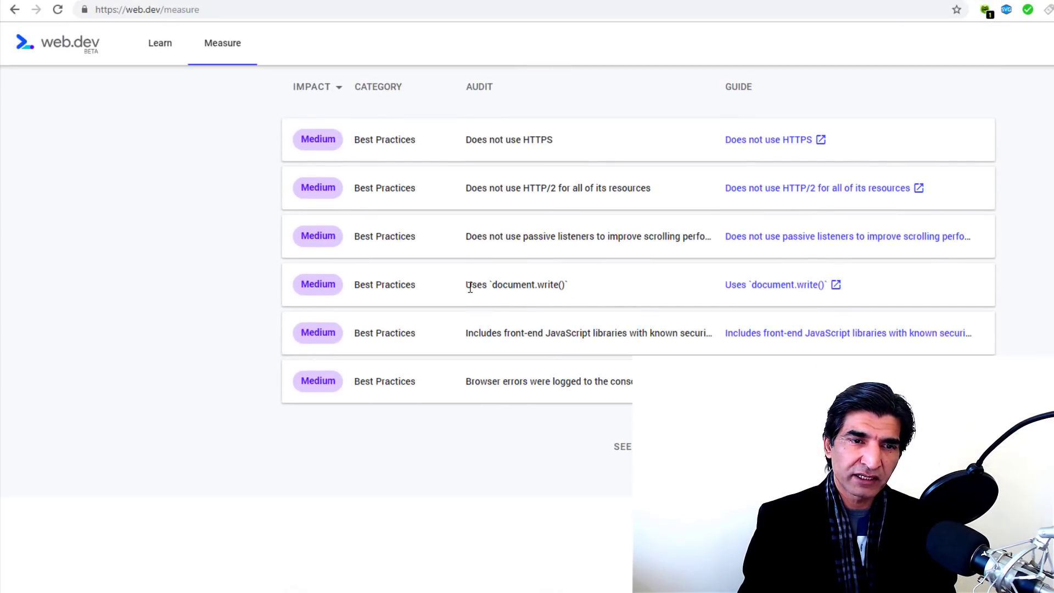
pyautogui.moveTo(466, 286); pyautogui.dragTo(550, 285)
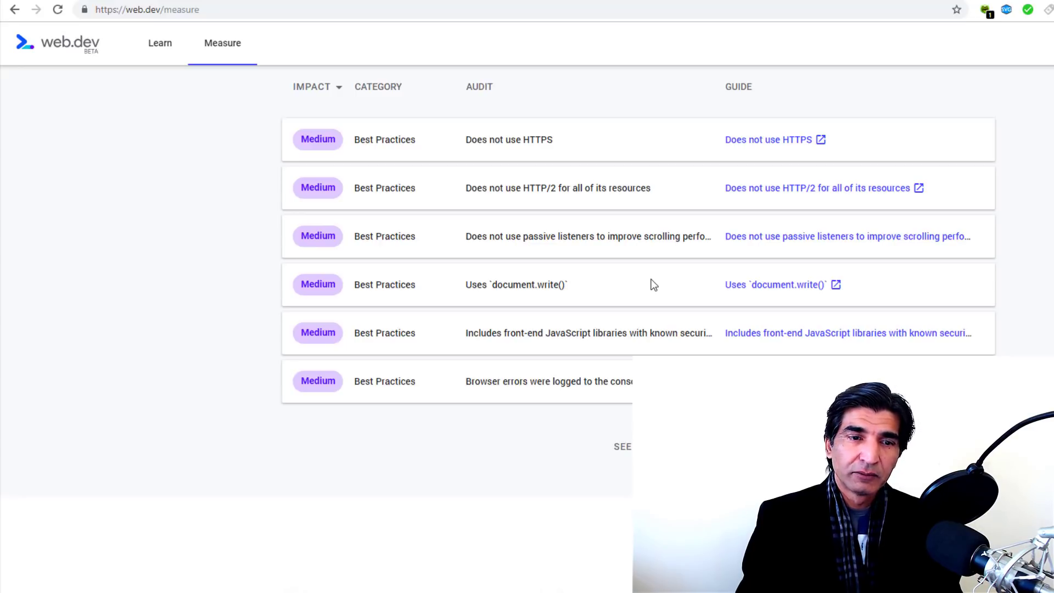
pyautogui.scroll(3, 653, 284)
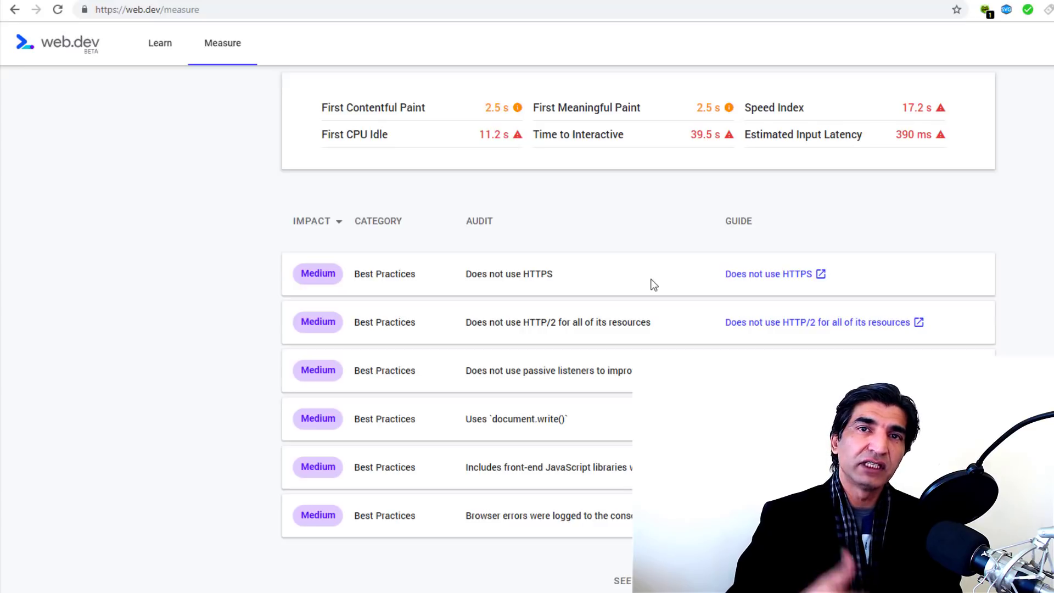
pyautogui.scroll(6, 652, 284)
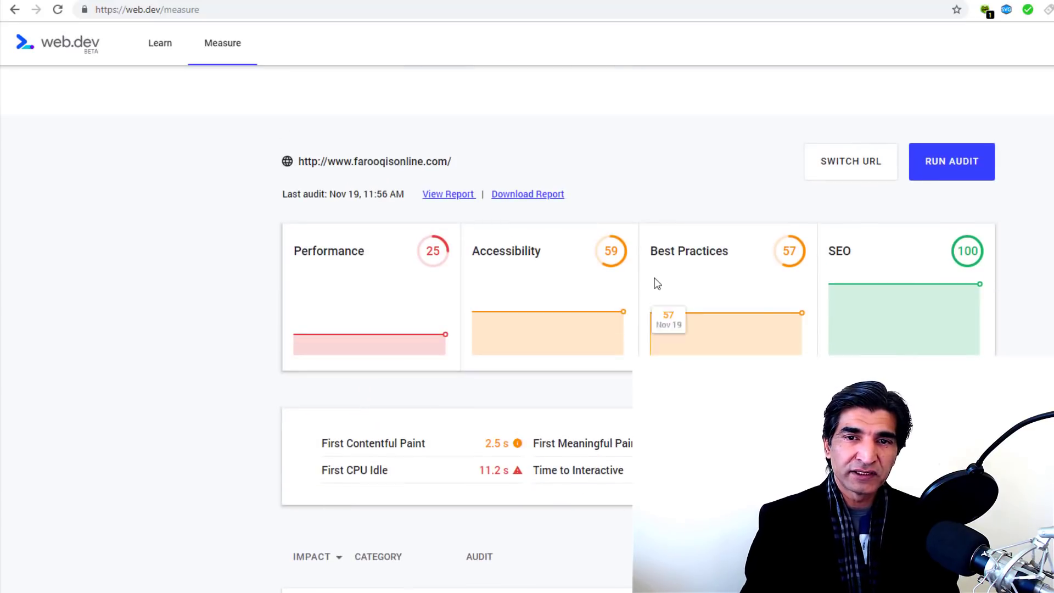
# Step: Check the SEO score of 100, then make the site URL editable and select it
pyautogui.click(910, 270)
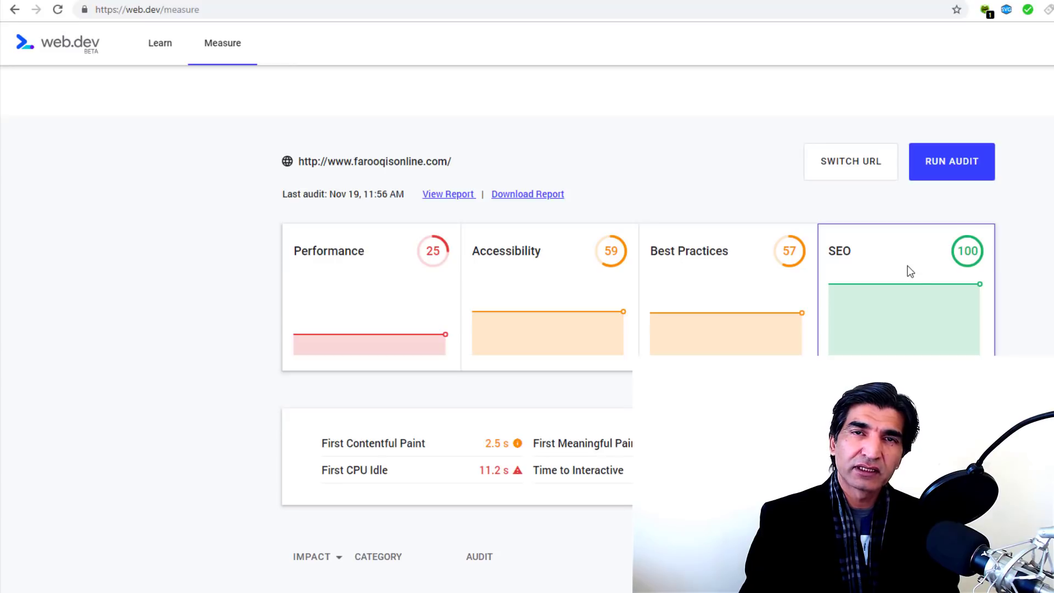
pyautogui.scroll(-1, 910, 269)
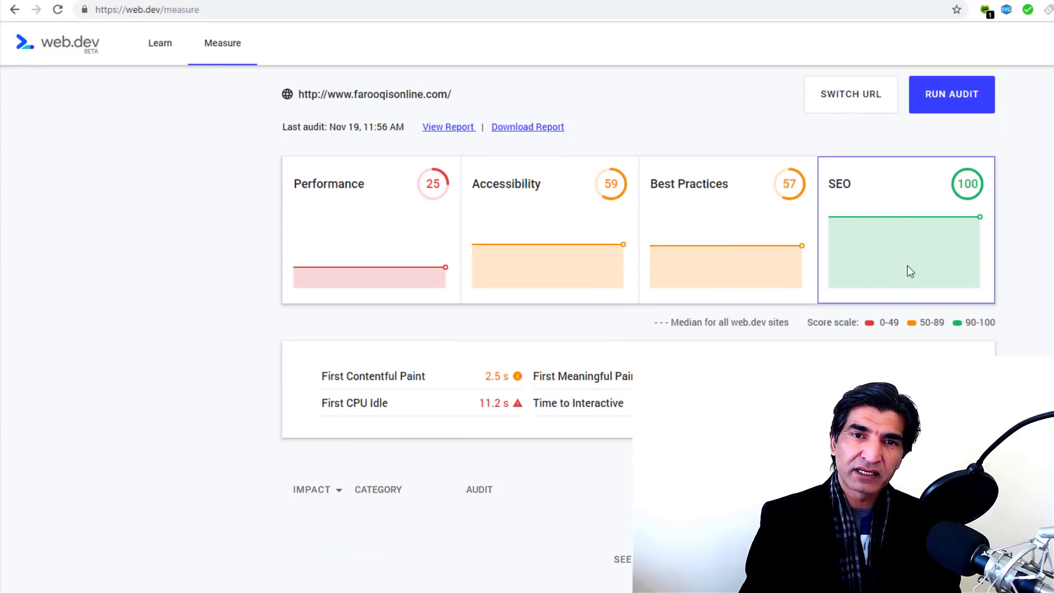
pyautogui.moveTo(910, 268)
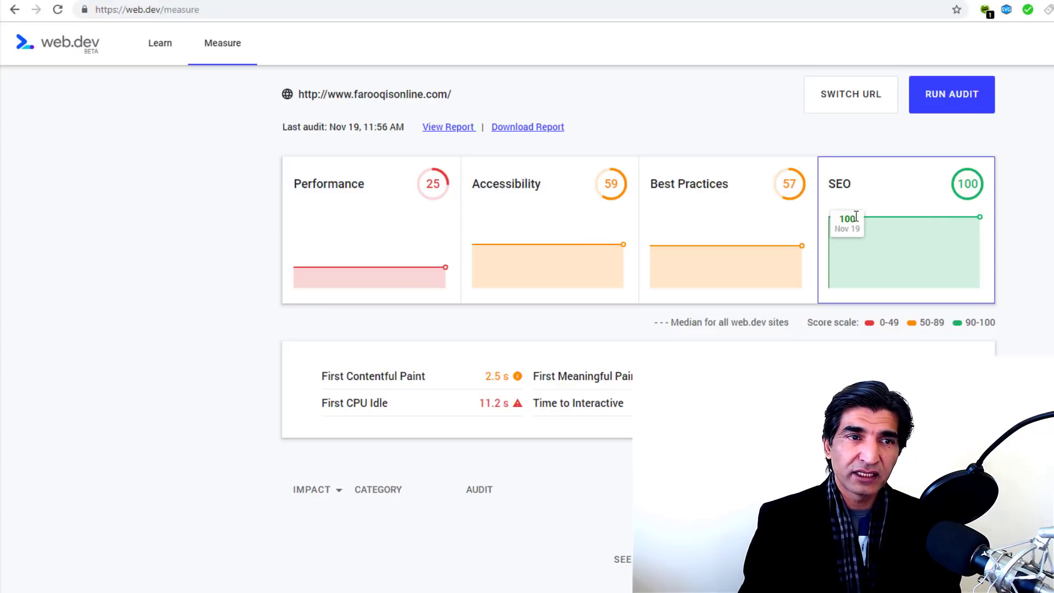
pyautogui.scroll(2, 855, 216)
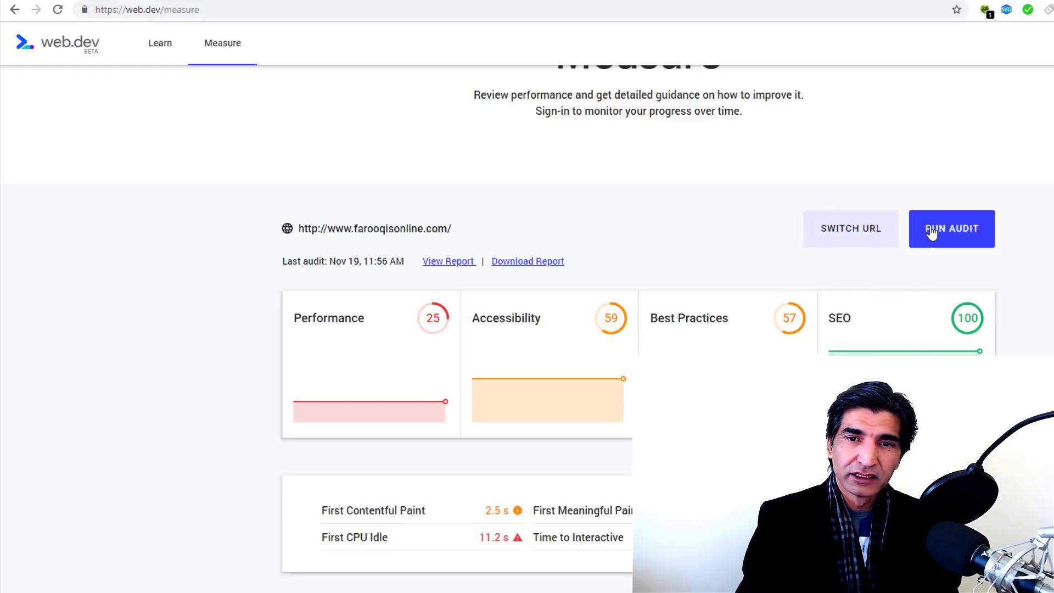
pyautogui.click(853, 232)
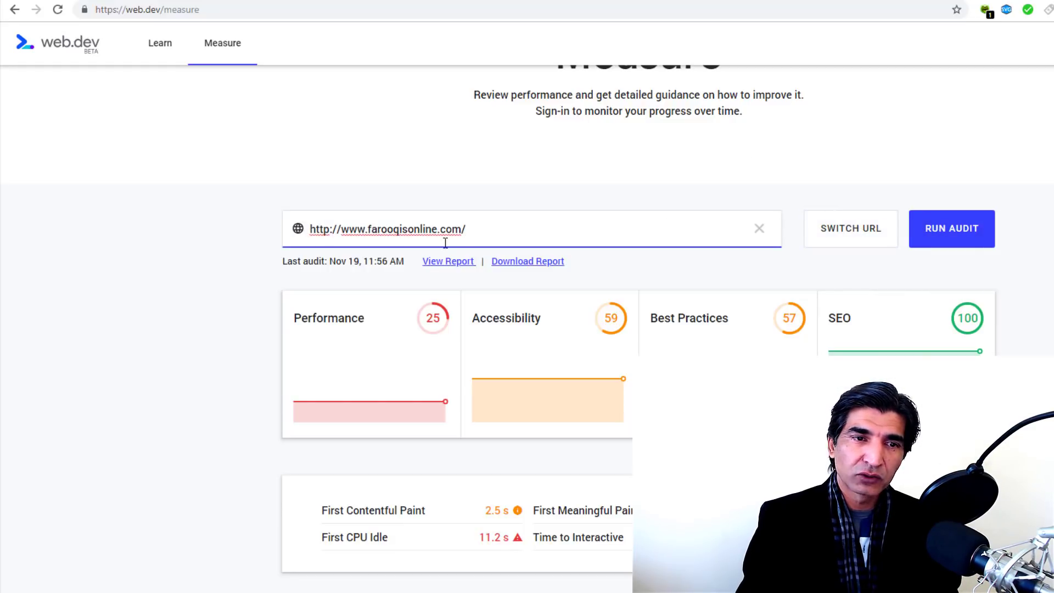
pyautogui.moveTo(470, 229); pyautogui.dragTo(277, 234)
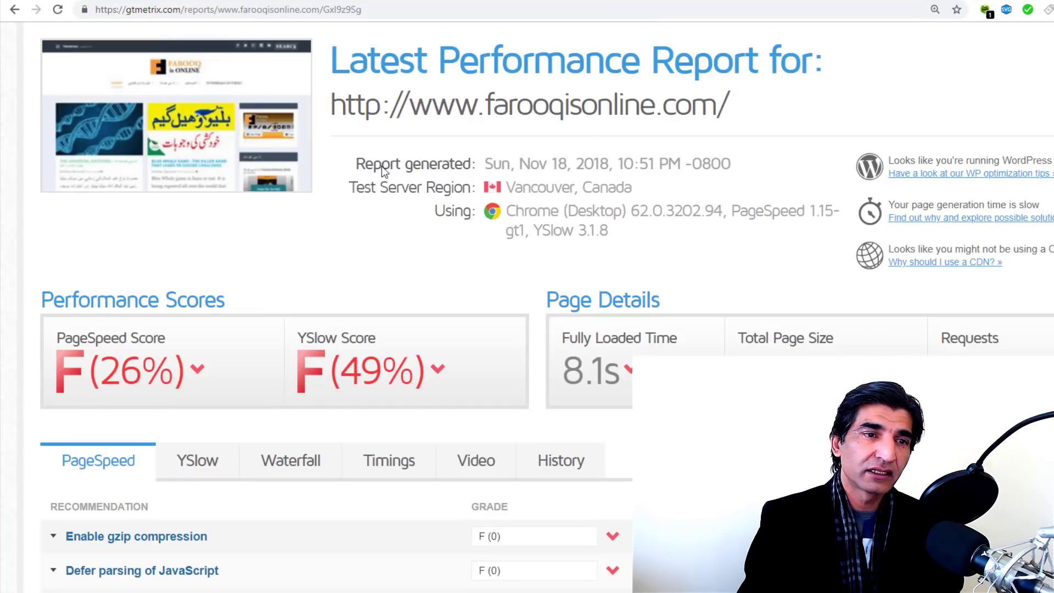
# Step: Review the GTmetrix report's F (26%) PageSpeed and F (49%) YSlow grades and recommendations
pyautogui.scroll(2, 498, 243)
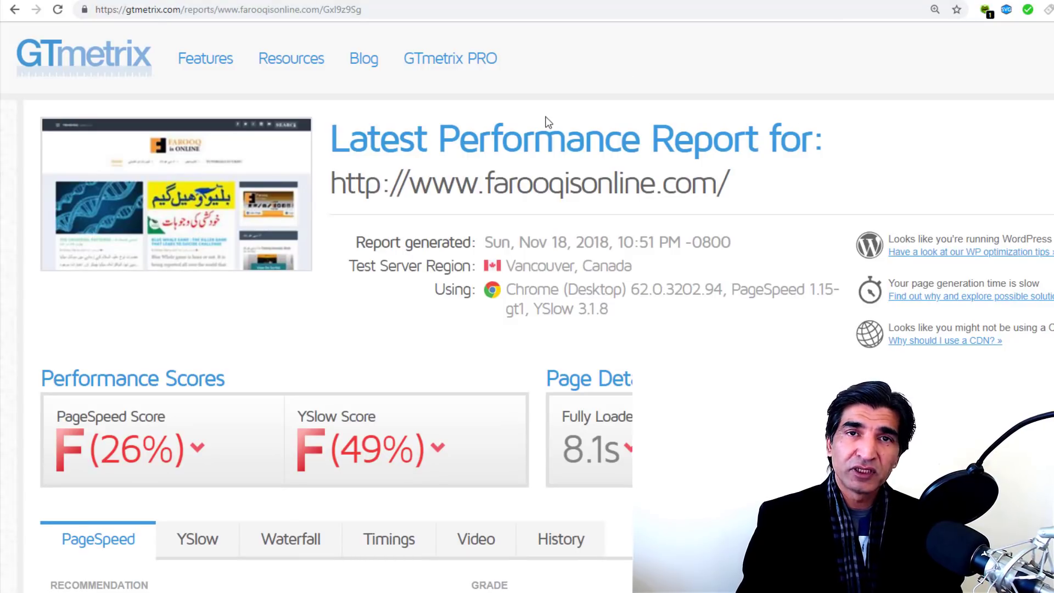
pyautogui.scroll(-2, 546, 121)
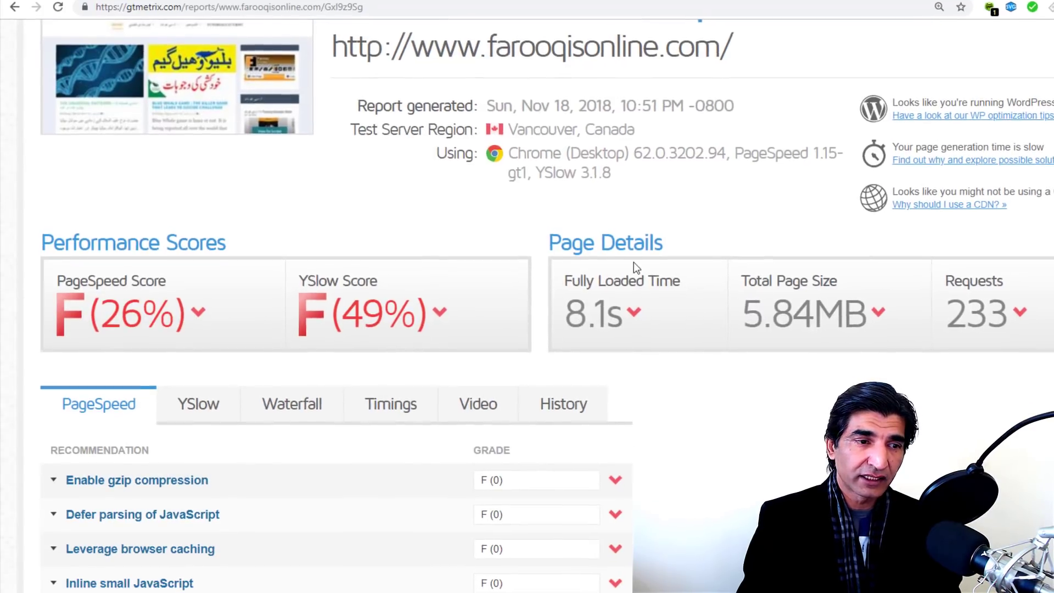
pyautogui.scroll(-3, 631, 264)
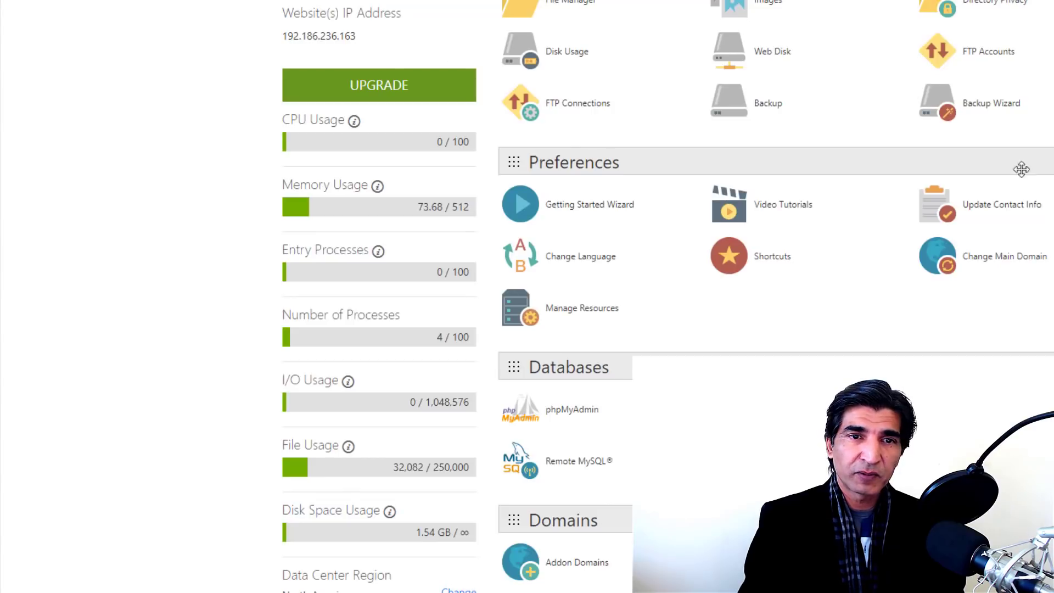
pyautogui.scroll(4, 667, 296)
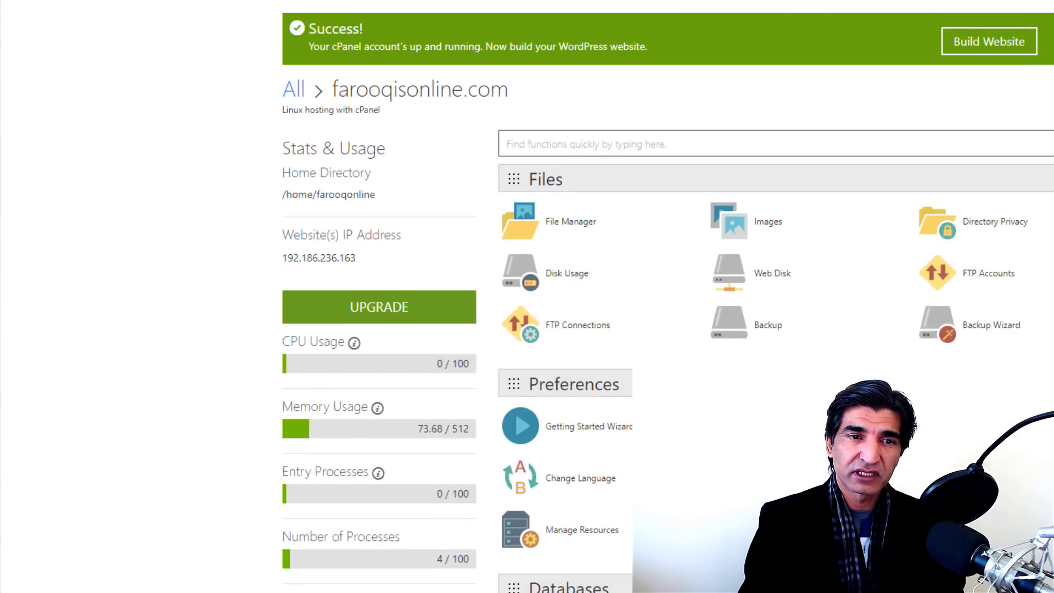
# Step: Open File Manager with Home Directory chosen and Show Hidden Files (dotfiles) enabled
pyautogui.click(575, 226)
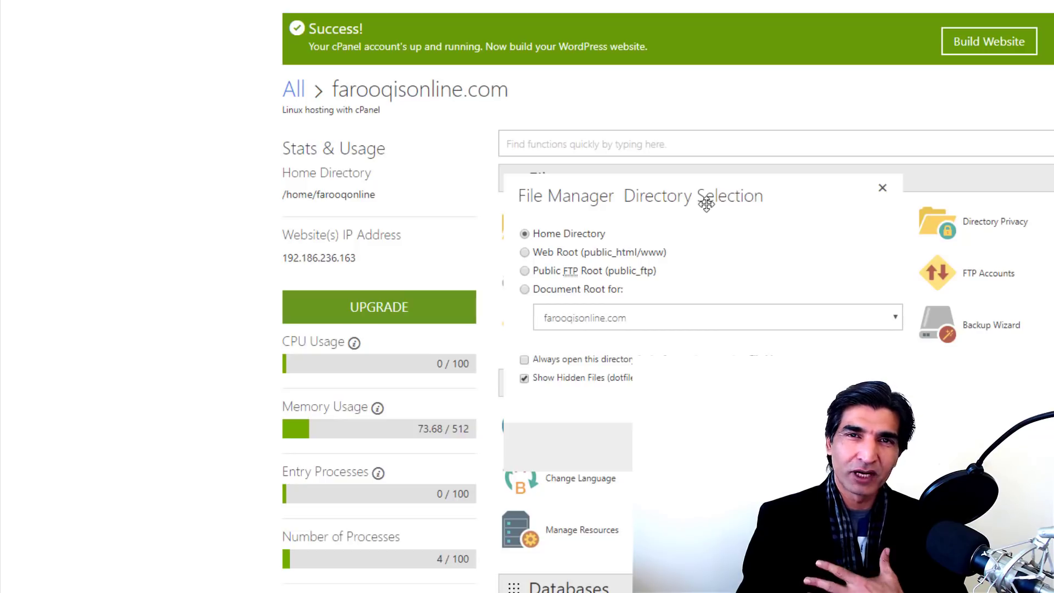
pyautogui.scroll(-3, 705, 204)
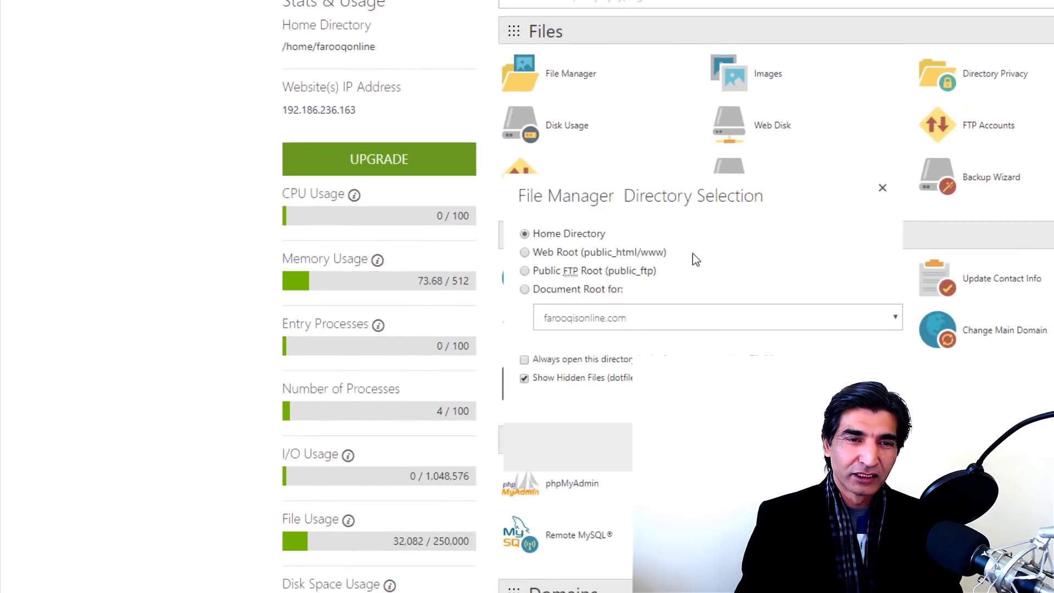
pyautogui.scroll(3, 623, 169)
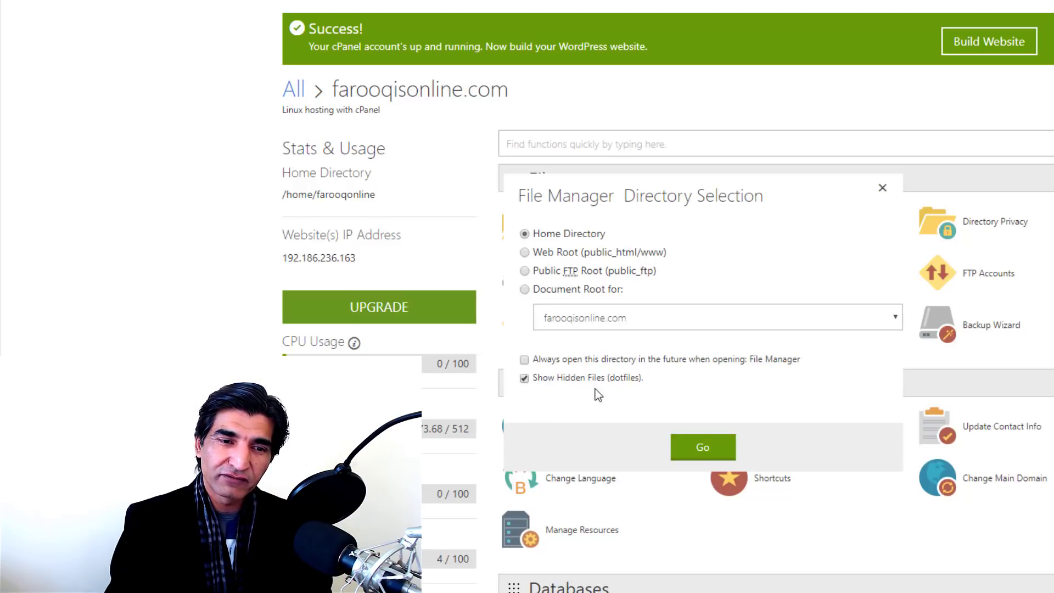
pyautogui.click(524, 378)
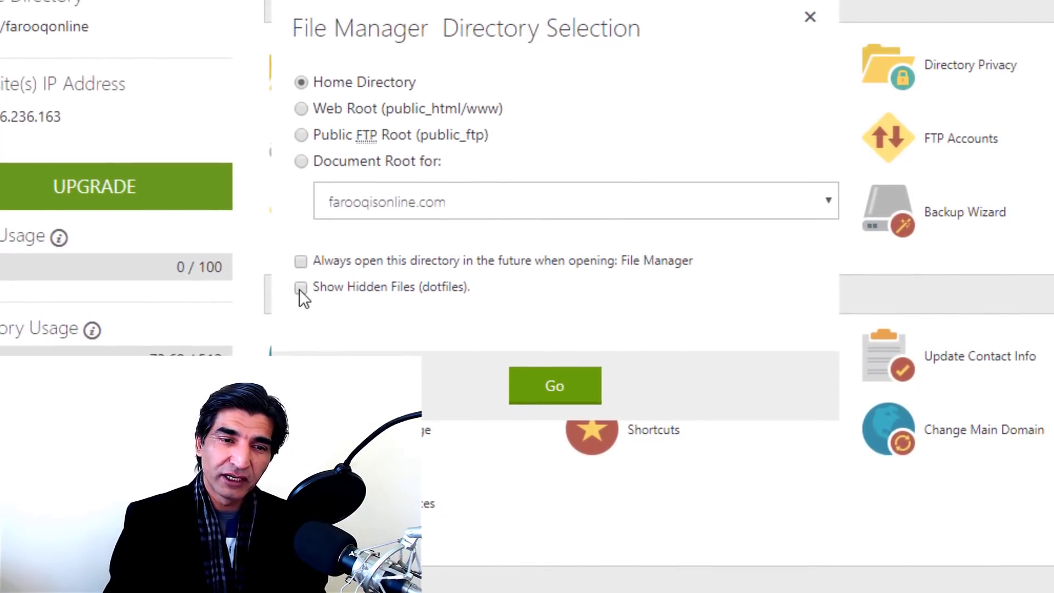
pyautogui.click(299, 288)
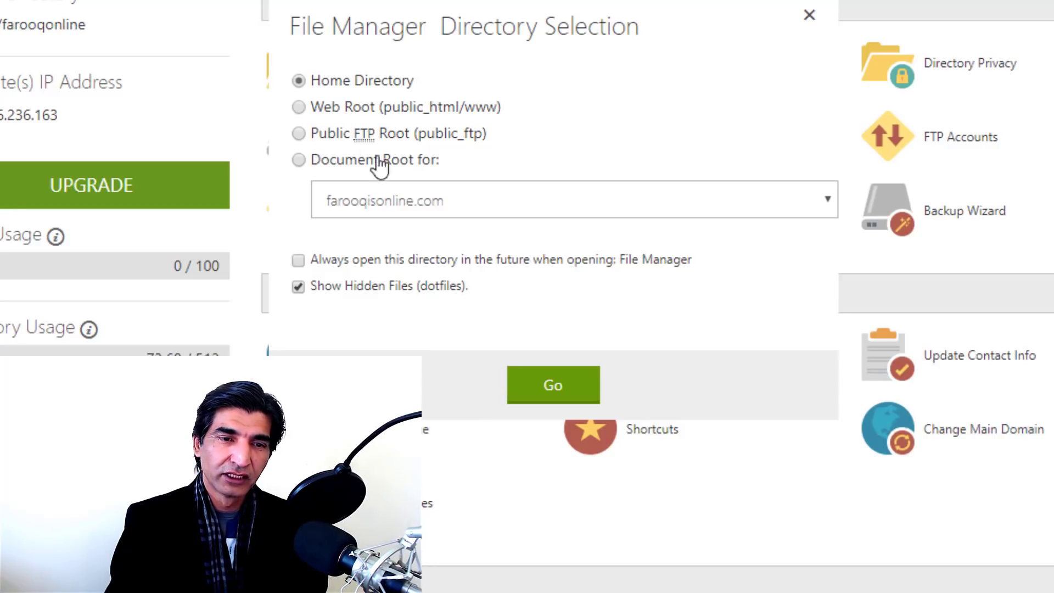
# Step: Browse from the home directory through public_html and www into wp-content/themes
pyautogui.click(543, 398)
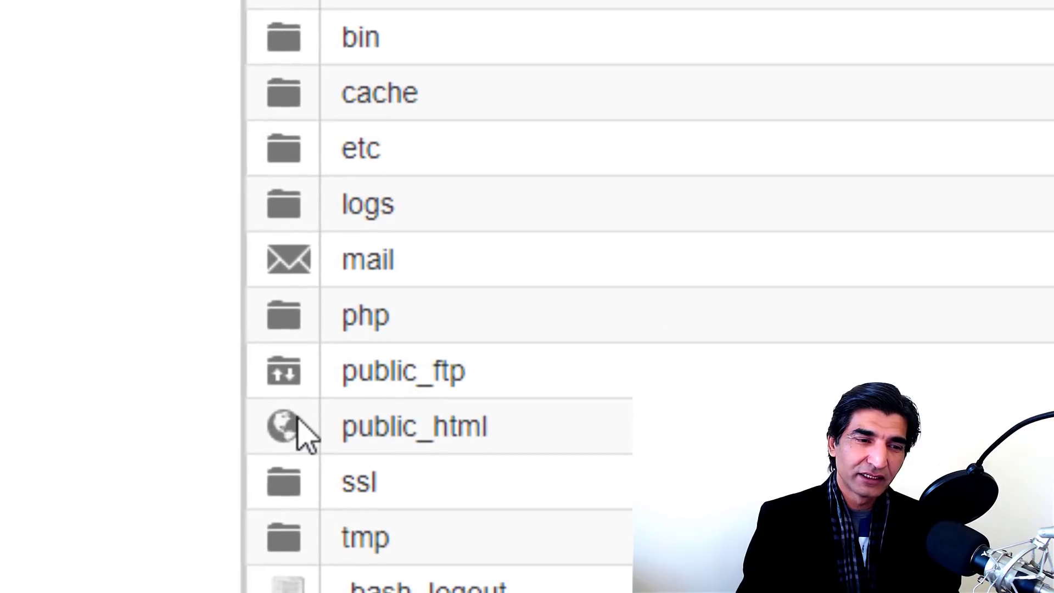
pyautogui.doubleClick(296, 433)
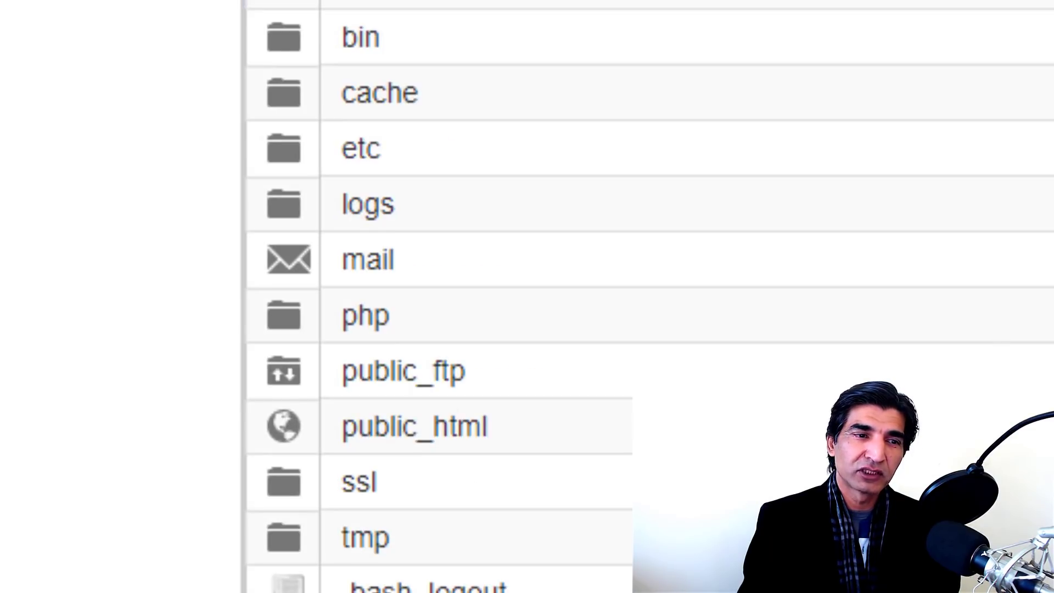
pyautogui.scroll(-3, 493, 236)
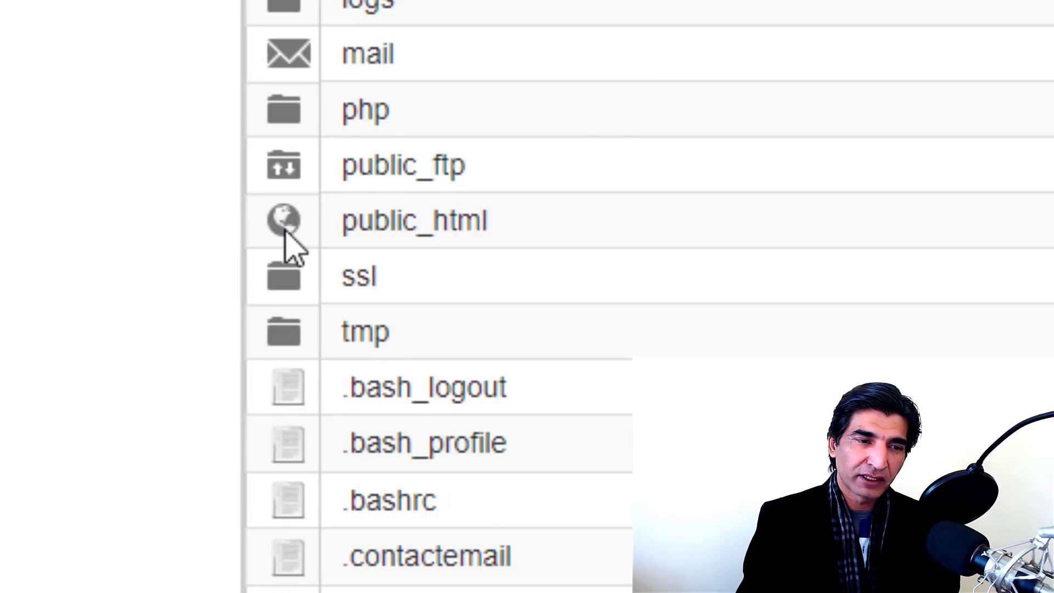
pyautogui.scroll(-2, 342, 221)
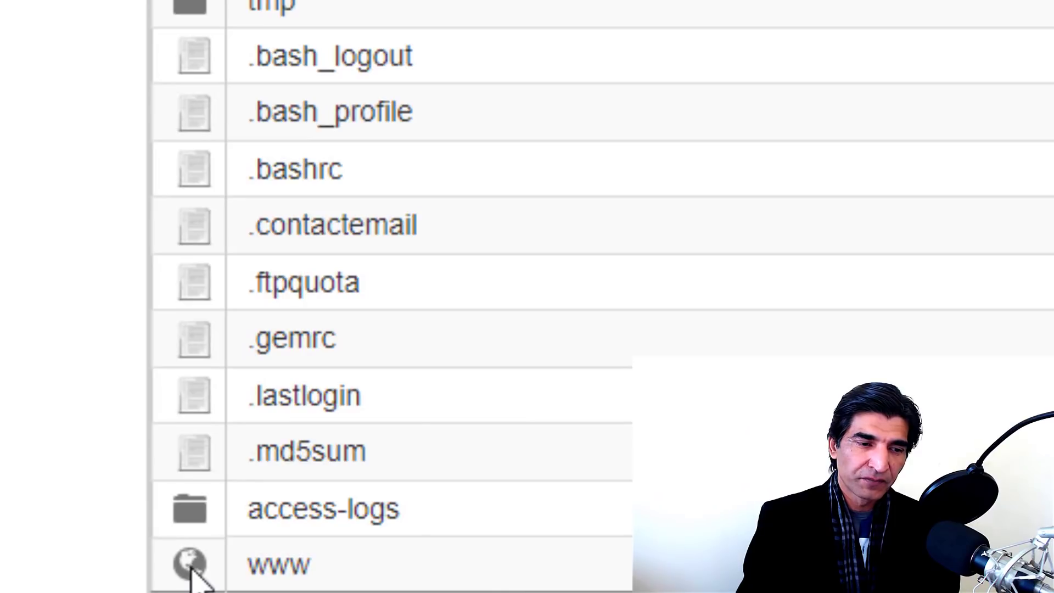
pyautogui.doubleClick(190, 565)
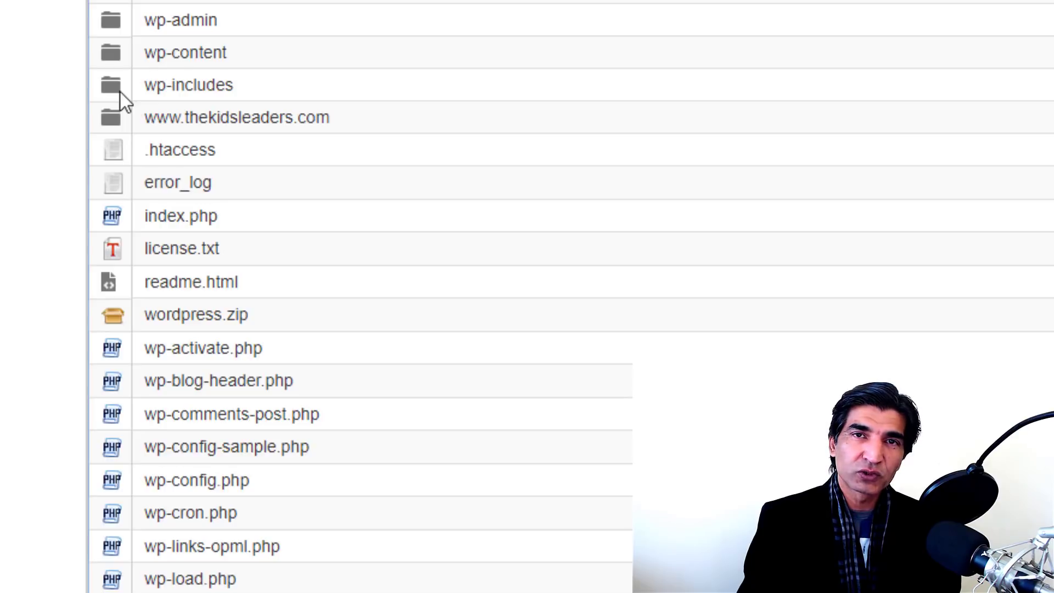
pyautogui.doubleClick(114, 59)
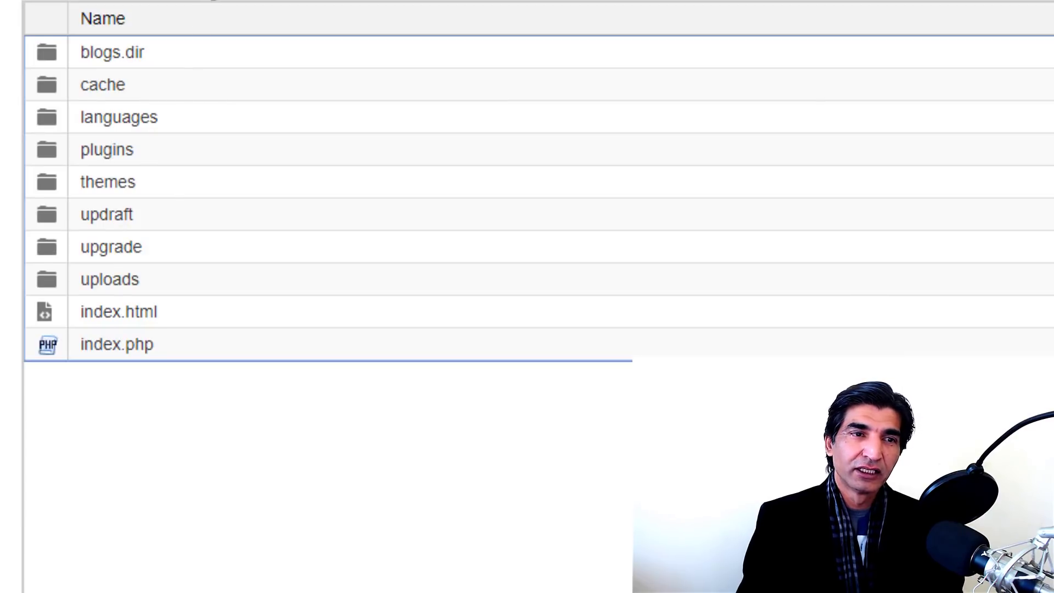
pyautogui.doubleClick(57, 186)
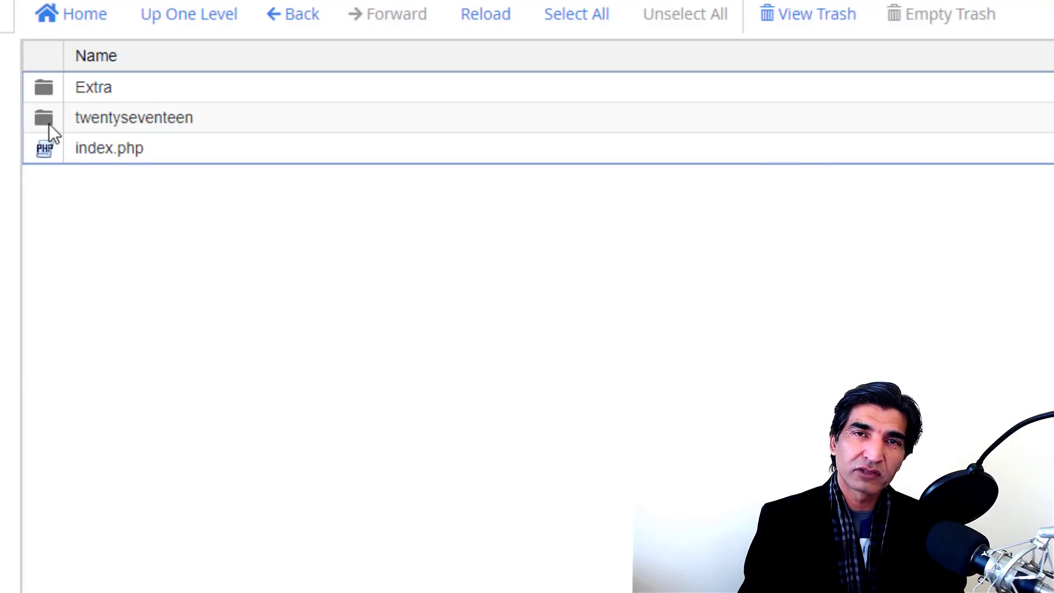
# Step: Go back up to the website root folder and select the .htaccess file
pyautogui.click(200, 27)
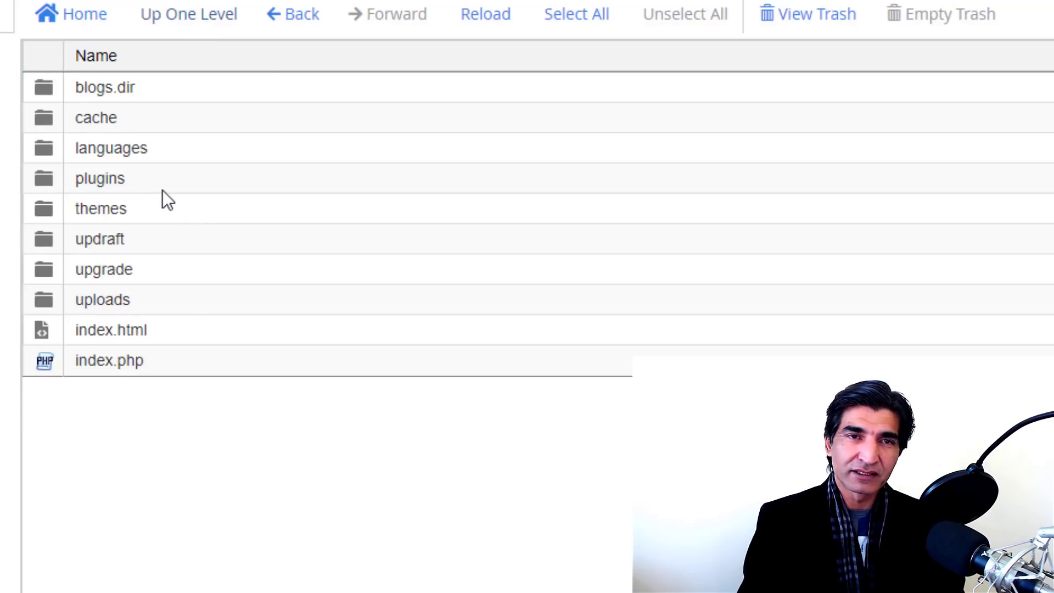
pyautogui.click(235, 22)
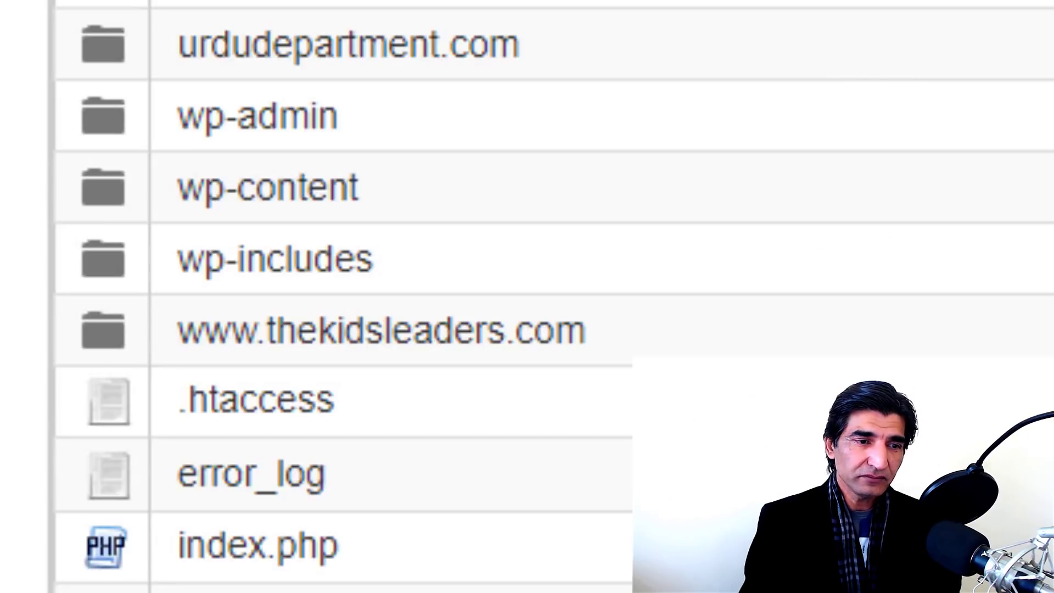
pyautogui.scroll(-3, 384, 296)
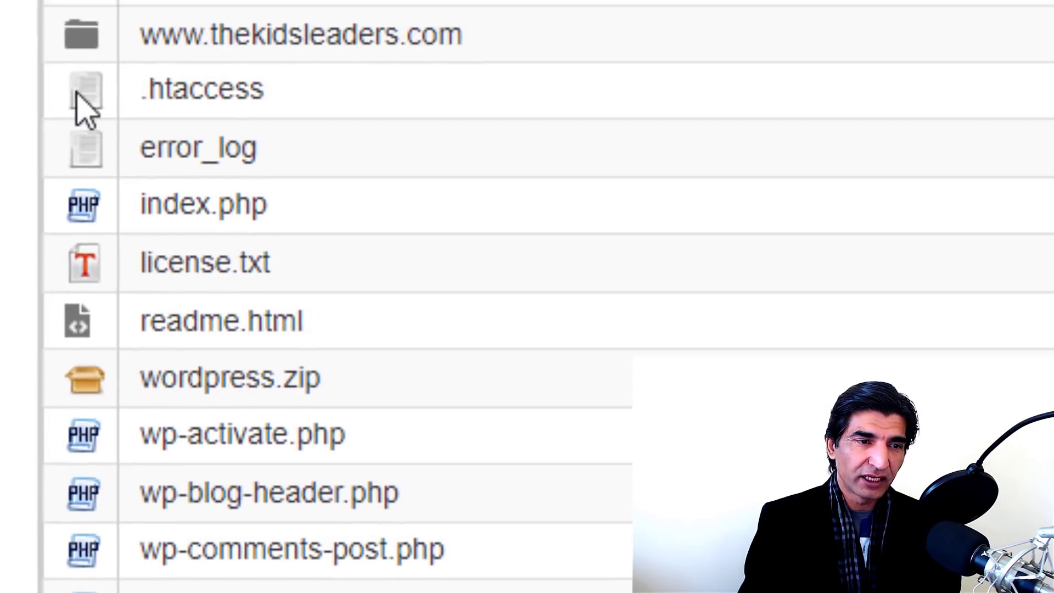
pyautogui.click(79, 97)
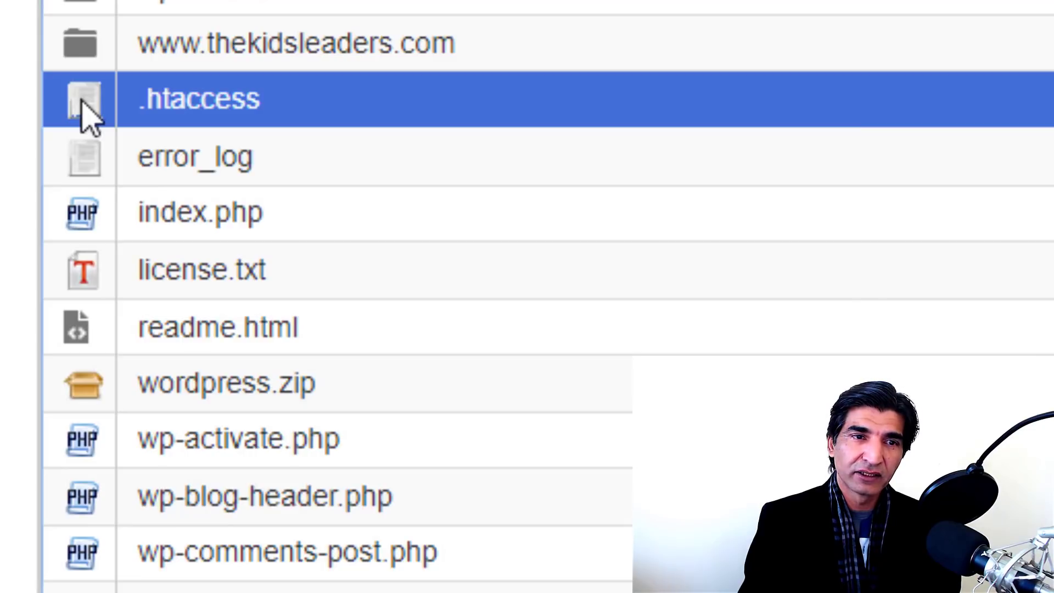
# Step: Open .htaccess in the File Manager code editor
pyautogui.rightClick(81, 100)
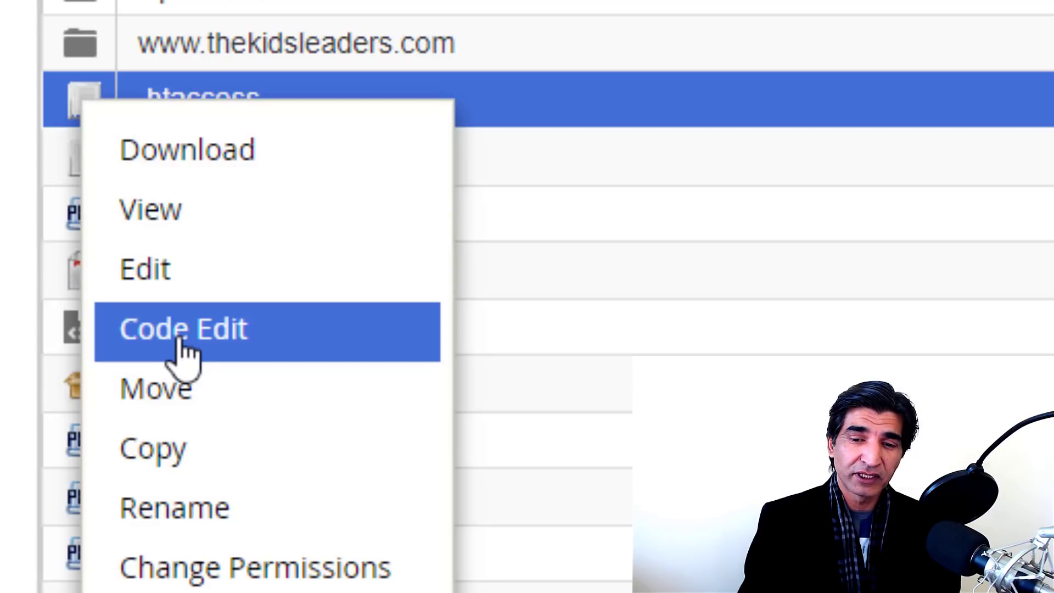
pyautogui.click(186, 351)
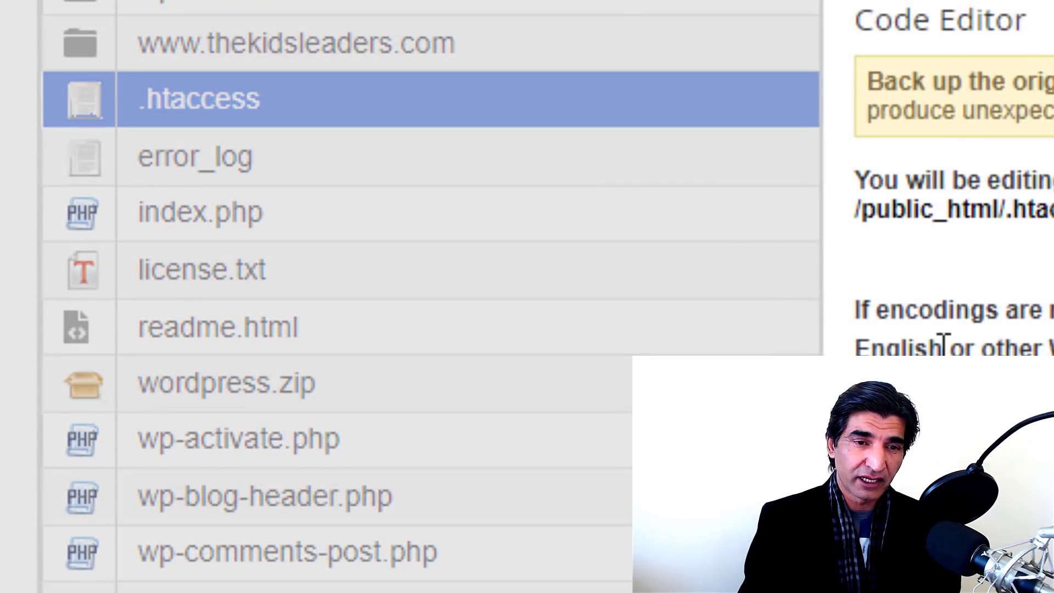
pyautogui.click(1051, 439)
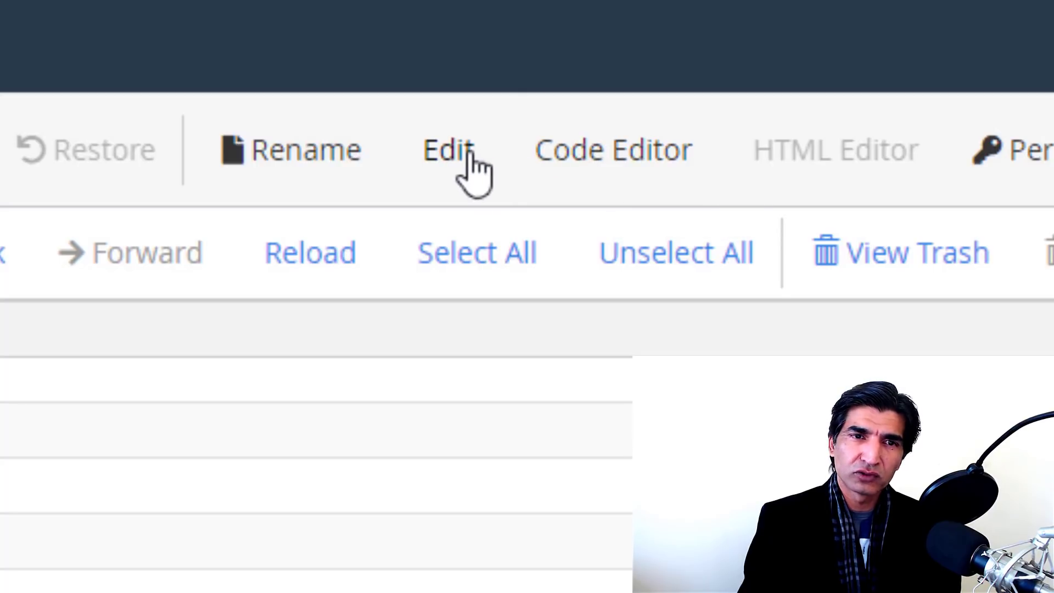
pyautogui.click(611, 155)
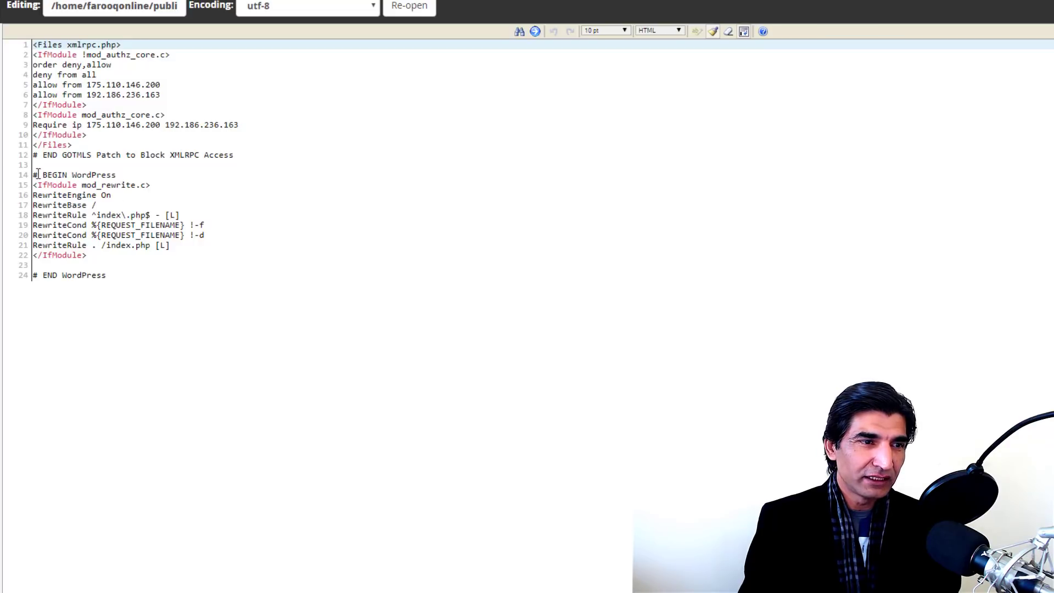
# Step: Examine the WordPress rewrite block and place the cursor on empty line 13
pyautogui.moveTo(33, 175); pyautogui.dragTo(92, 230)
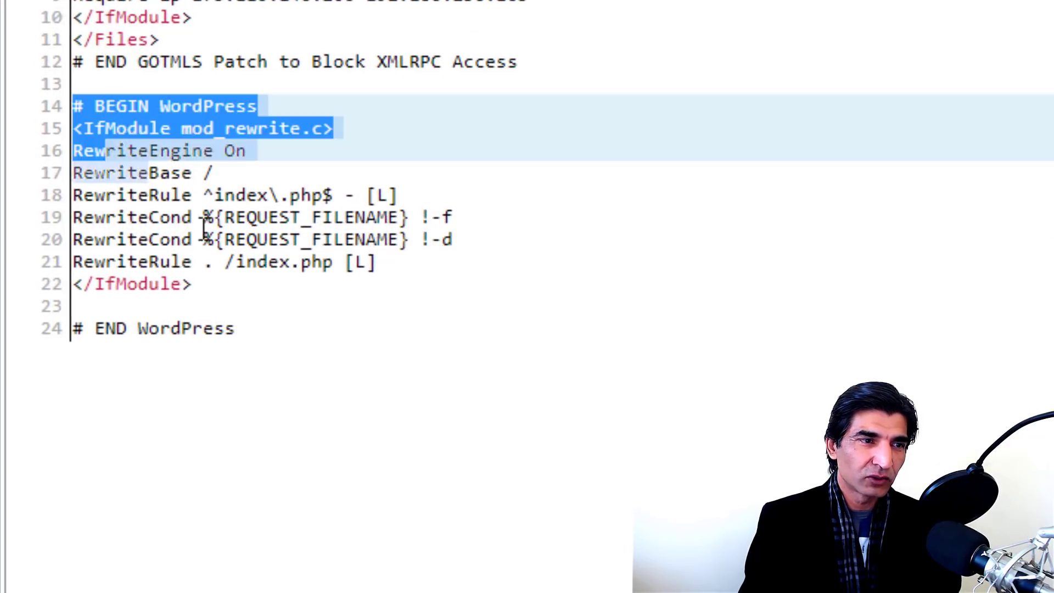
pyautogui.moveTo(204, 227); pyautogui.dragTo(303, 334)
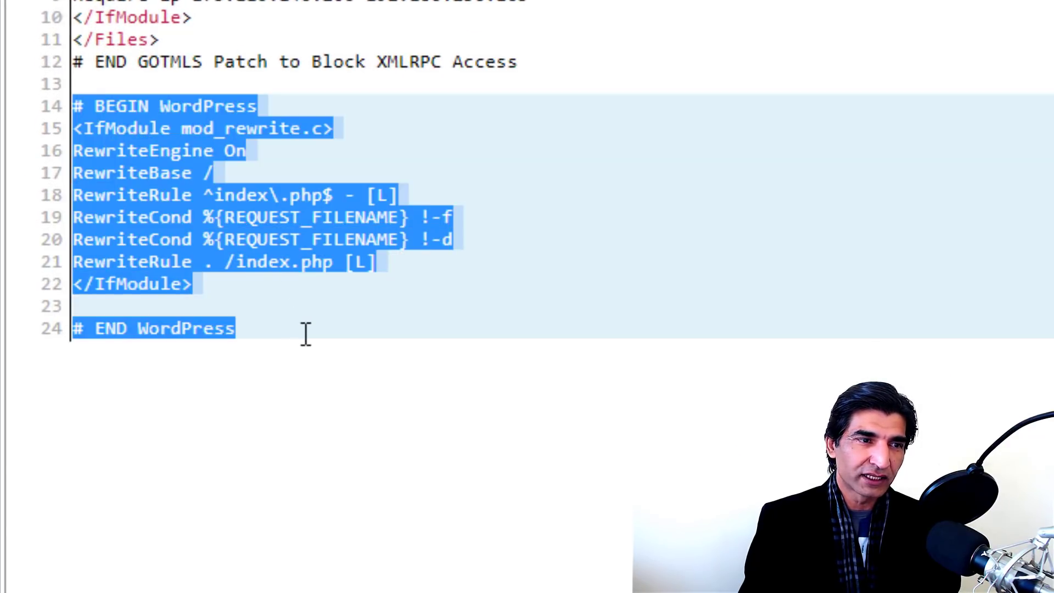
pyautogui.click(215, 87)
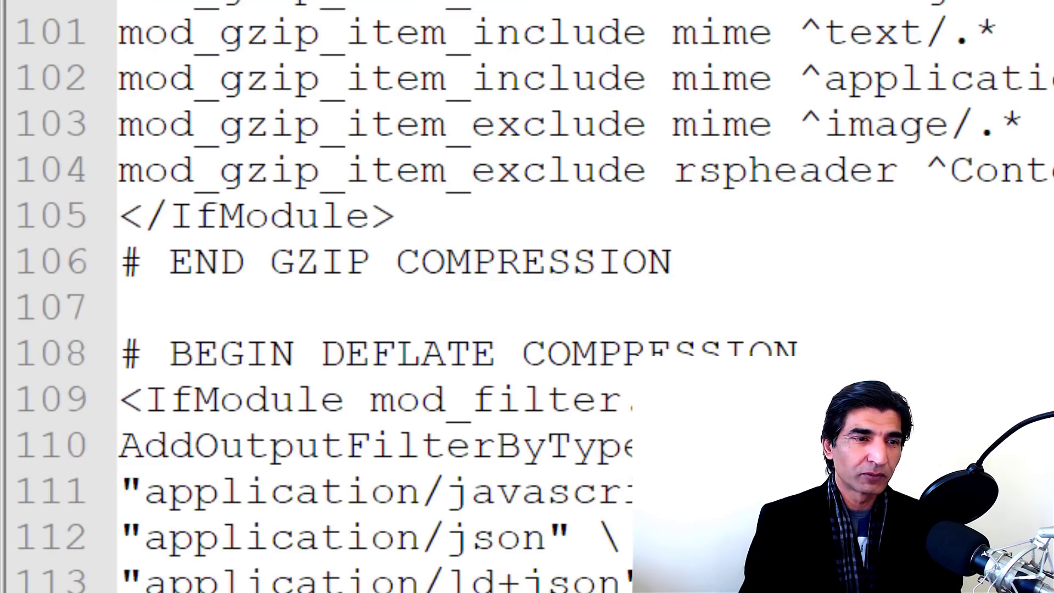
# Step: Paste the GZIP COMPRESSION block above the WordPress rewrite rules and save .htaccess
pyautogui.scroll(2, 936, 159)
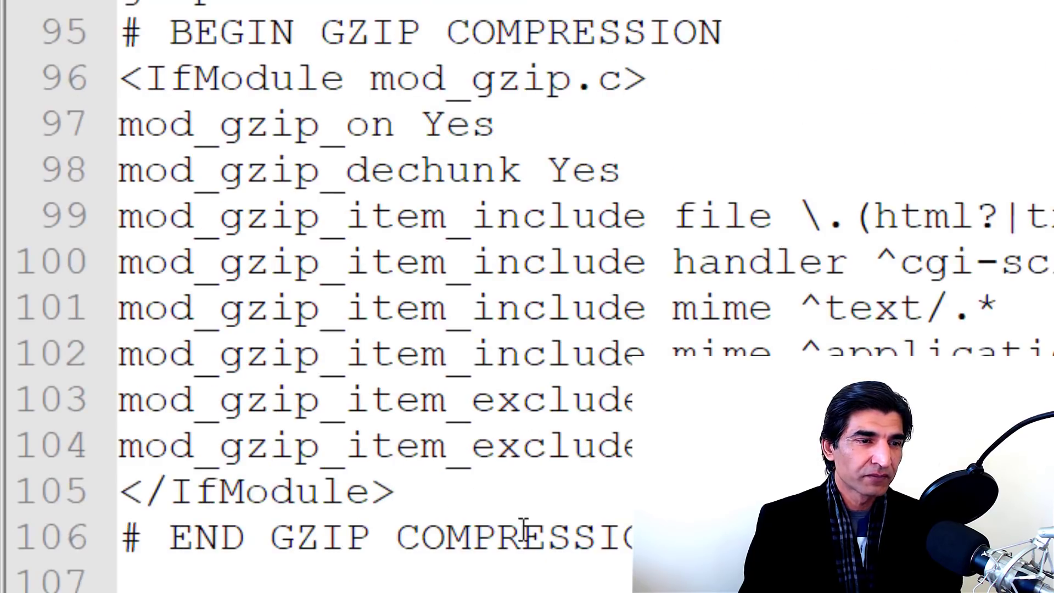
pyautogui.moveTo(636, 537); pyautogui.dragTo(82, 33)
pyautogui.hotkey('ctrl', 'c')
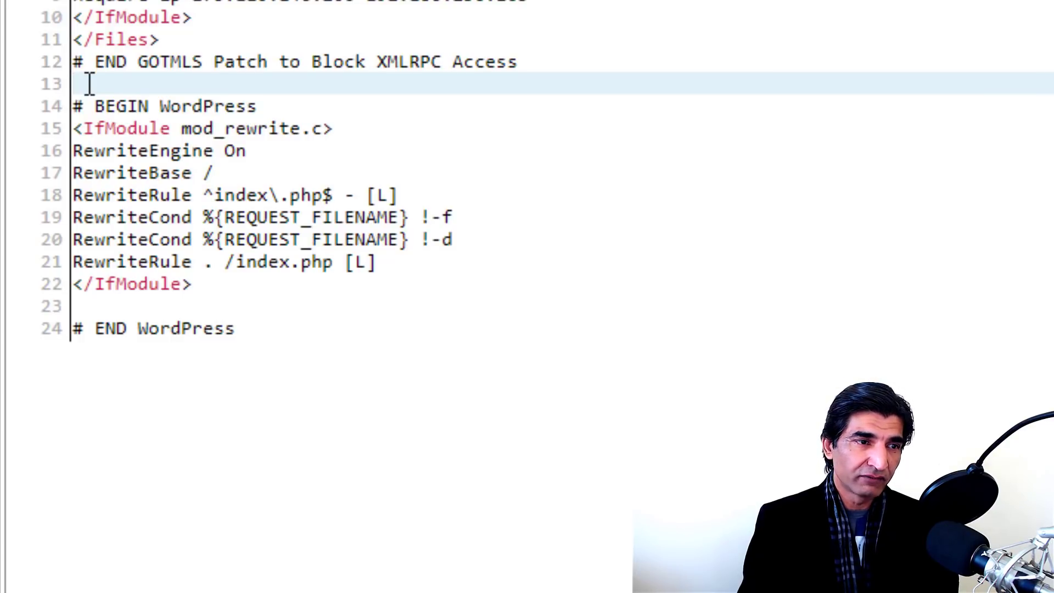
pyautogui.press('Return')
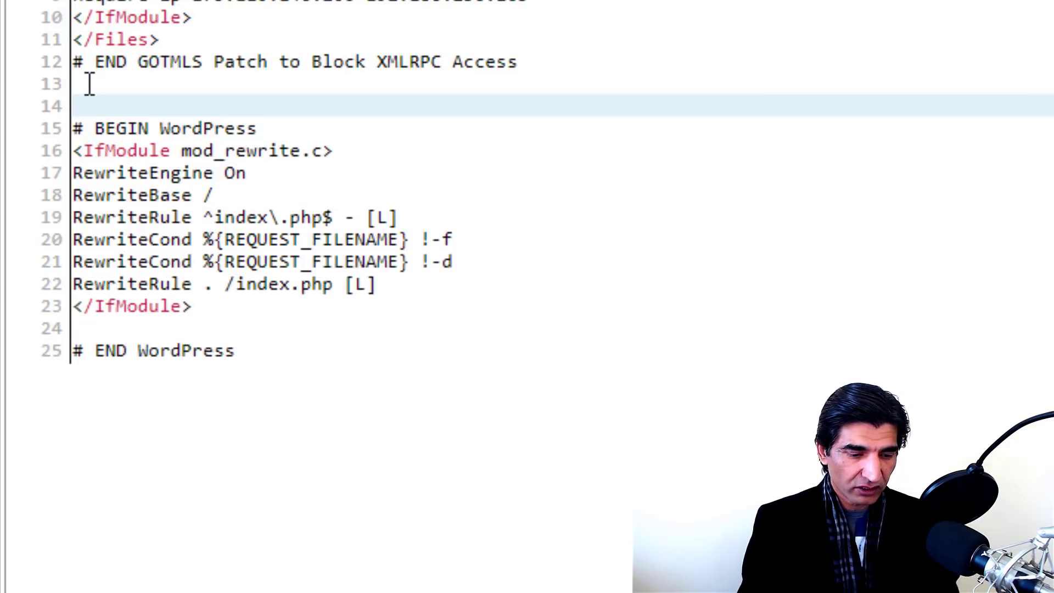
pyautogui.hotkey('ctrl', 'v')
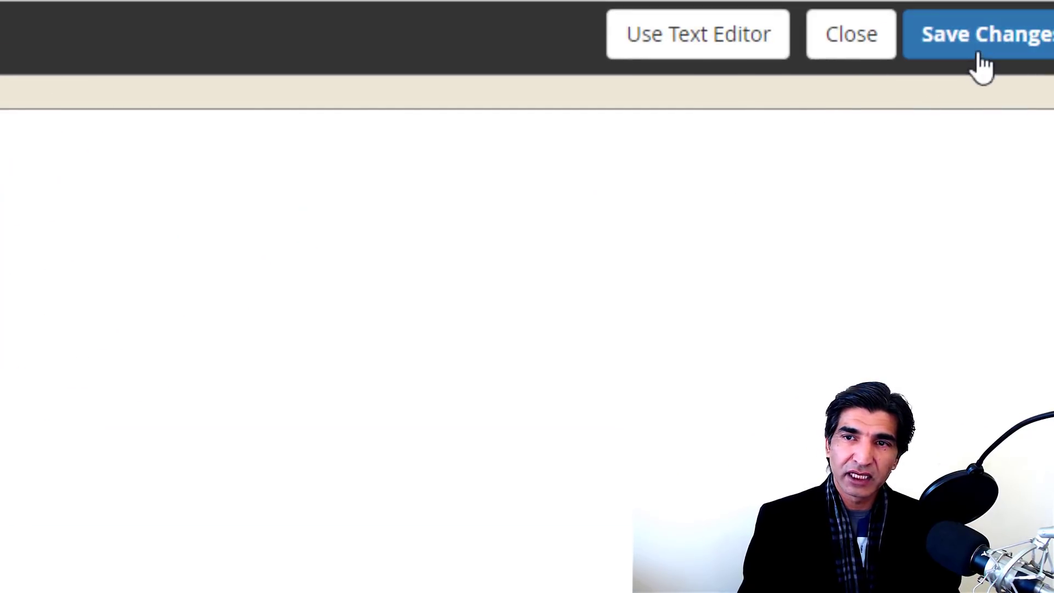
pyautogui.click(982, 54)
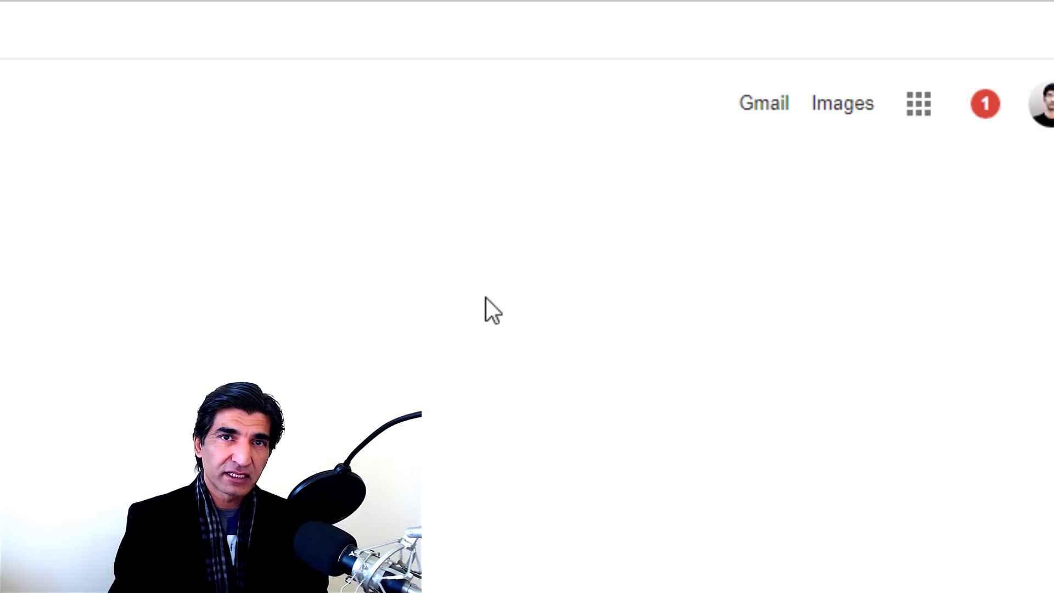
# Step: Search Google for 'gzip compression online' and open checkgzipcompression.com
pyautogui.write('w')
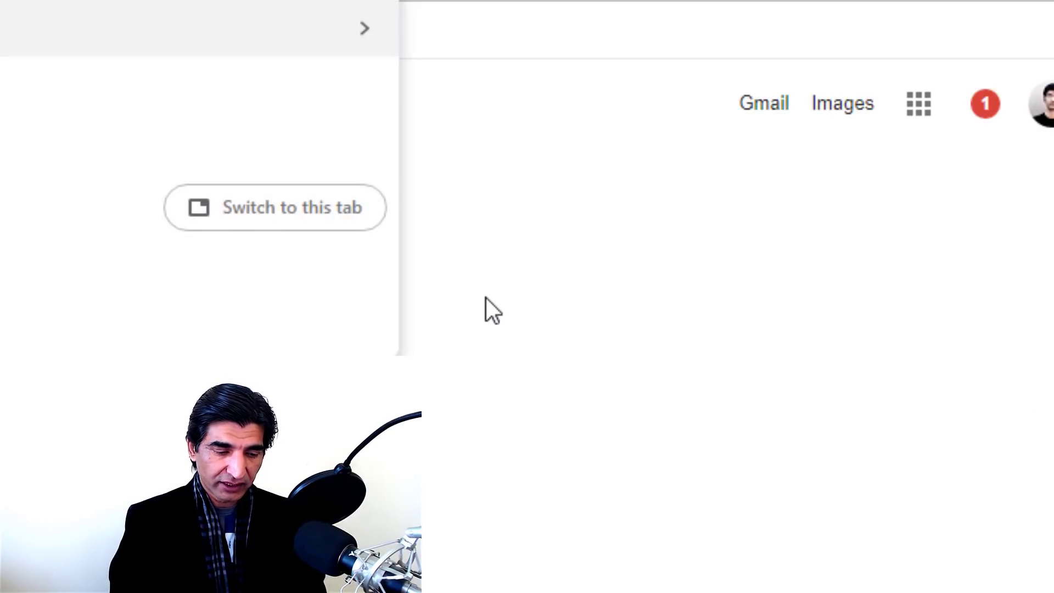
pyautogui.write('zip')
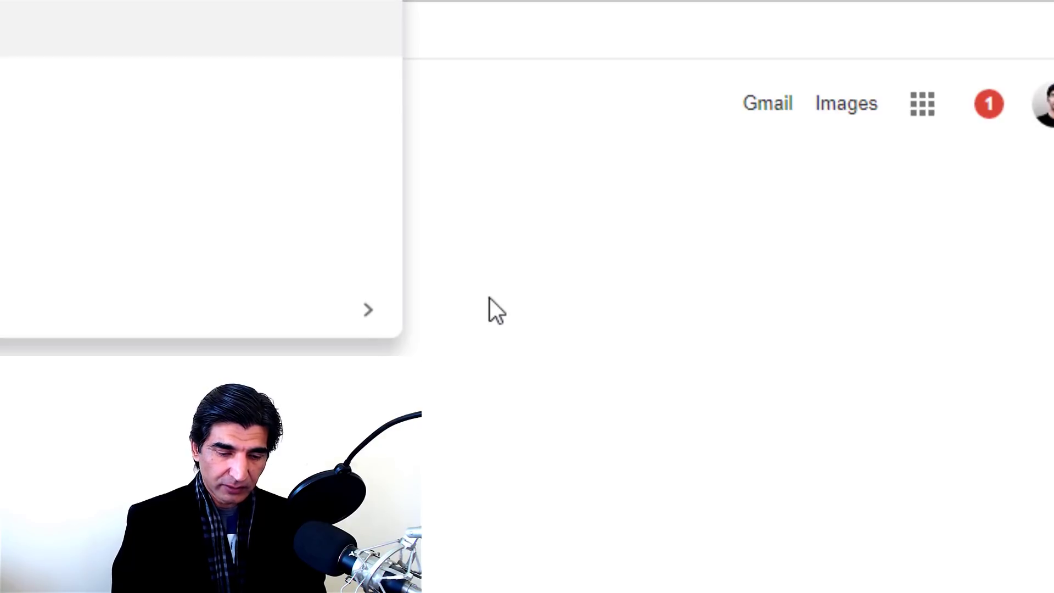
pyautogui.write(' xompression on')
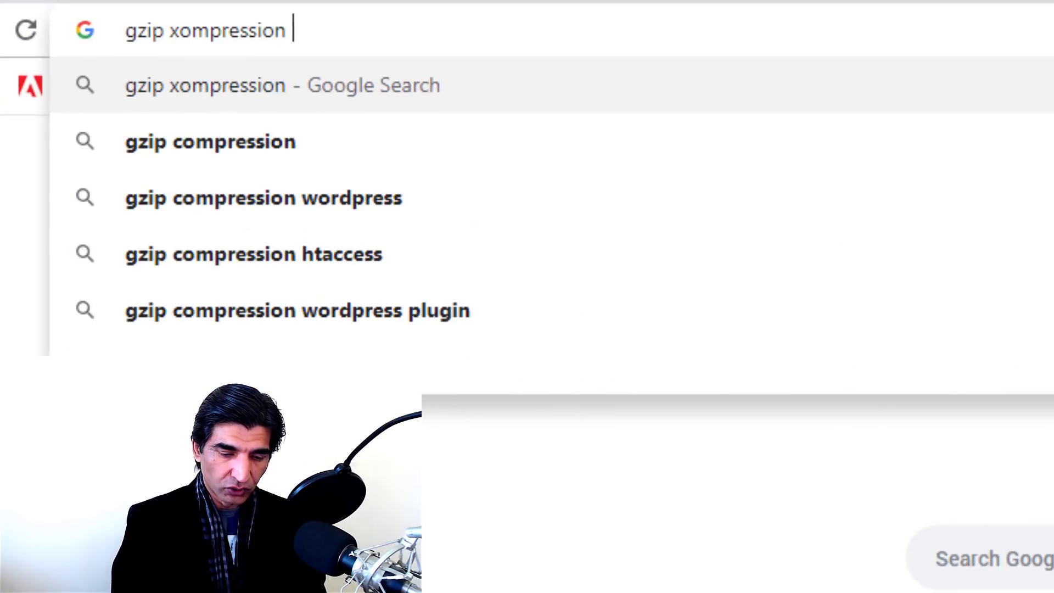
pyautogui.write('line')
pyautogui.press('Return')
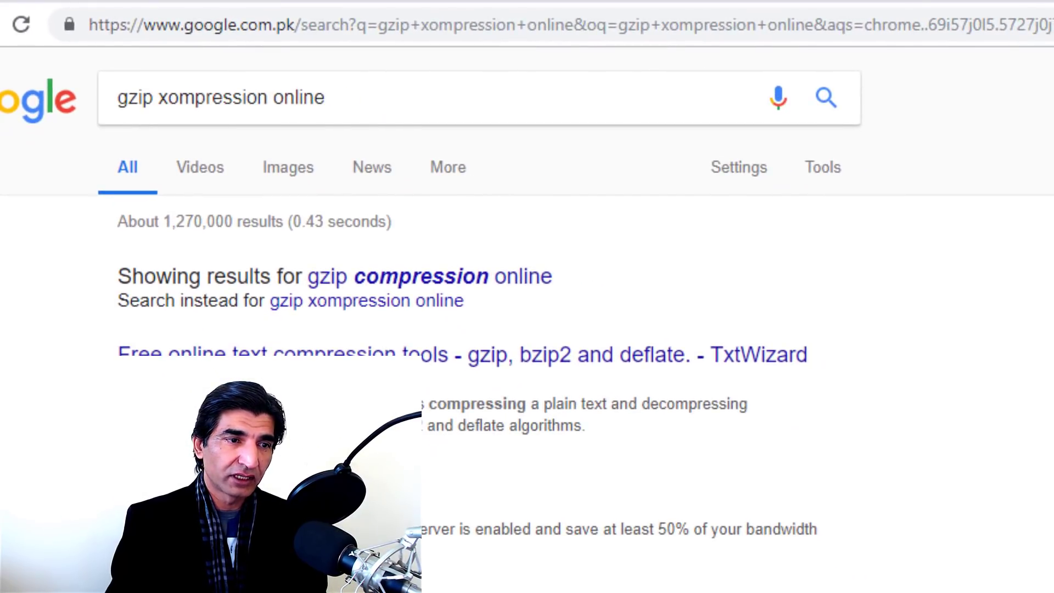
pyautogui.click(557, 482)
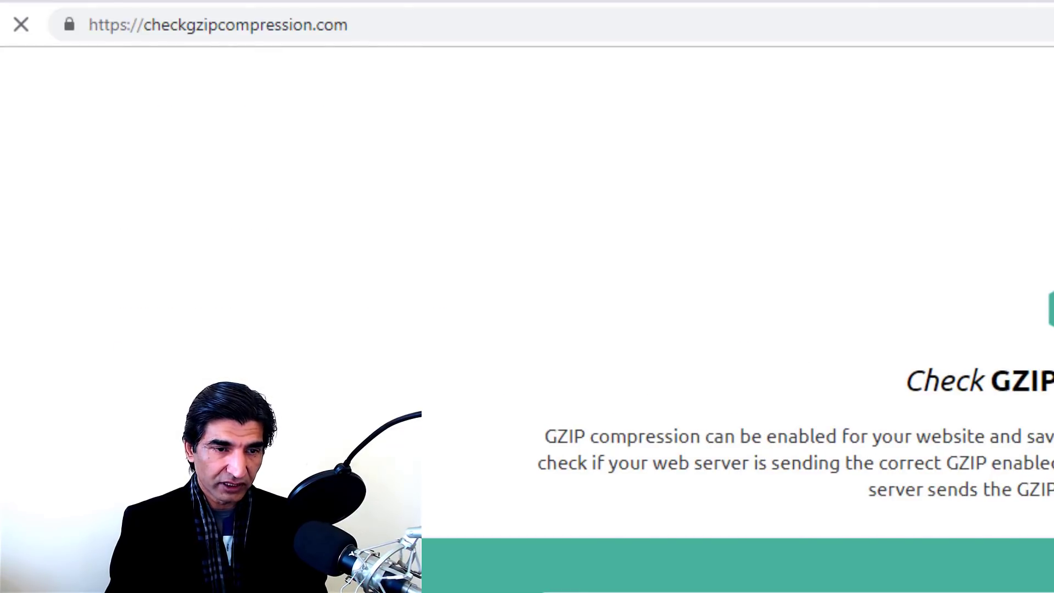
pyautogui.click(717, 439)
pyautogui.write('http://www.farooqisonline.com/')
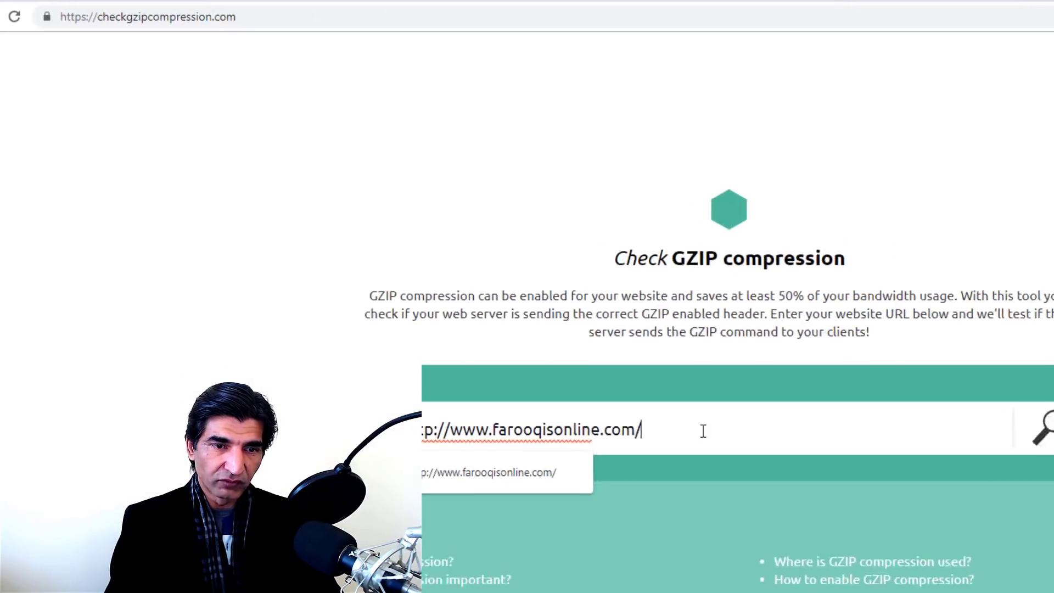
pyautogui.press('Return')
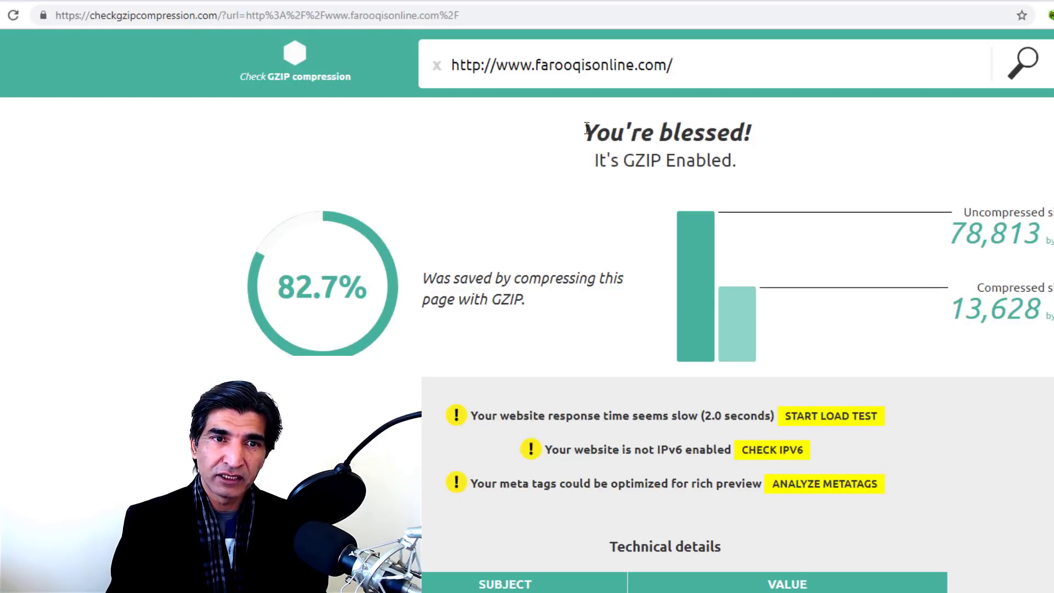
pyautogui.moveTo(582, 127); pyautogui.dragTo(769, 164)
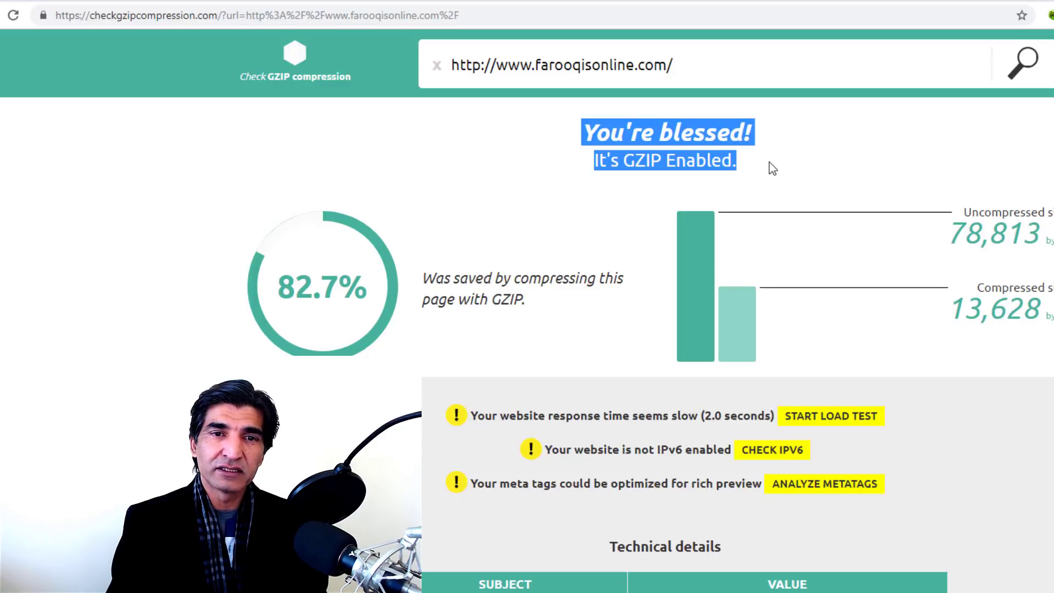
pyautogui.click(768, 162)
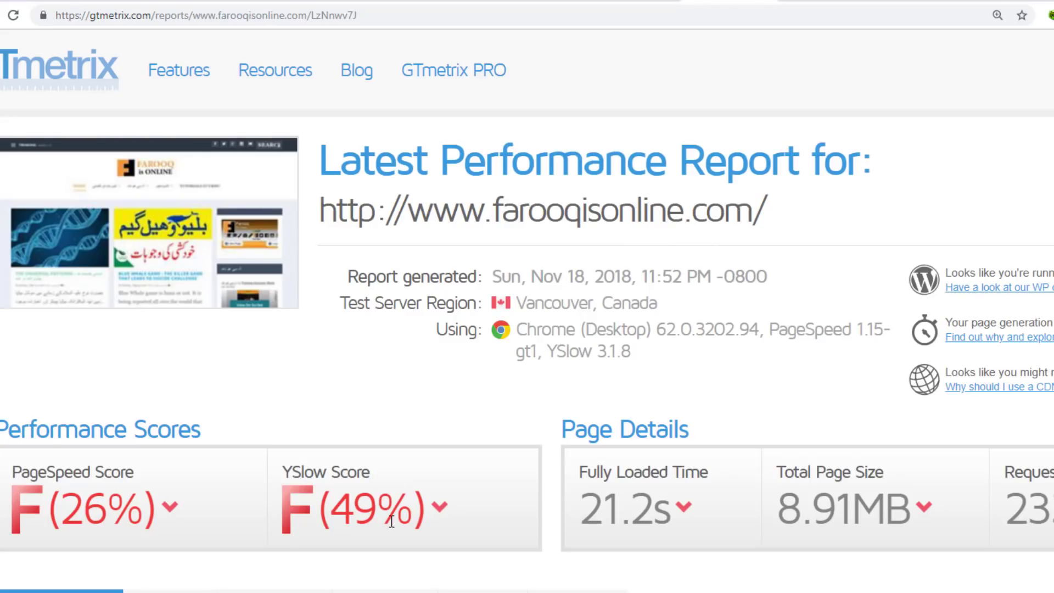
# Step: Review the GTmetrix report: 21.2s fully loaded, 8.91MB page size, 233 requests
pyautogui.scroll(-1, 443, 414)
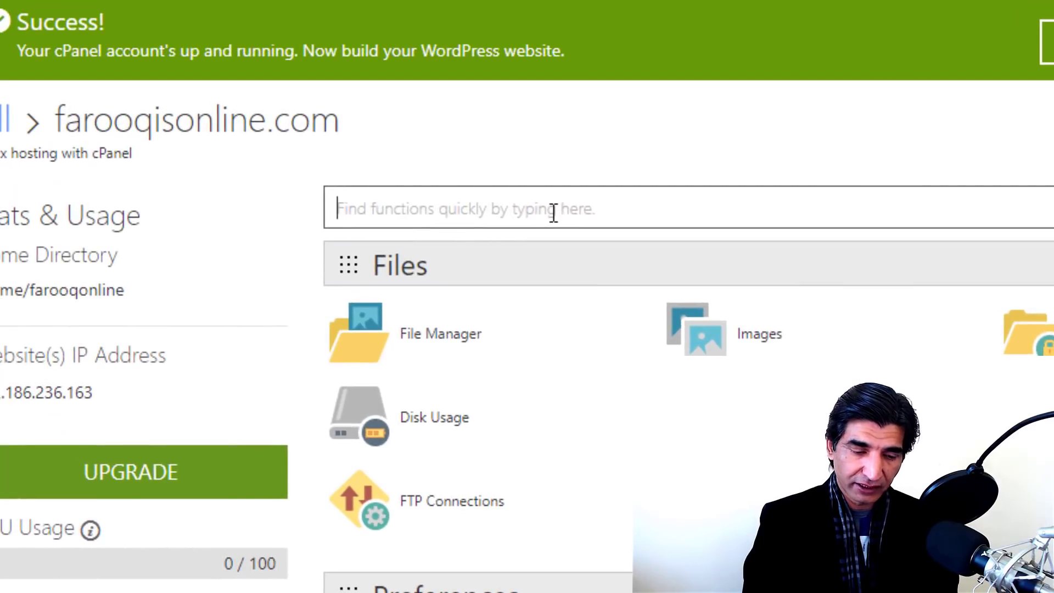
# Step: Search cPanel for php and keep the site's PHP version at 7.2
pyautogui.write('php')
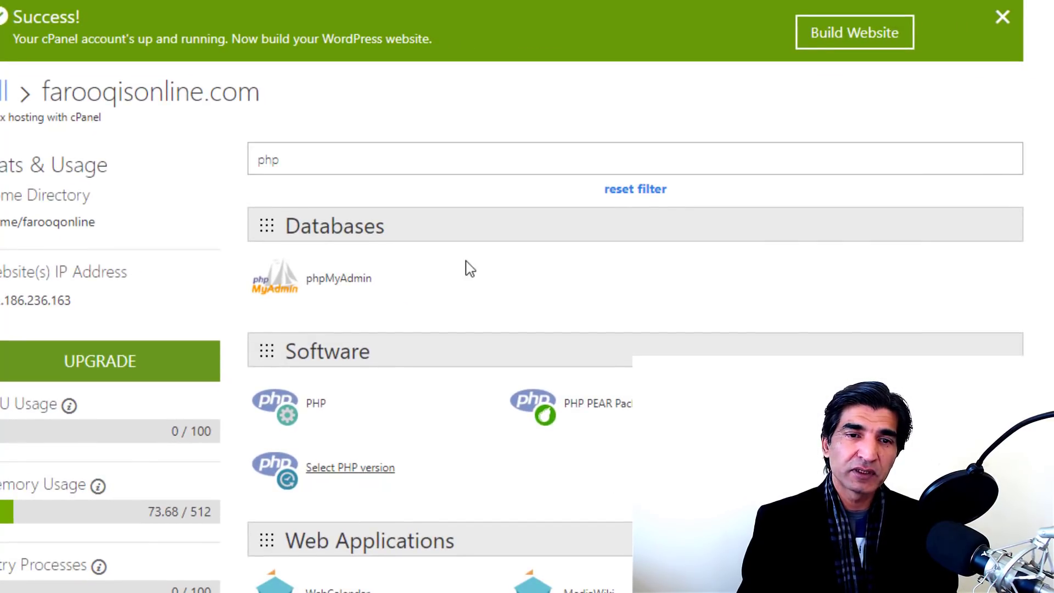
pyautogui.click(376, 469)
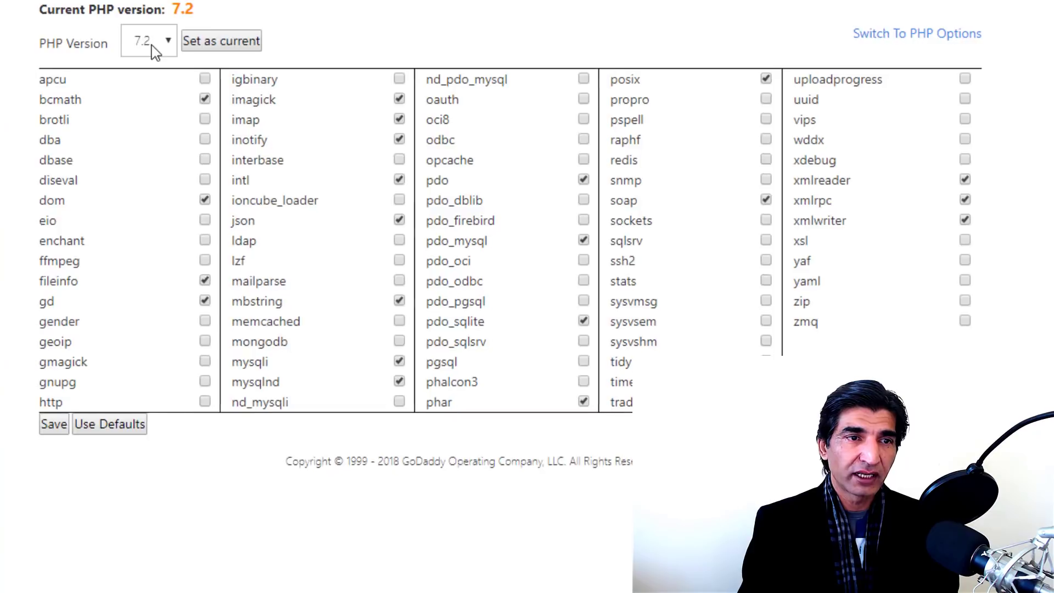
pyautogui.click(154, 49)
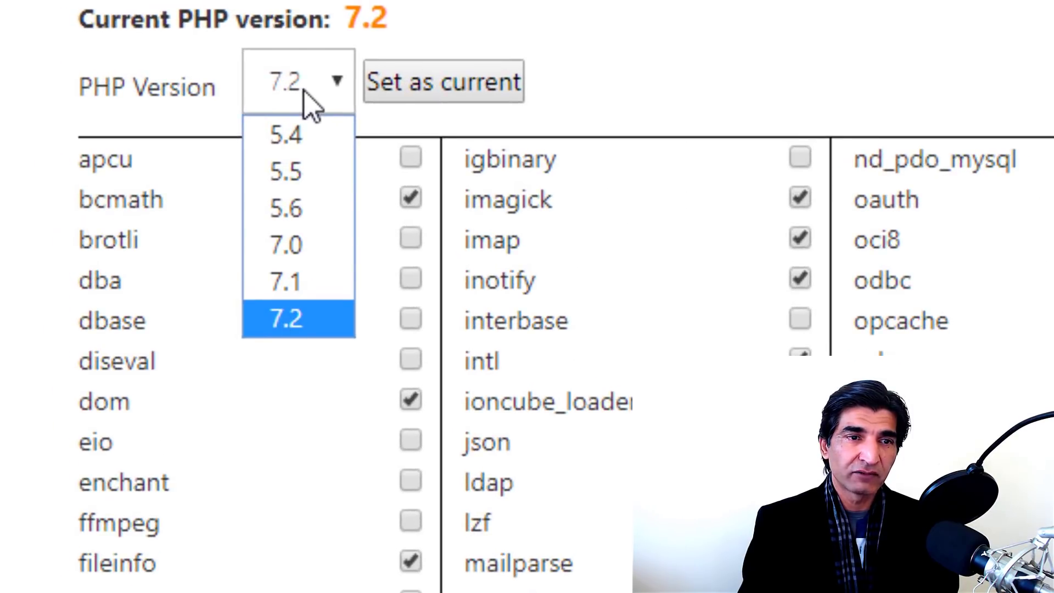
pyautogui.click(305, 92)
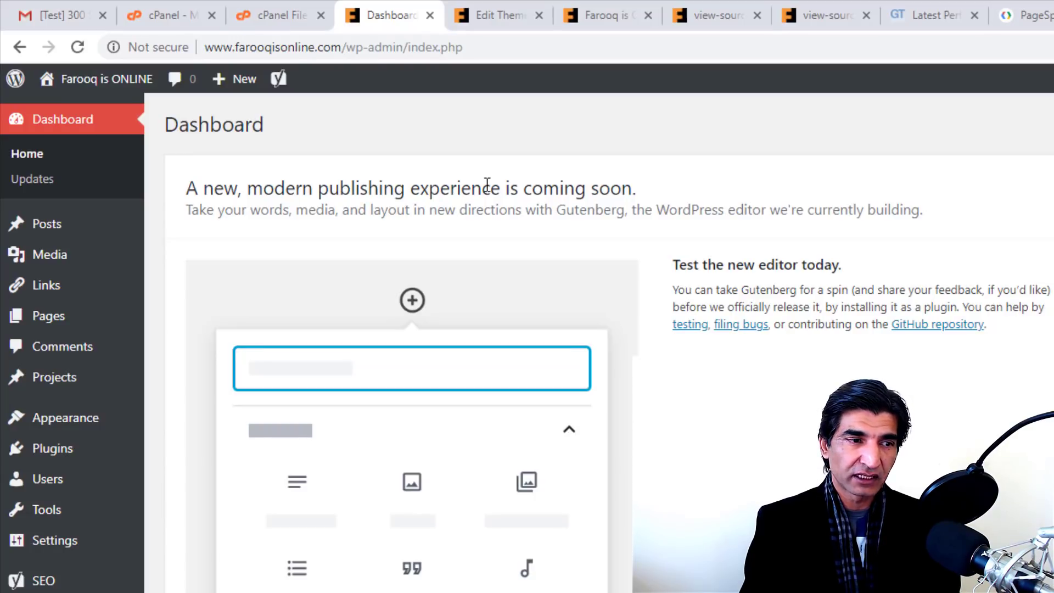
# Step: Search plugins for 'performance', install Autoptimize and Swift Performance Lite, and launch Swift's wizard
pyautogui.moveTo(42, 454)
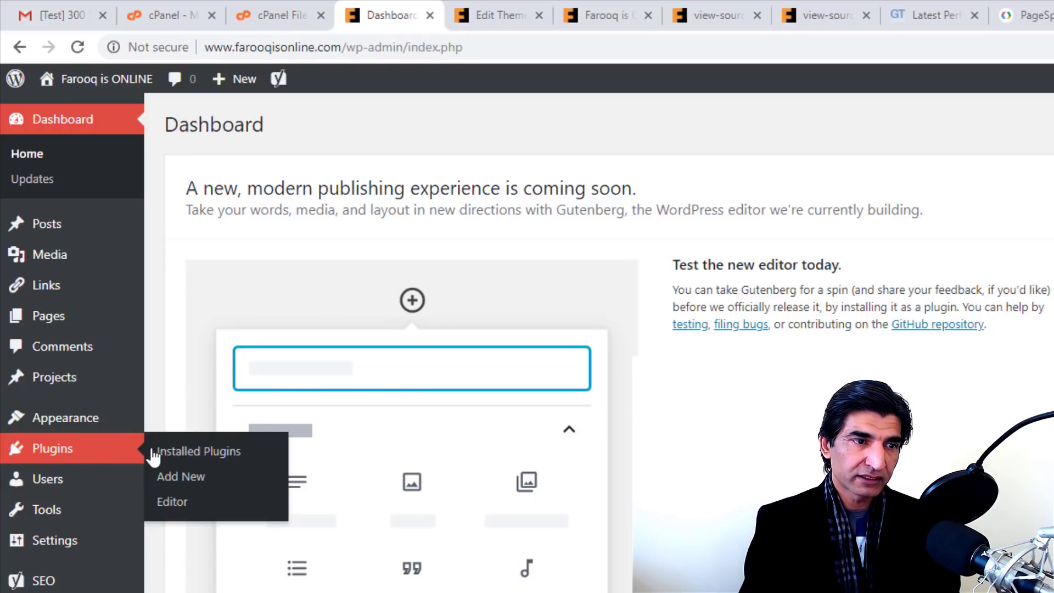
pyautogui.click(170, 481)
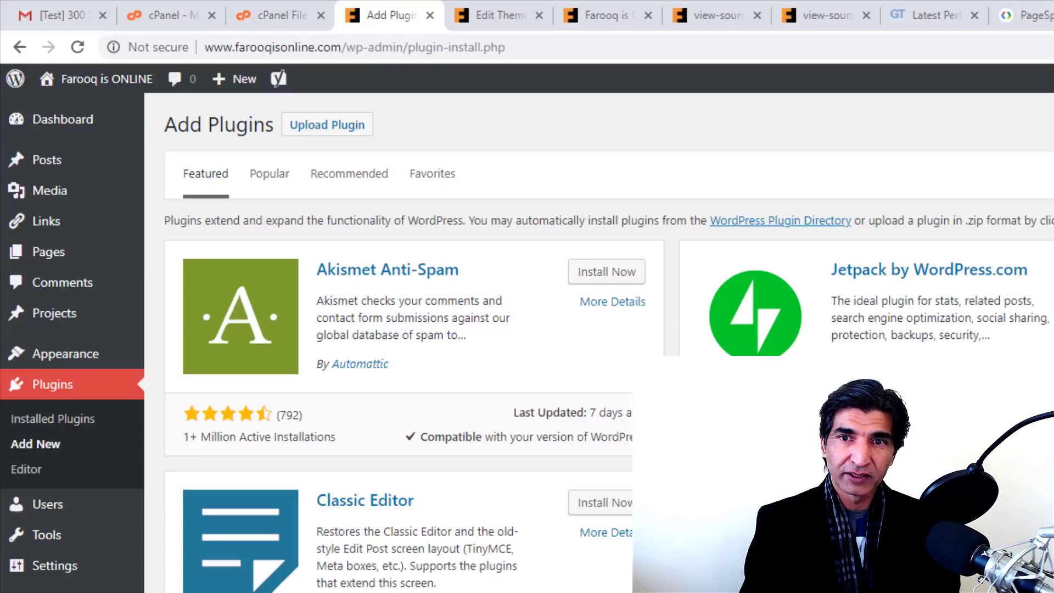
pyautogui.write('performance')
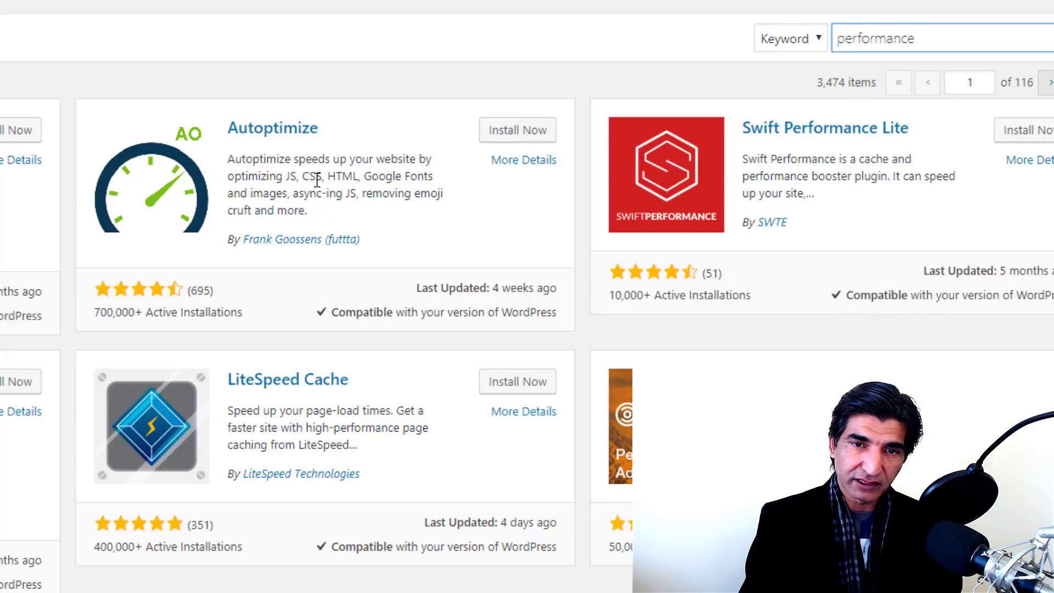
pyautogui.click(508, 141)
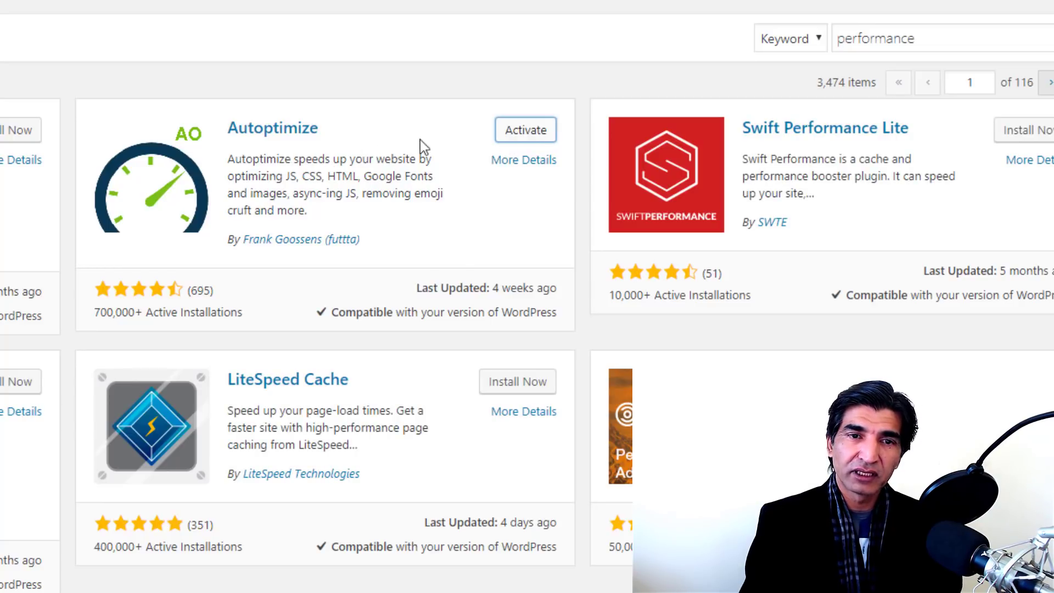
pyautogui.click(1012, 130)
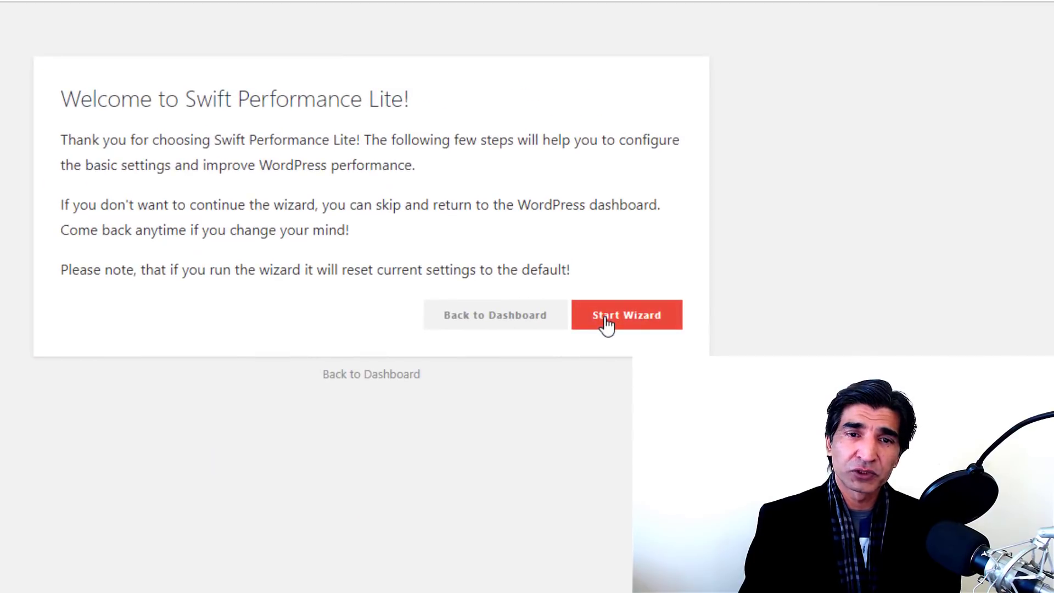
pyautogui.click(607, 324)
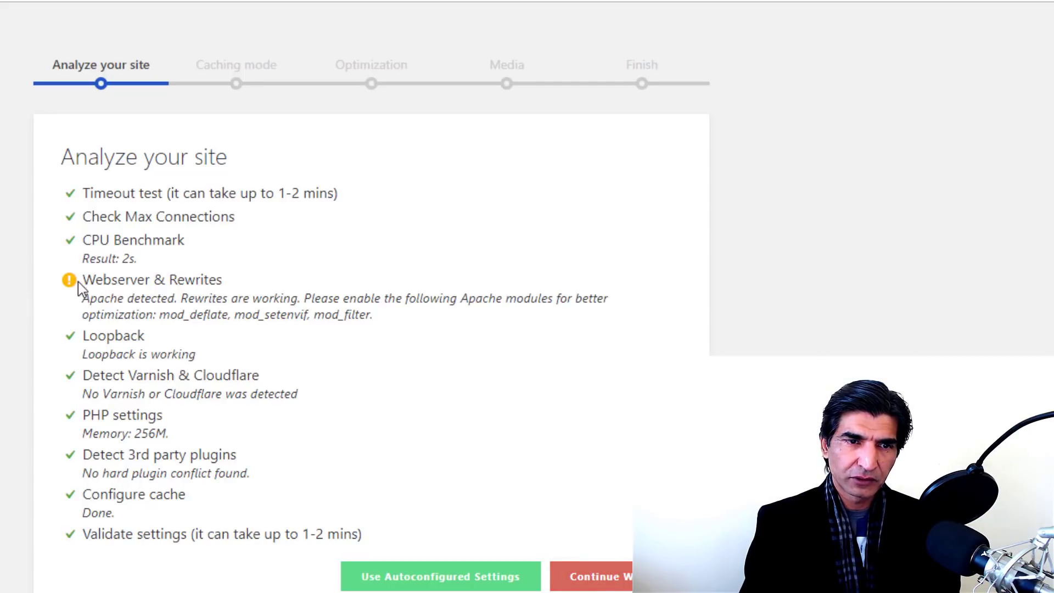
# Step: Continue past the site analysis and choose Intelligent mode for cache expiry
pyautogui.click(591, 577)
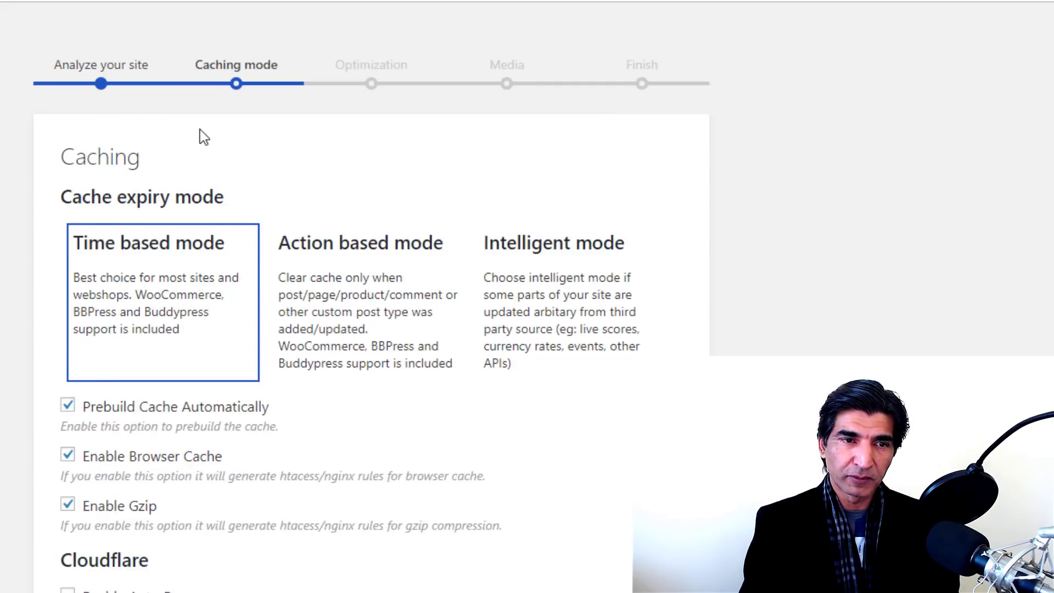
pyautogui.click(552, 302)
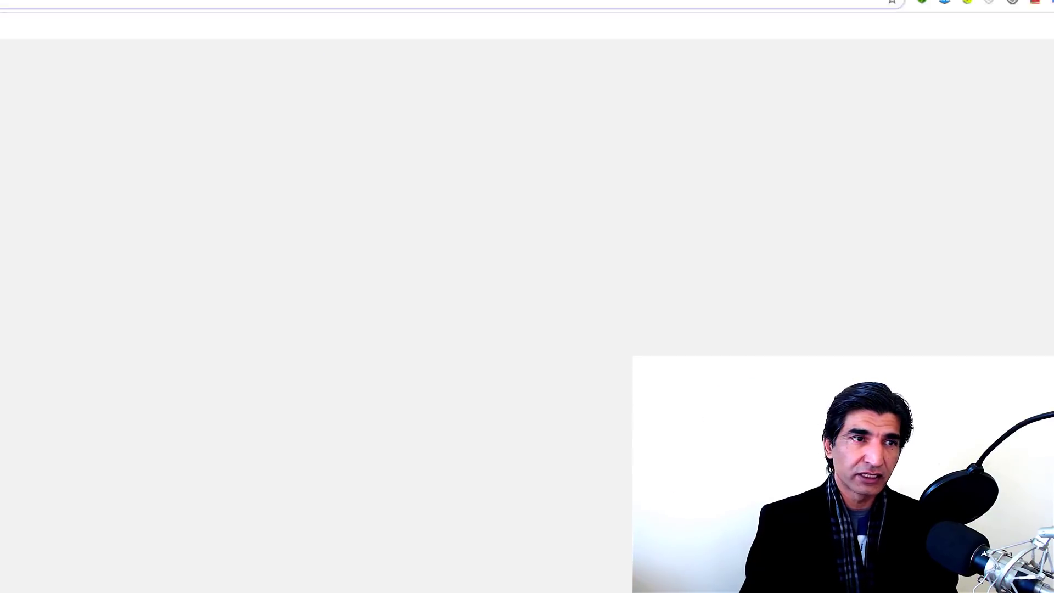
# Step: Load cloudflare.com and go to its account Log In page
pyautogui.write('cloudflare.com')
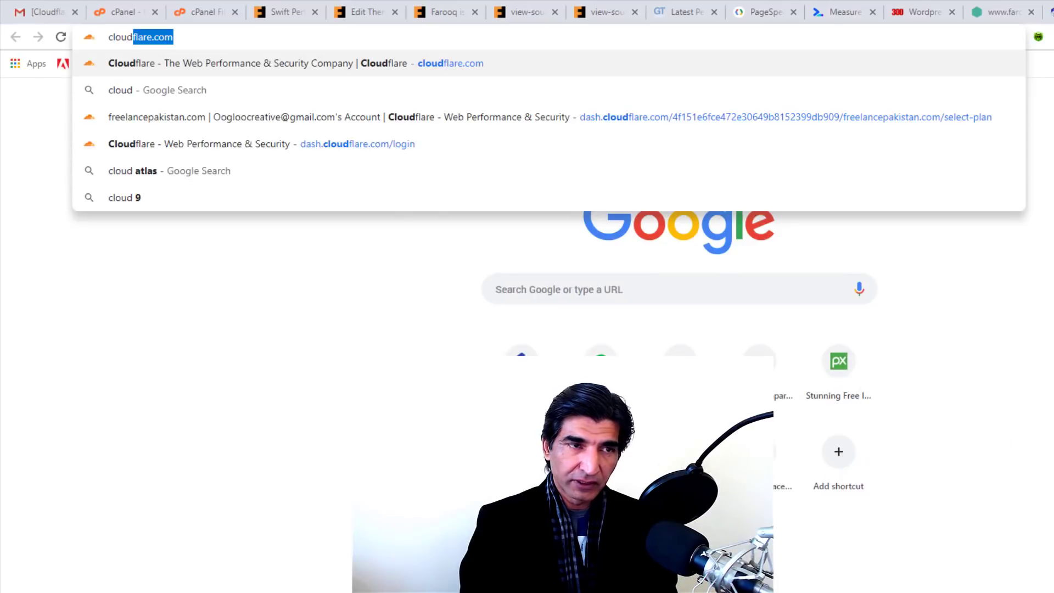
pyautogui.press('Return')
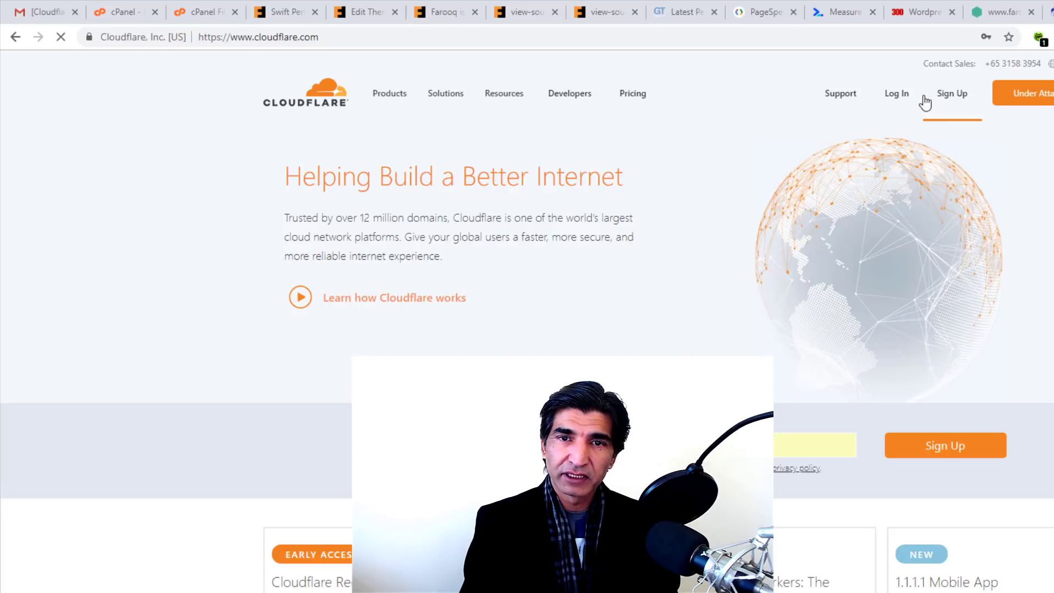
pyautogui.click(954, 95)
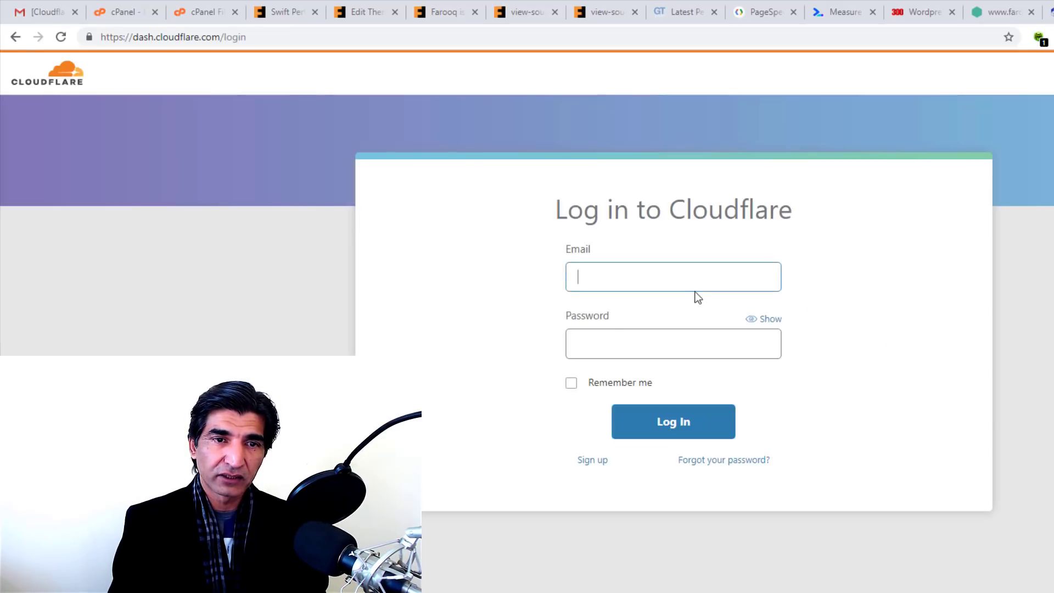
# Step: Sign in with the saved account e-mail suggestion and the account password
pyautogui.click(677, 274)
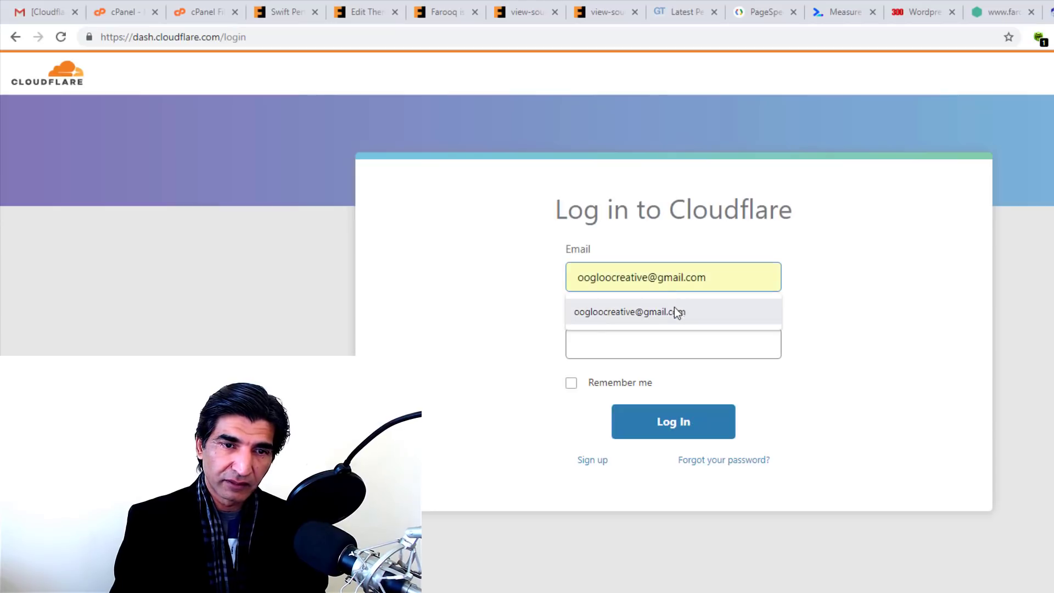
pyautogui.click(674, 311)
pyautogui.click(666, 353)
pyautogui.write('•••')
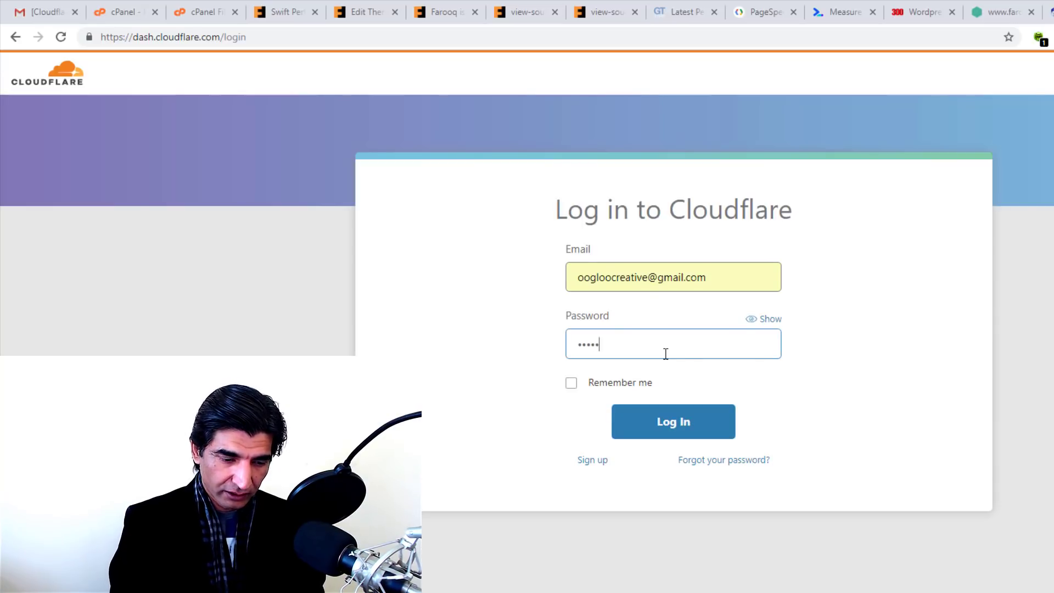
pyautogui.write('••••••••••')
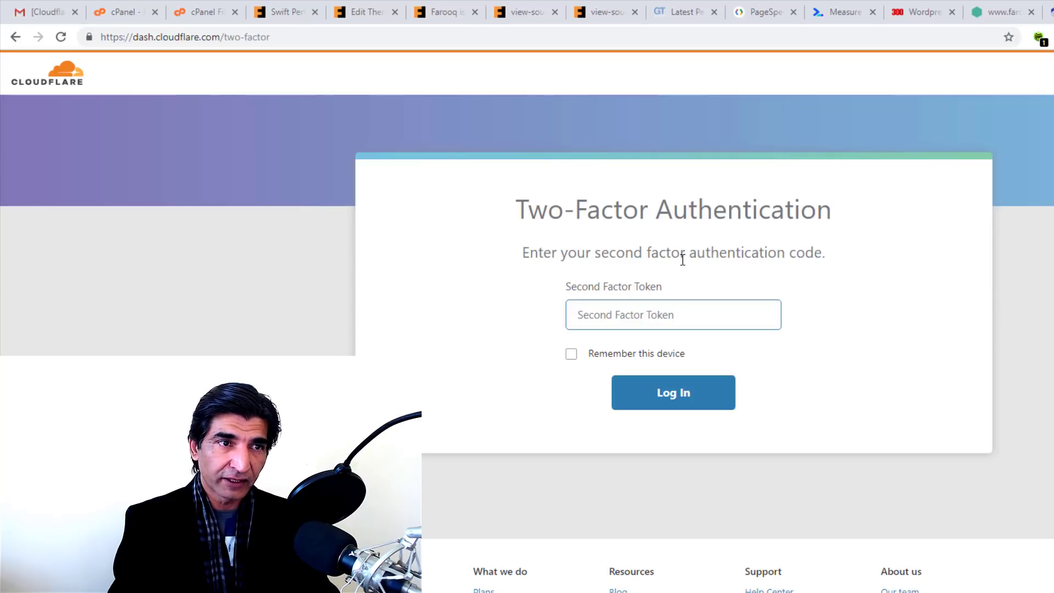
# Step: Accept the caching settings, enable Optimize in Background, then enable Lazy Load Iframes to finish
pyautogui.click(280, 6)
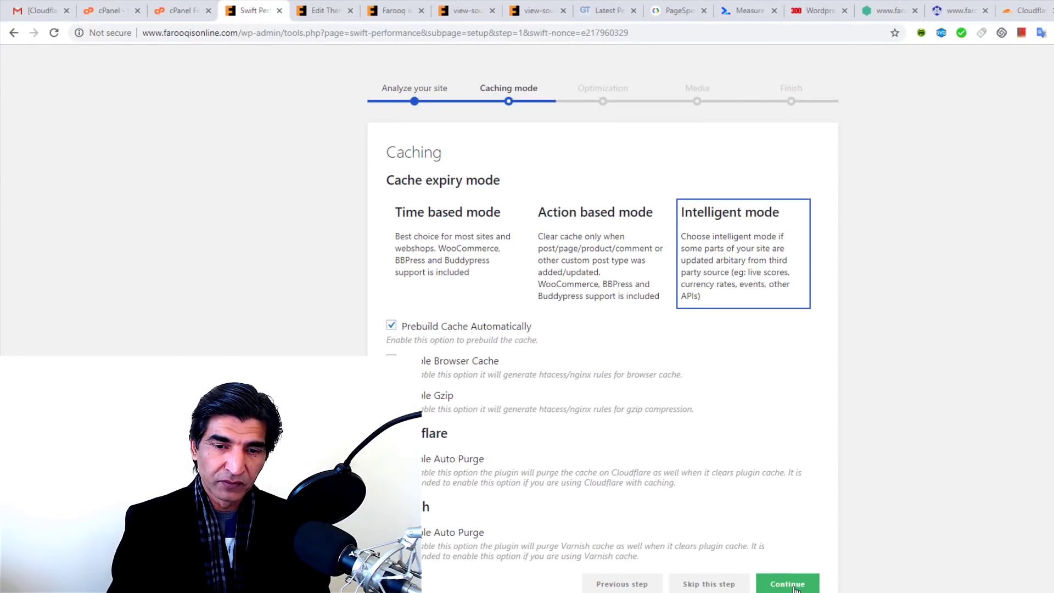
pyautogui.click(783, 586)
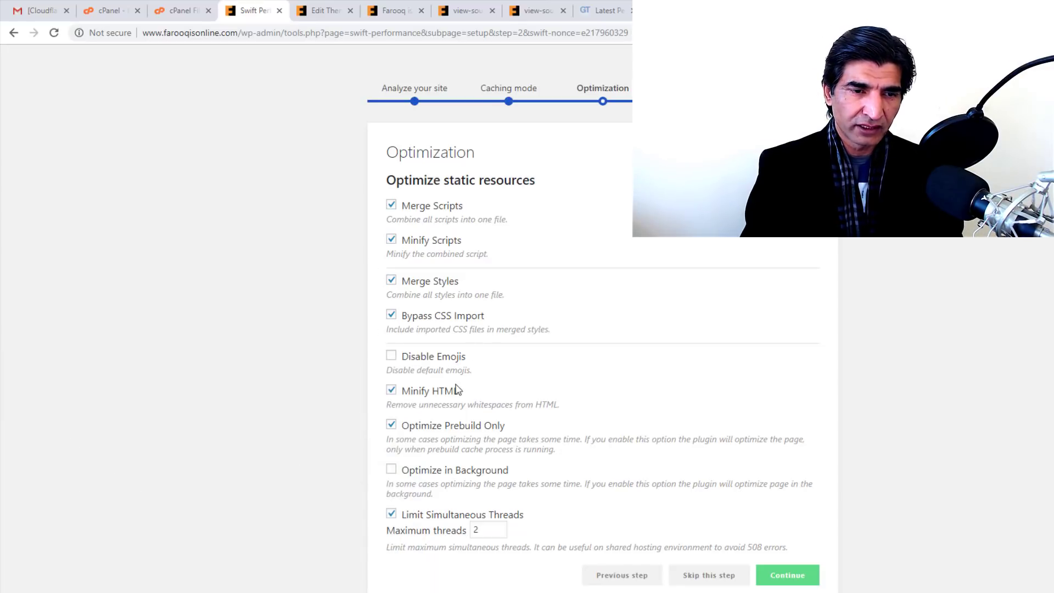
pyautogui.click(391, 470)
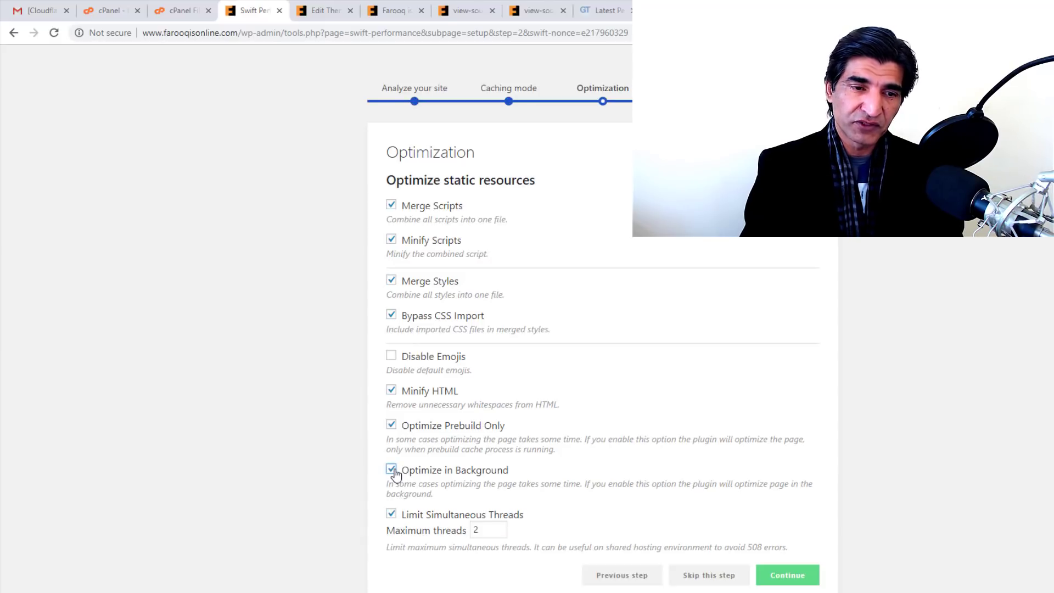
pyautogui.click(780, 576)
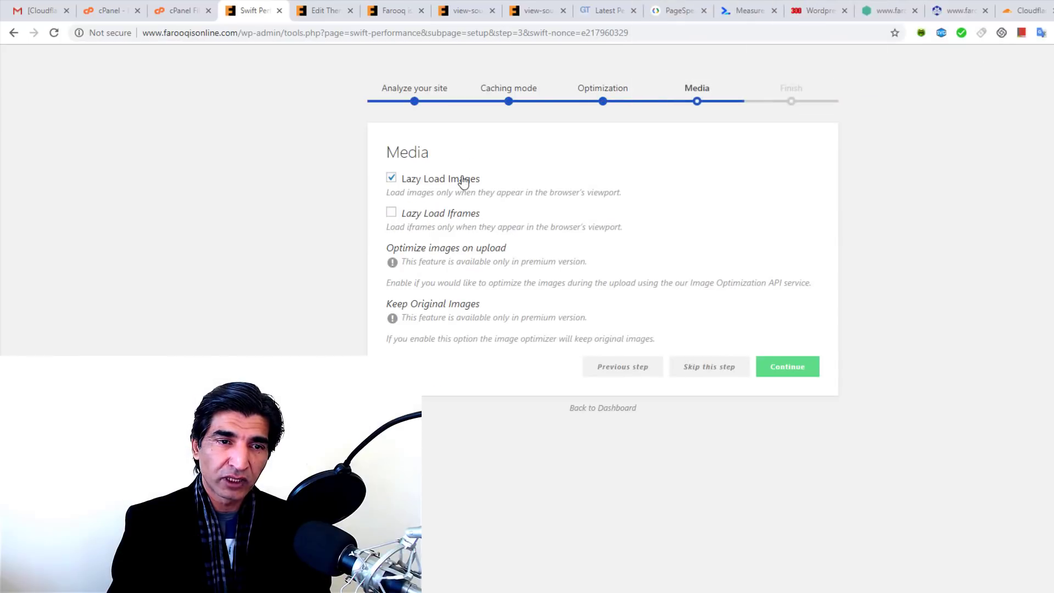
pyautogui.click(390, 216)
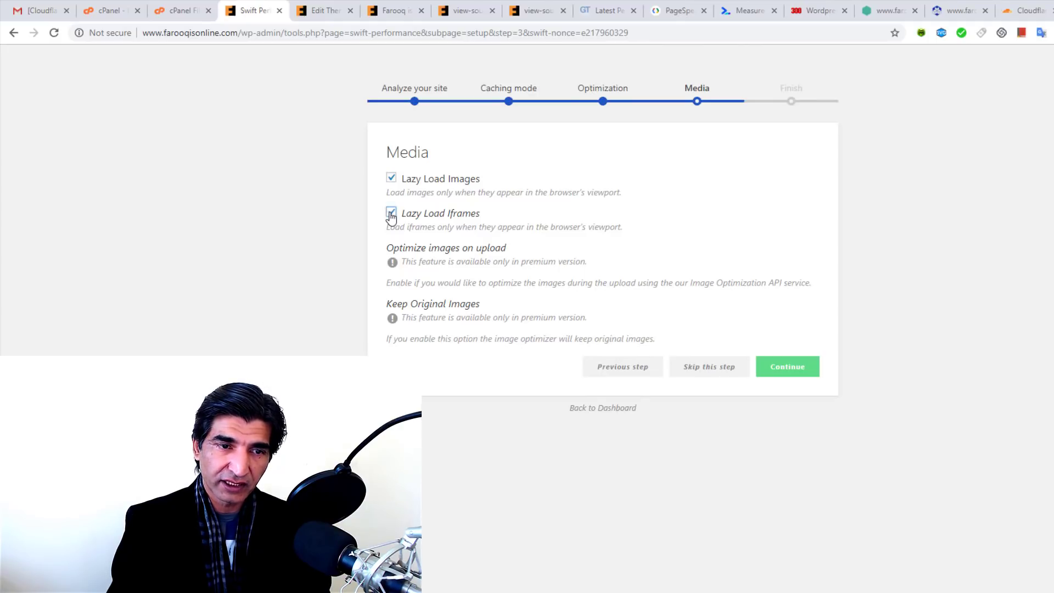
pyautogui.click(791, 373)
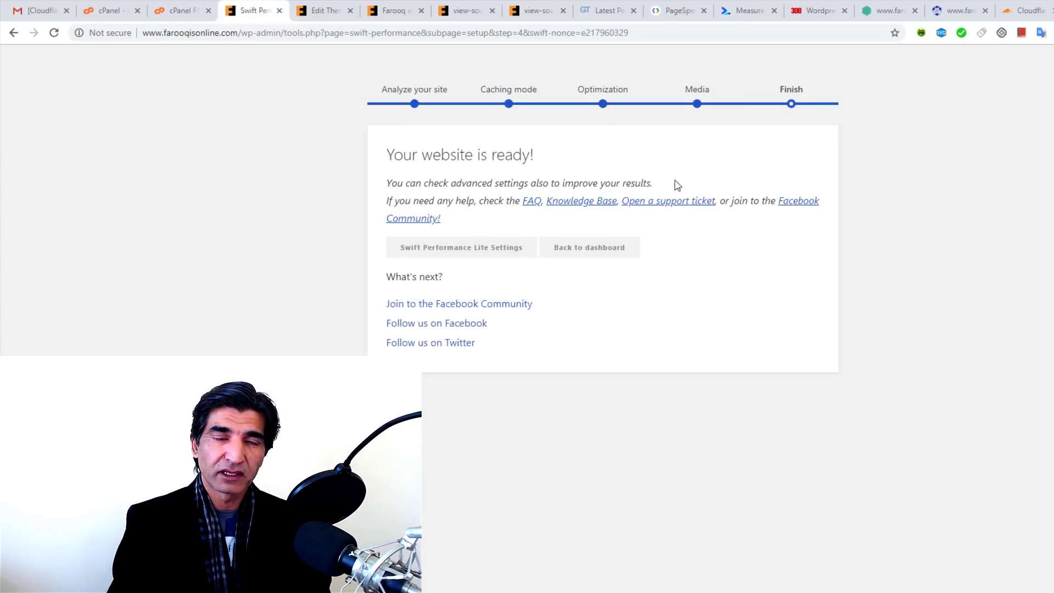
# Step: Re-run the PageSpeed Insights analysis and start a new web.dev audit of farooqisonline.com
pyautogui.click(596, 252)
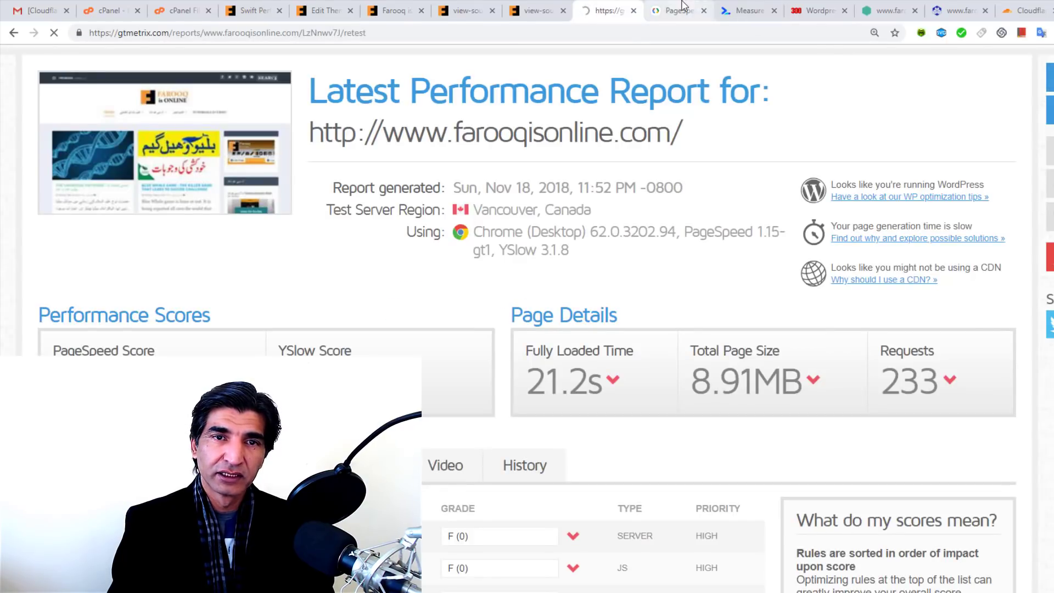
pyautogui.click(682, 8)
pyautogui.scroll(2, 947, 237)
pyautogui.scroll(10, 946, 236)
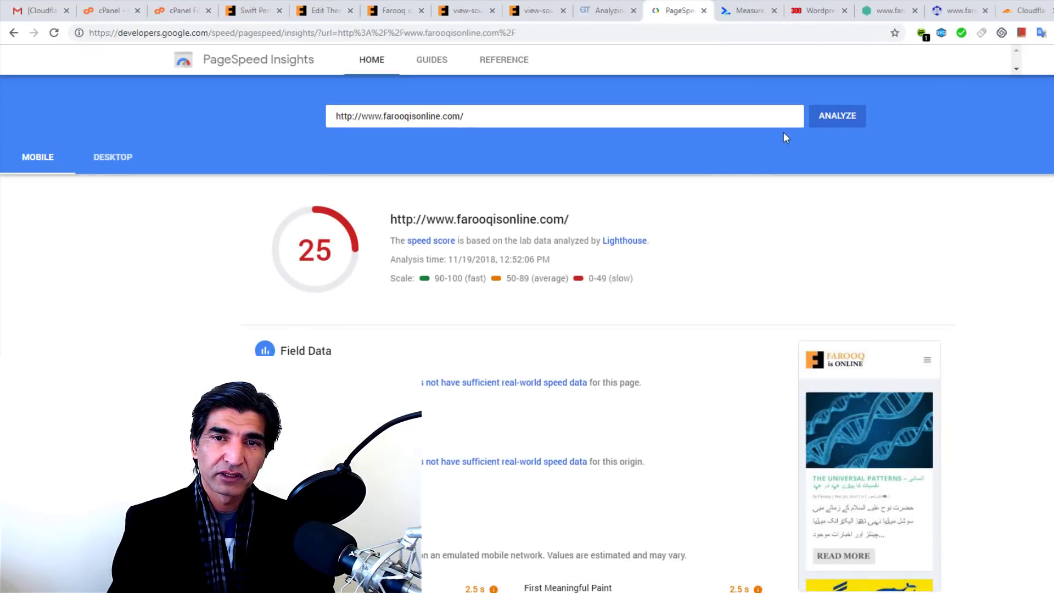
pyautogui.click(845, 116)
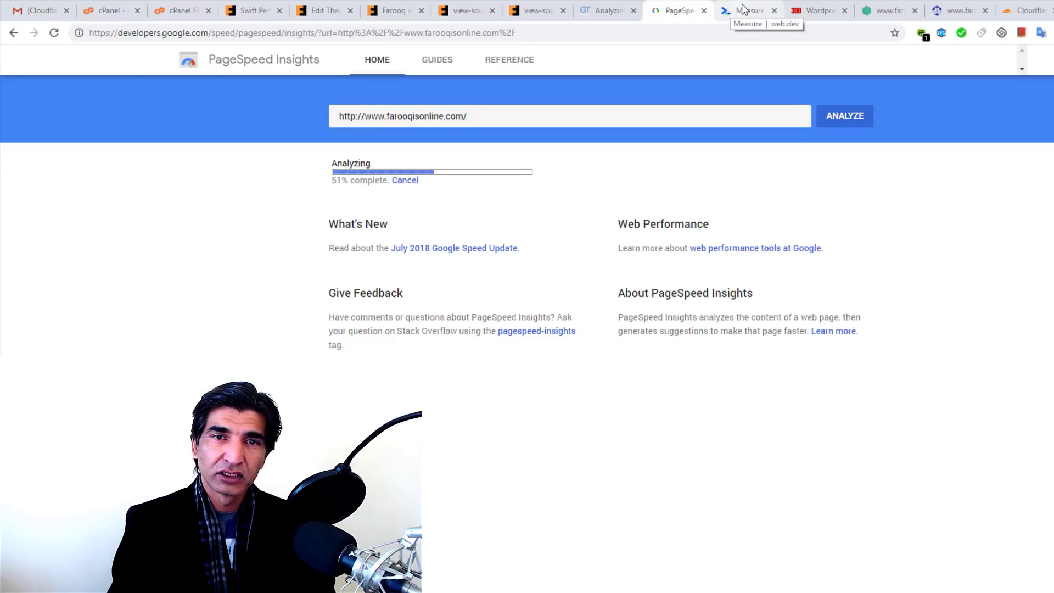
pyautogui.click(745, 11)
pyautogui.click(877, 176)
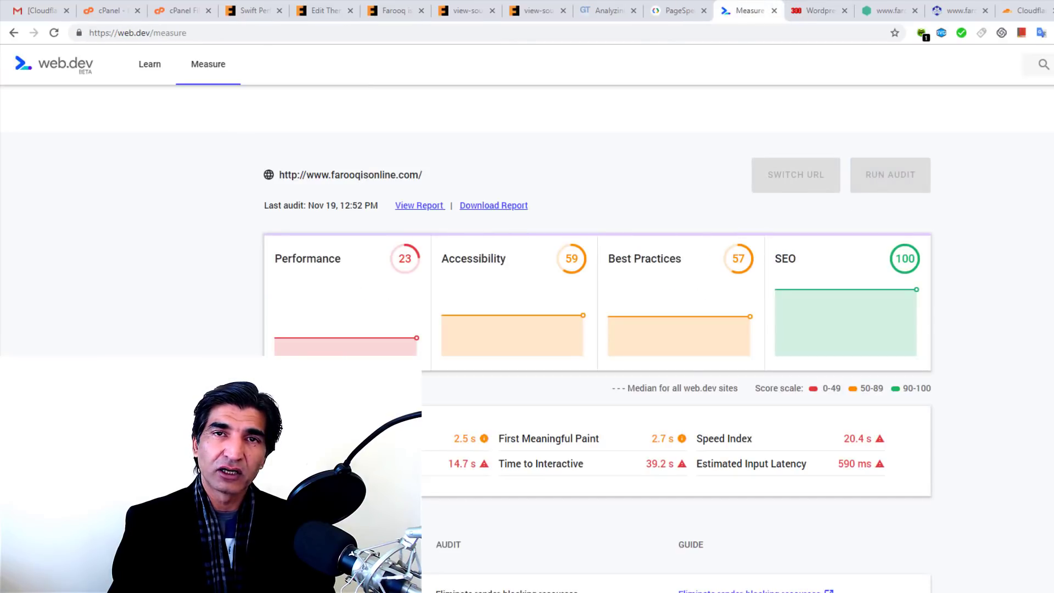
# Step: Check GTmetrix progress and read the new PageSpeed scores: 37 mobile, 61 desktop
pyautogui.click(607, 13)
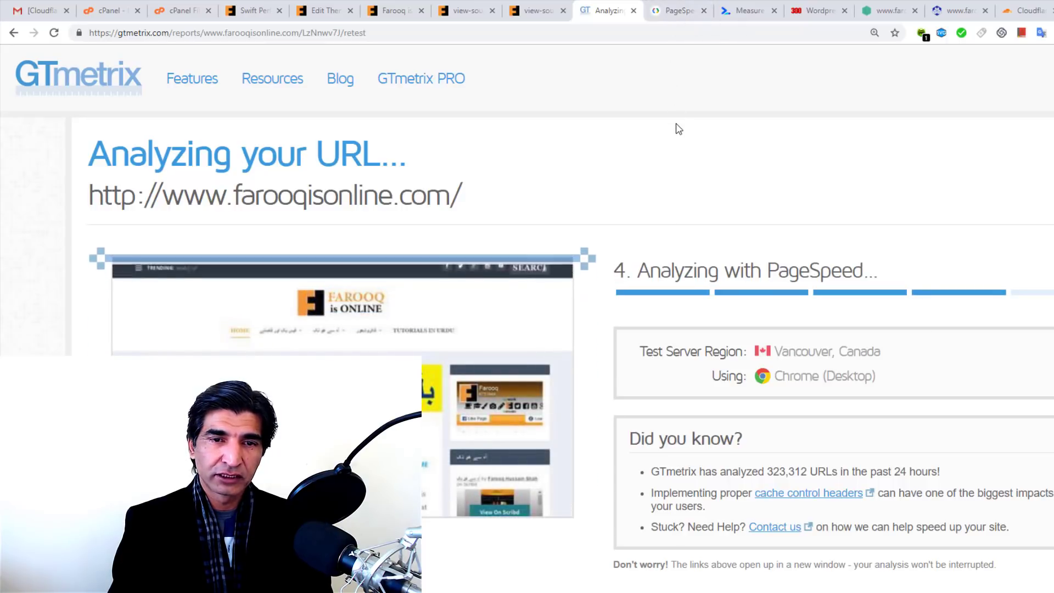
pyautogui.scroll(-3, 678, 129)
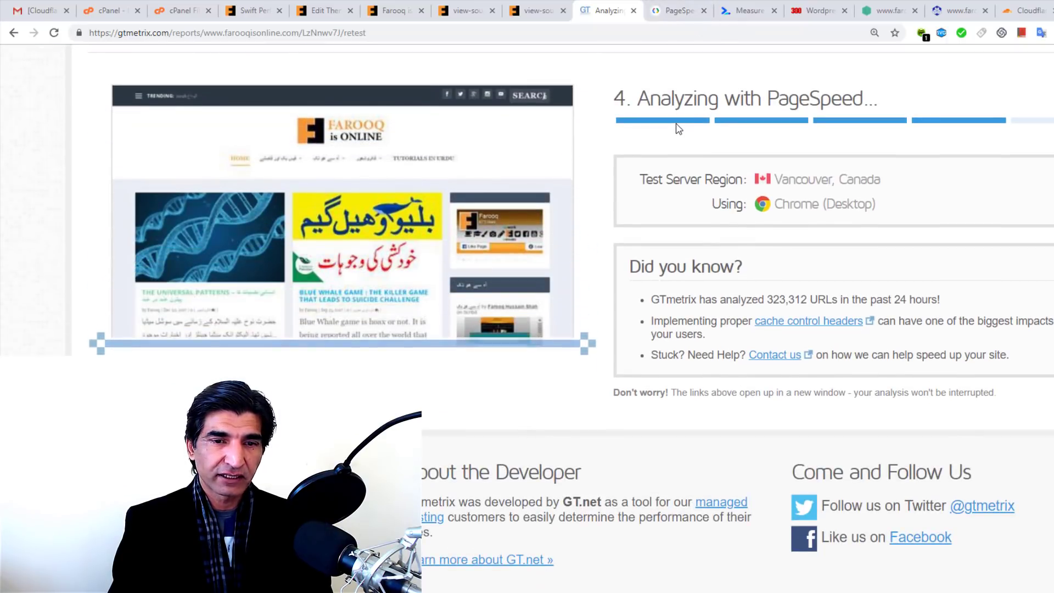
pyautogui.scroll(3, 679, 129)
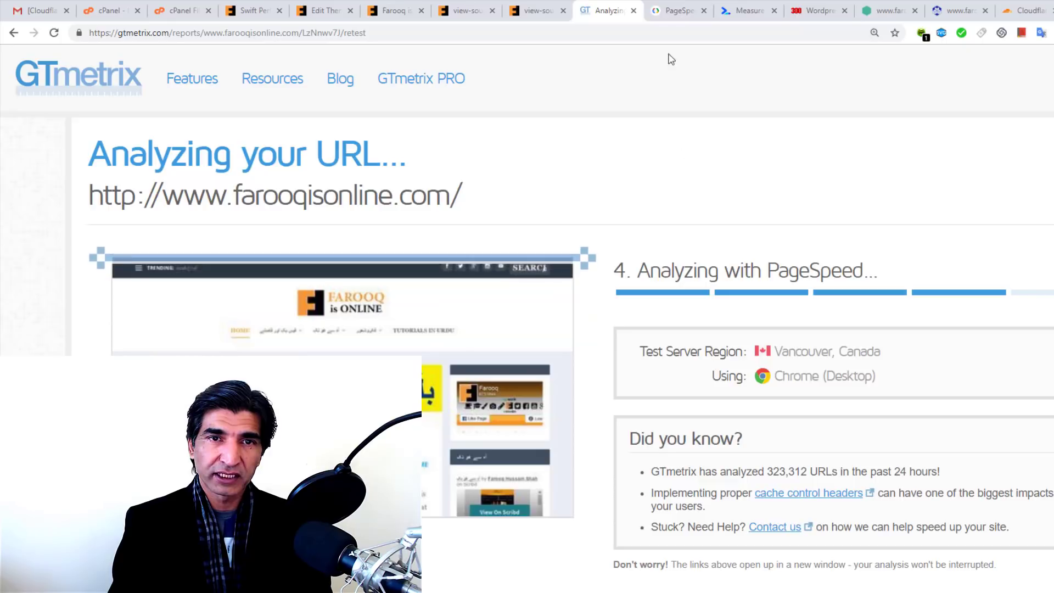
pyautogui.click(668, 8)
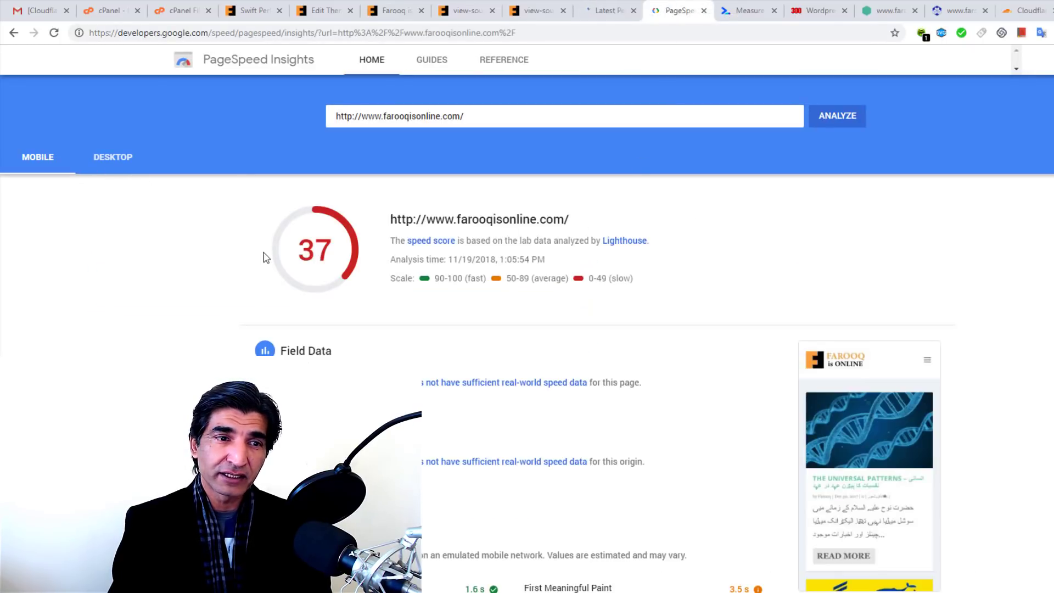
pyautogui.click(104, 158)
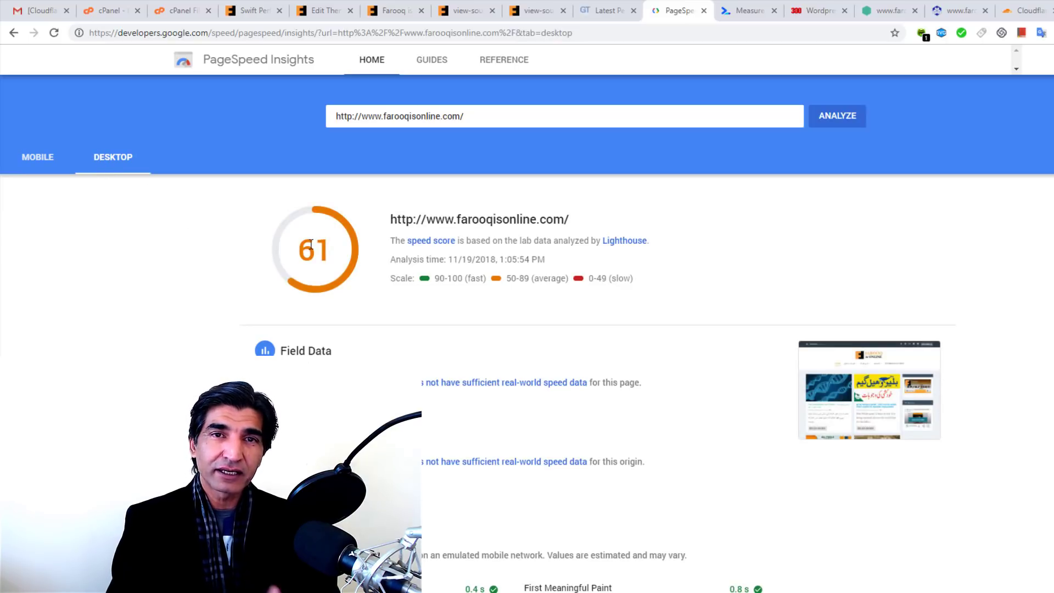
# Step: Review the web.dev score of 41 and GTmetrix grade F (28%), then return to cPanel
pyautogui.click(742, 10)
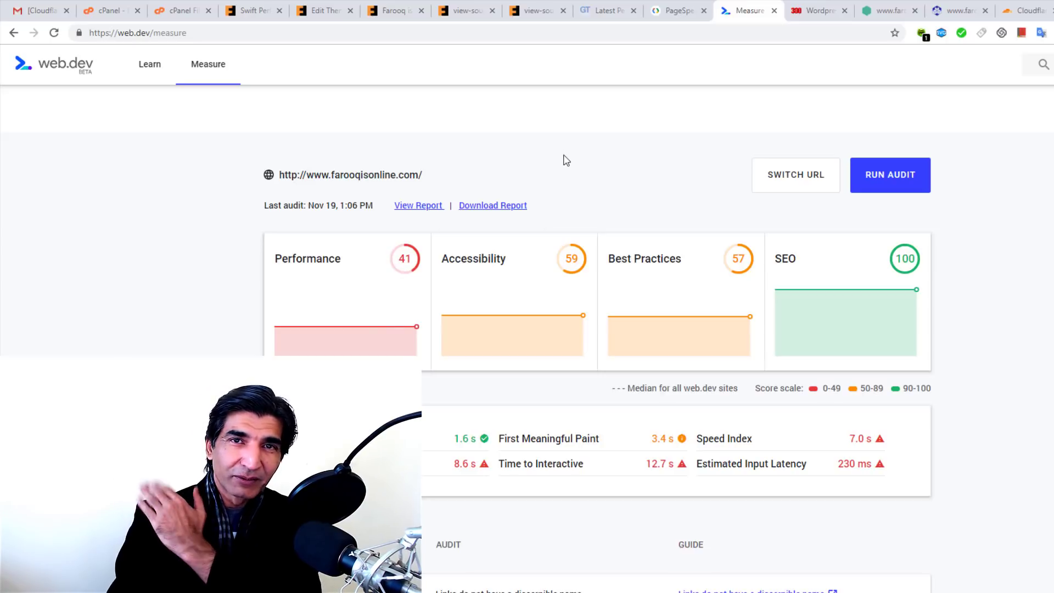
pyautogui.click(671, 6)
pyautogui.click(606, 10)
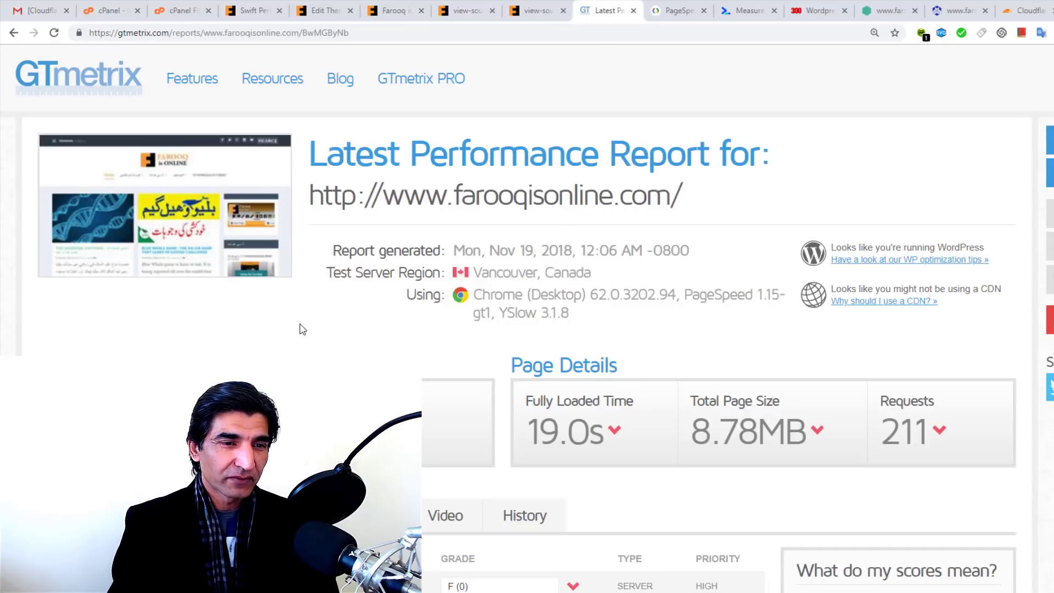
pyautogui.scroll(-3, 327, 296)
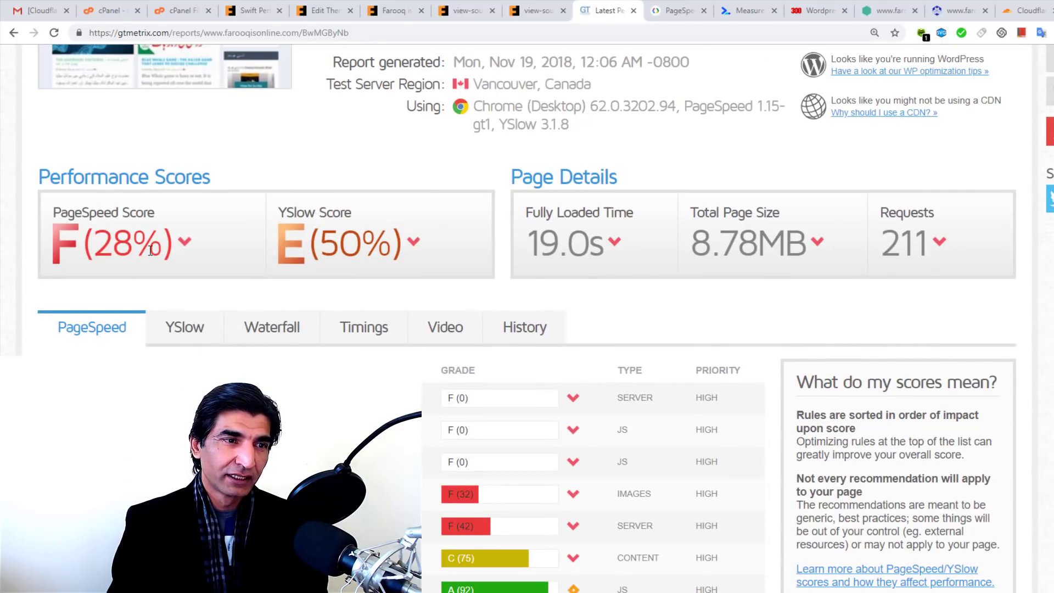
pyautogui.scroll(-2, 151, 250)
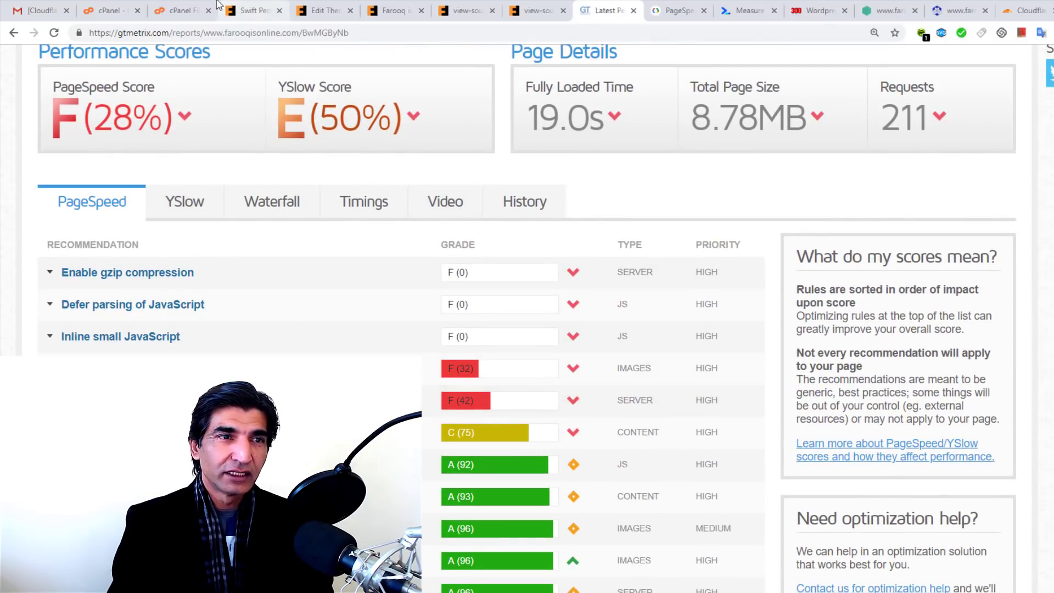
pyautogui.click(126, 5)
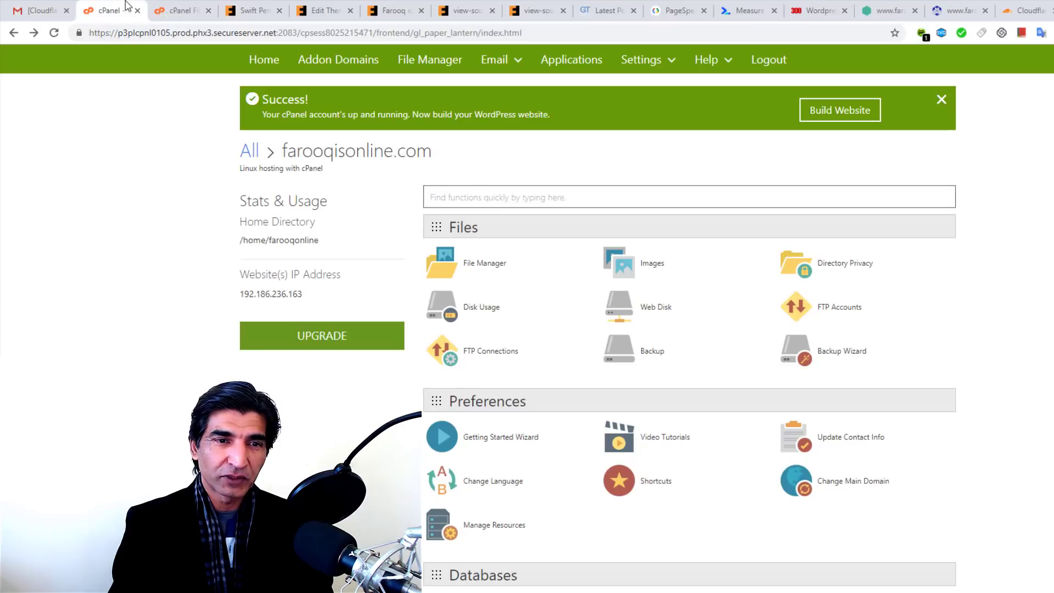
# Step: Open public_html/.htaccess in the cPanel File Manager editor
pyautogui.click(493, 268)
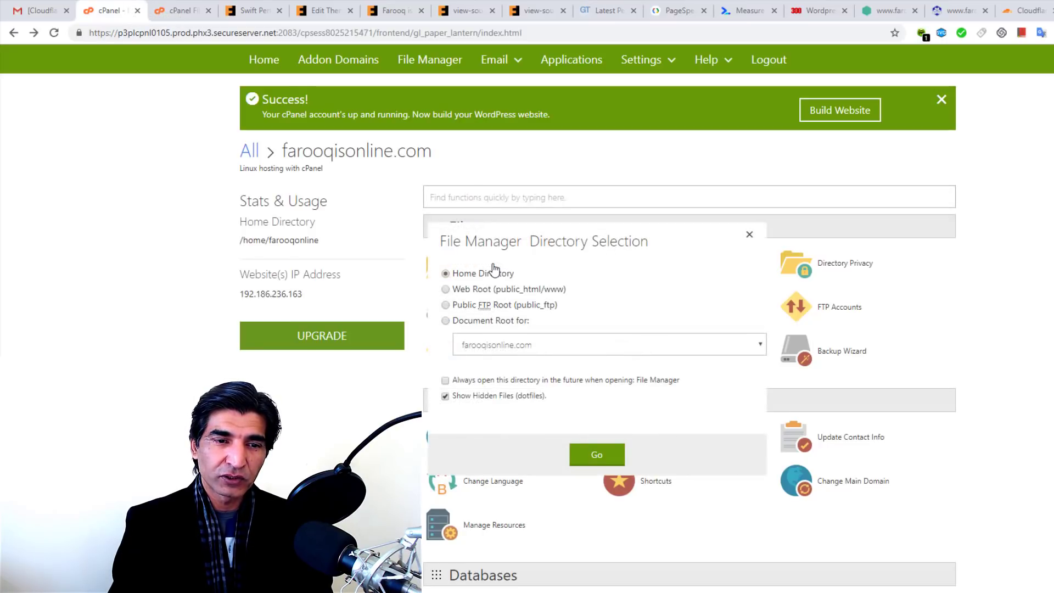
pyautogui.click(601, 457)
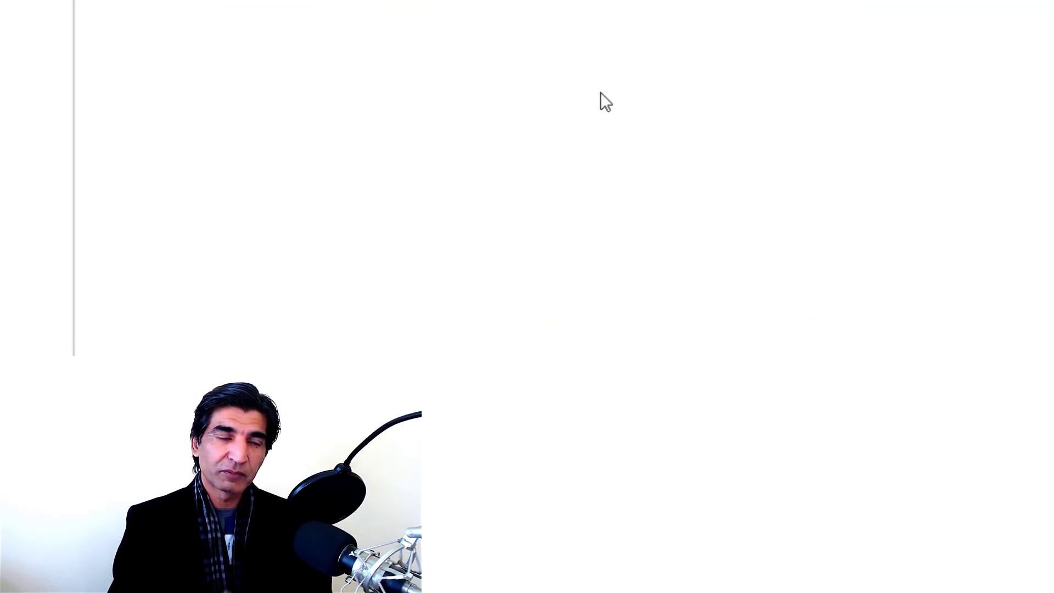
pyautogui.scroll(-1, 424, 230)
pyautogui.scroll(-1, 423, 190)
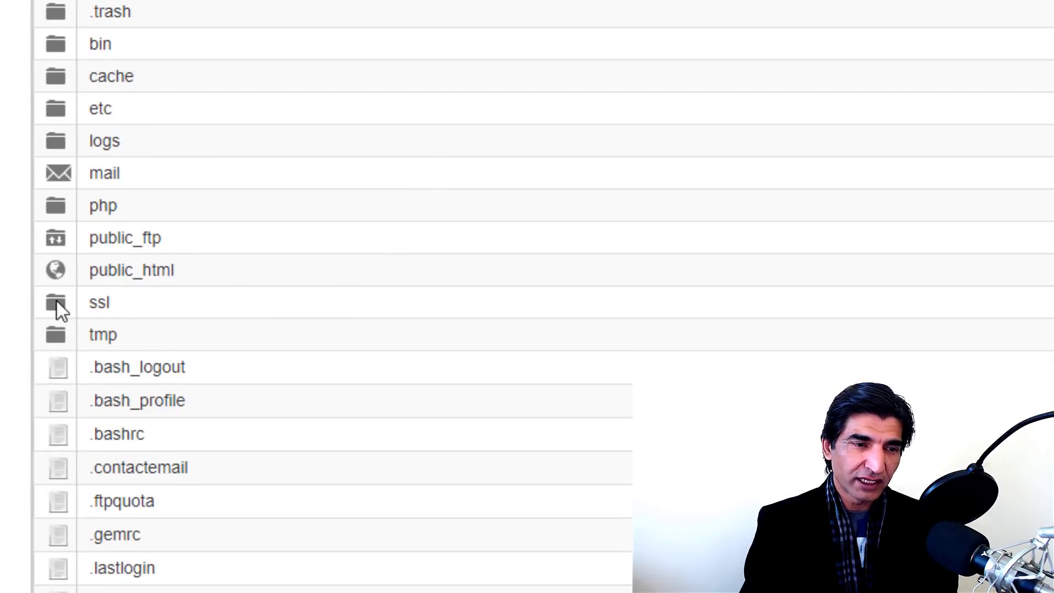
pyautogui.doubleClick(52, 271)
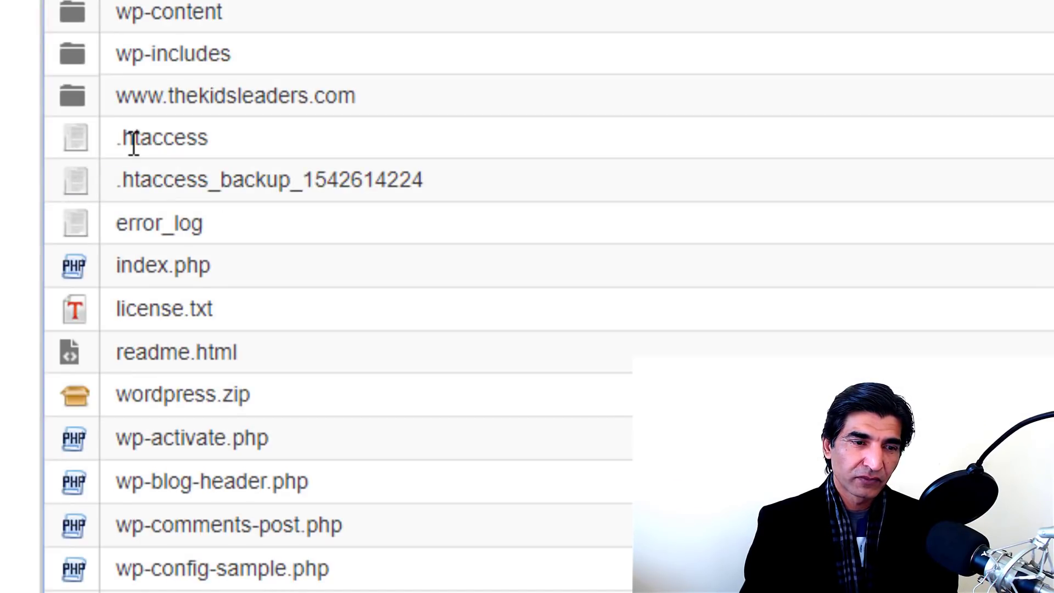
pyautogui.click(82, 141)
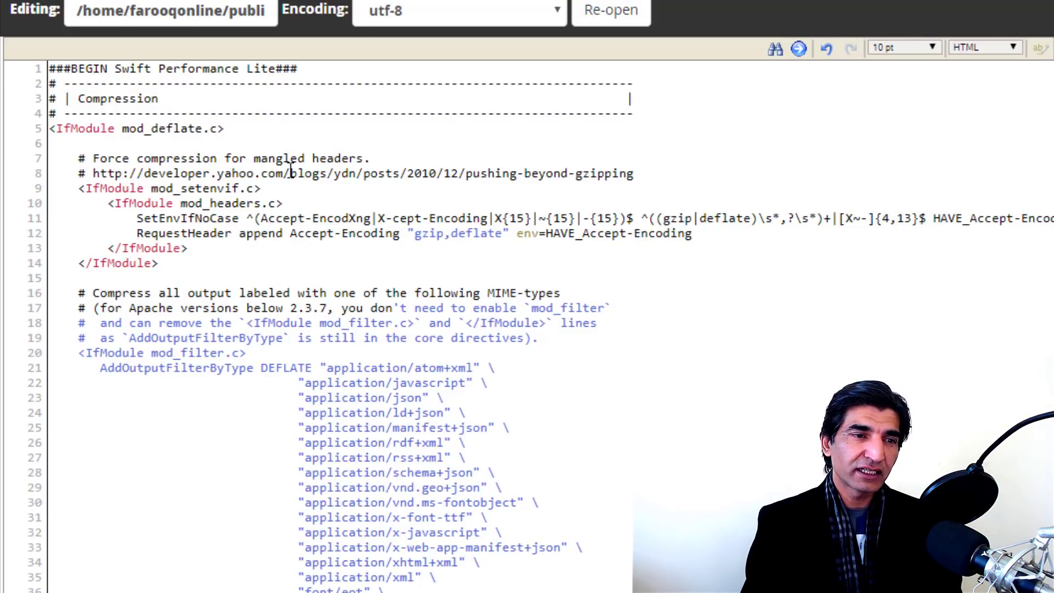
# Step: Undo the DEFLATE paste, delete the GZIP block and blank lines, then save and close
pyautogui.scroll(-4, 288, 164)
pyautogui.scroll(-20, 293, 175)
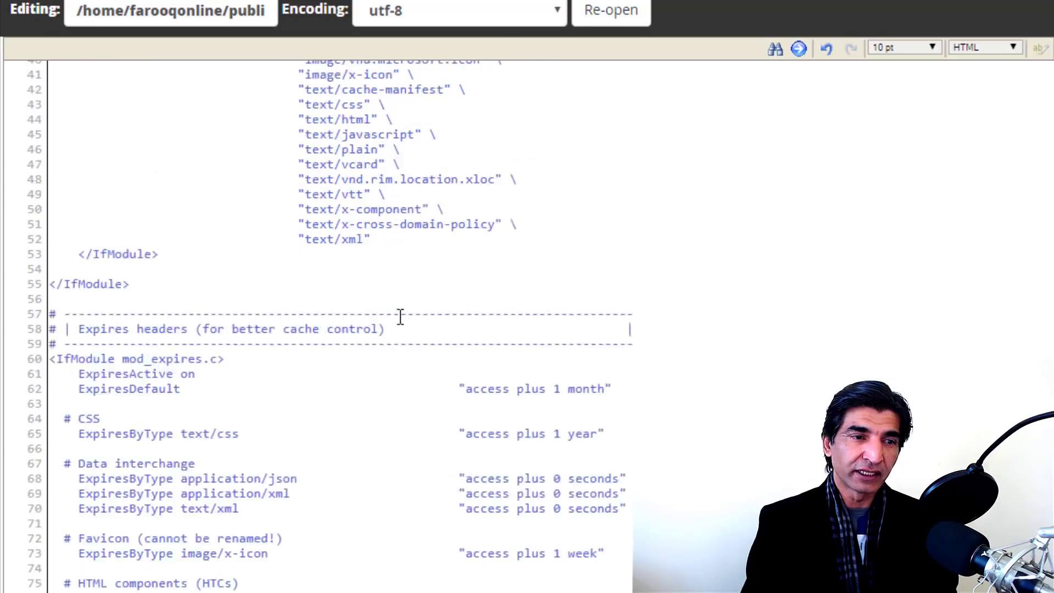
pyautogui.scroll(-13, 485, 378)
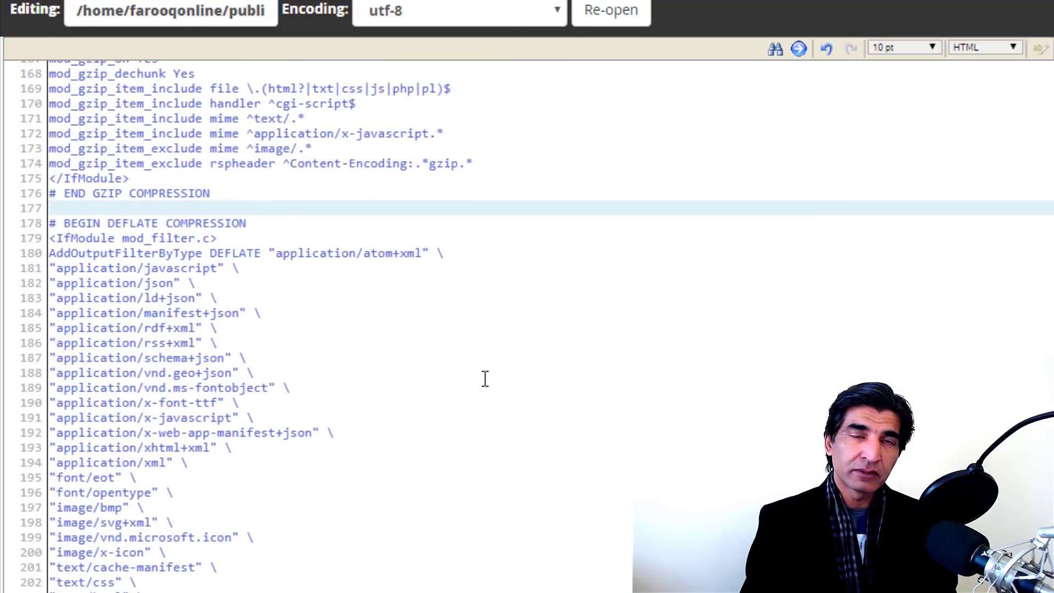
pyautogui.scroll(-1, 485, 378)
pyautogui.hotkey('ctrl', 'z')
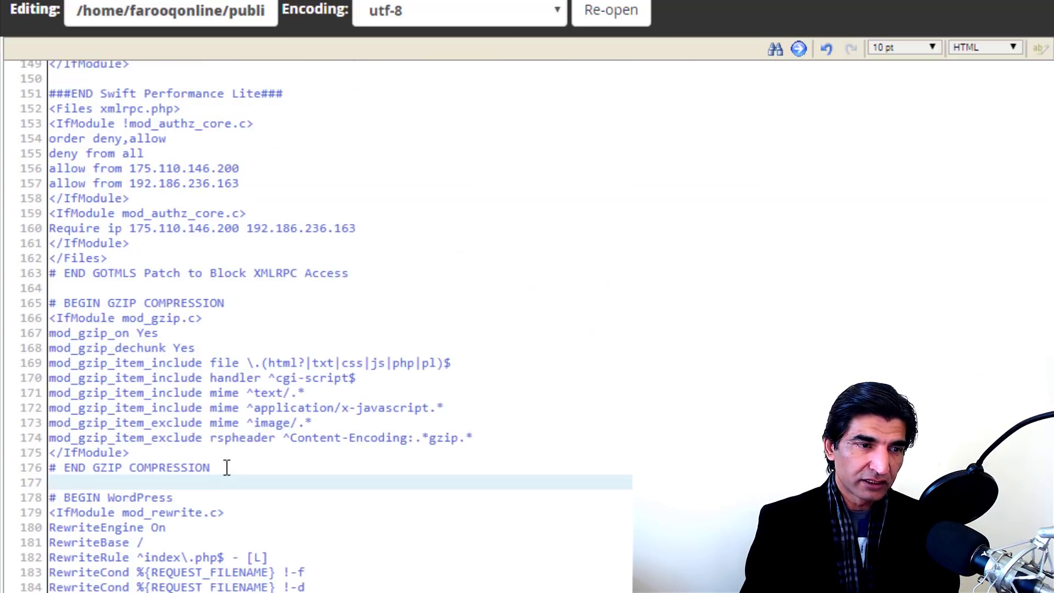
pyautogui.moveTo(227, 468); pyautogui.dragTo(14, 308)
pyautogui.press('Delete')
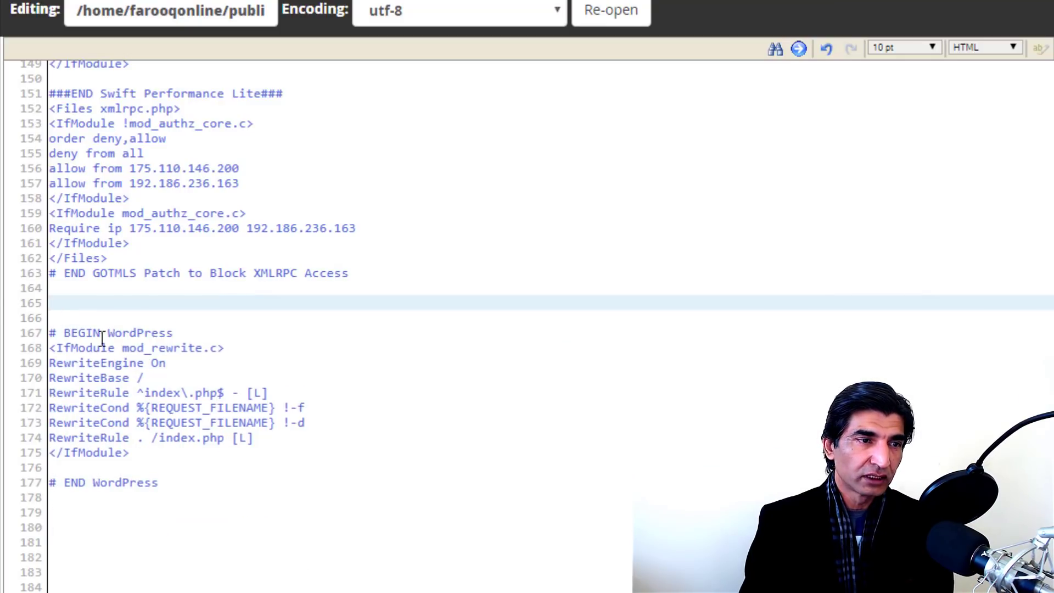
pyautogui.press('Delete')
pyautogui.click(92, 289)
pyautogui.press('BackSpace')
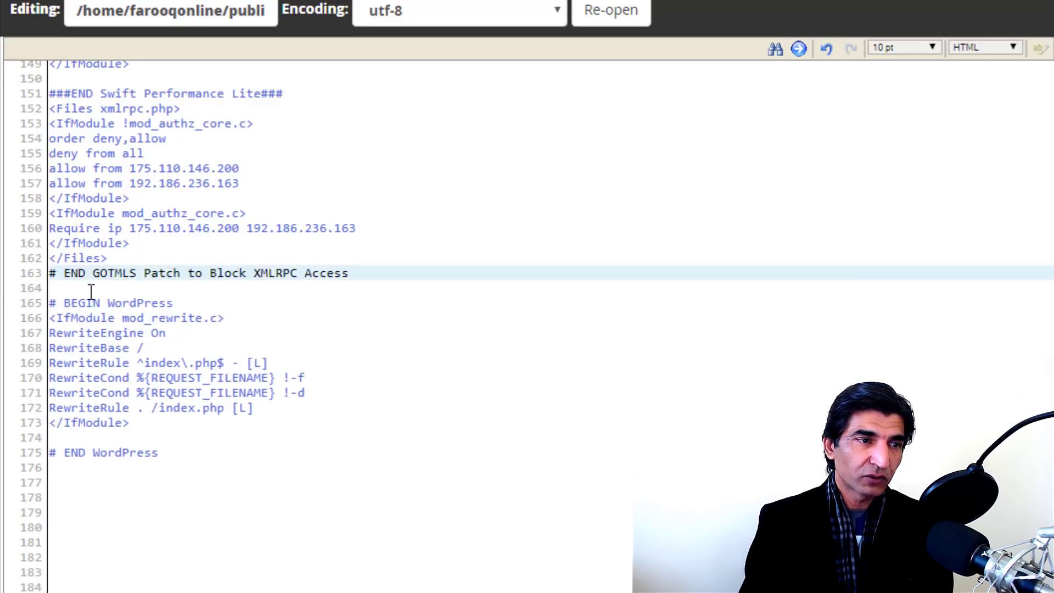
pyautogui.scroll(10, 582, 430)
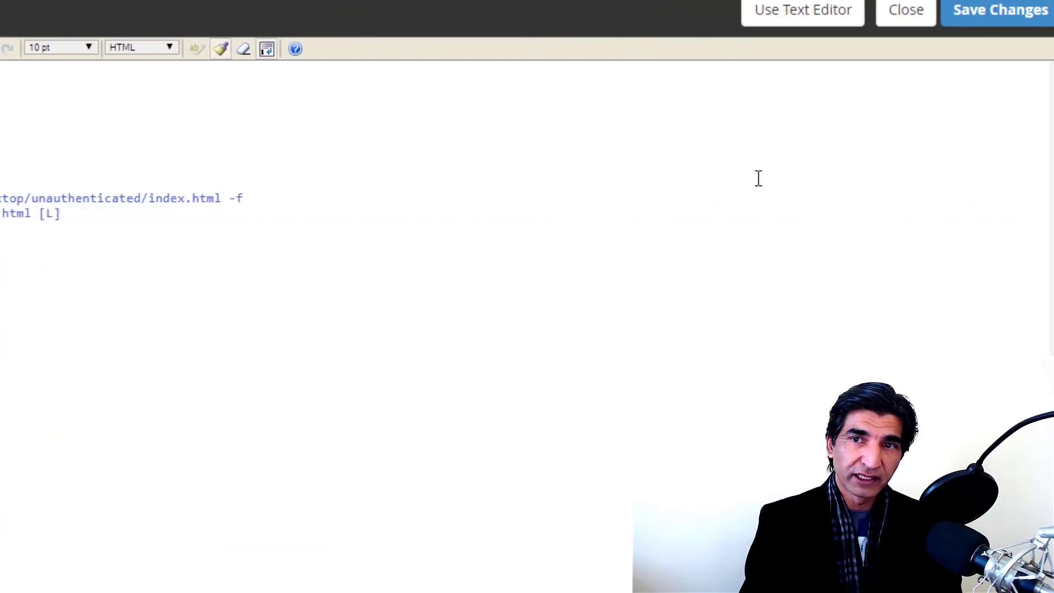
pyautogui.click(994, 16)
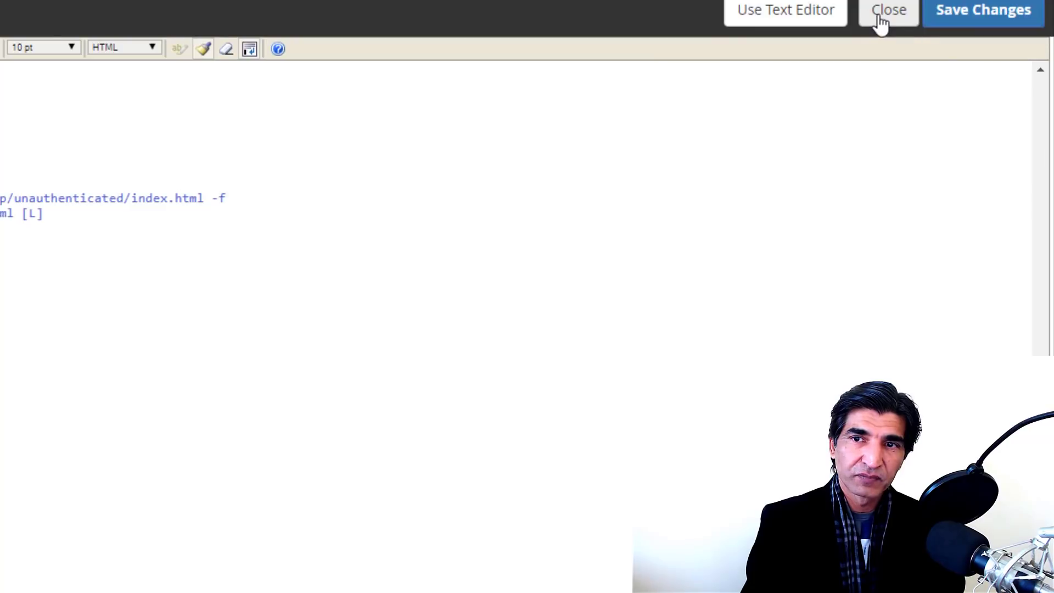
pyautogui.click(881, 16)
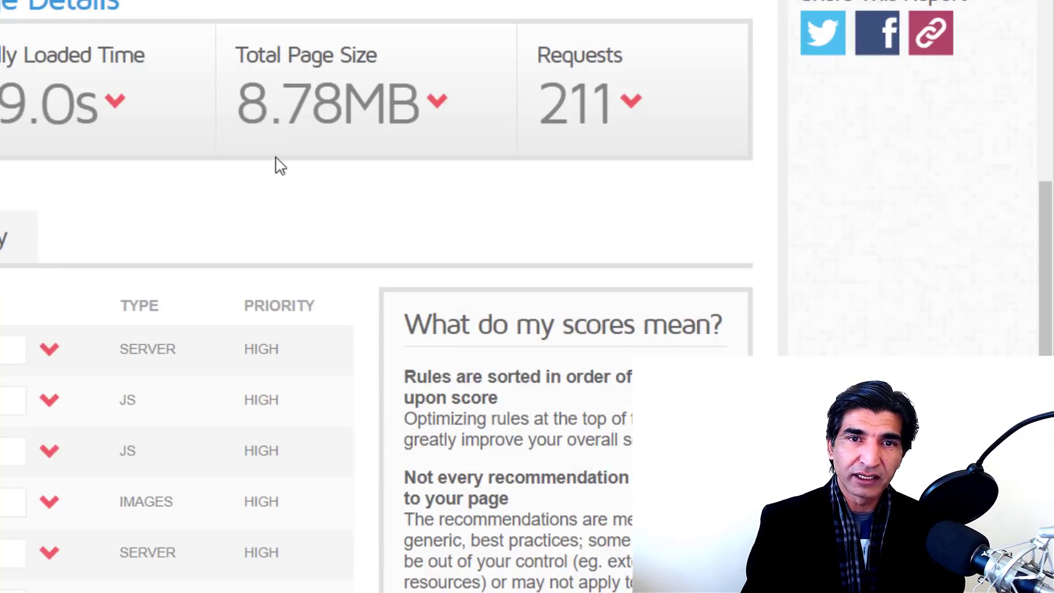
# Step: Scroll up the GTmetrix report, then rerun PageSpeed Insights and a fresh web.dev audit
pyautogui.scroll(8, 275, 156)
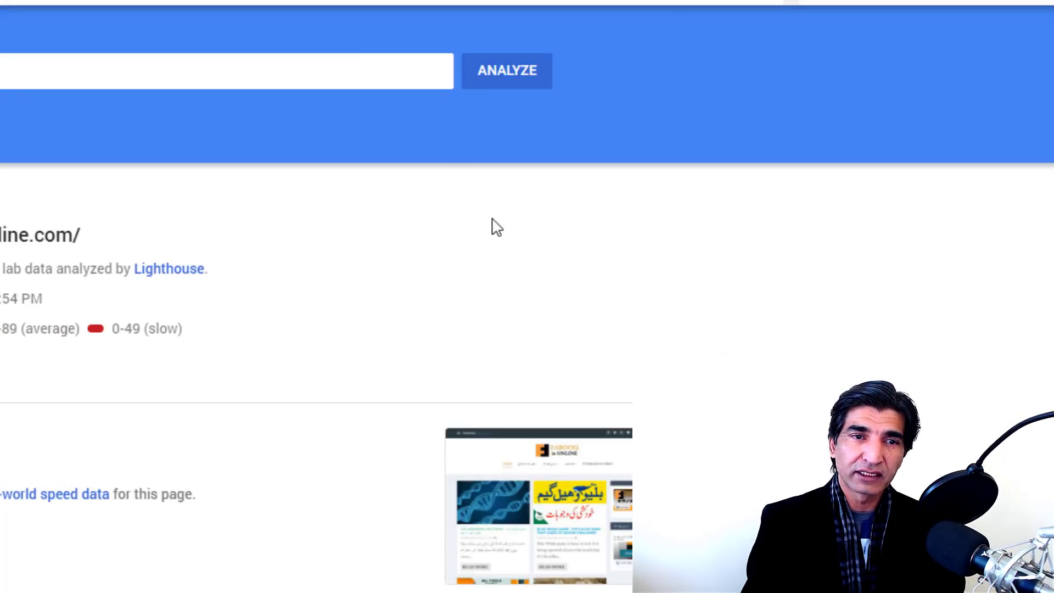
pyautogui.click(505, 82)
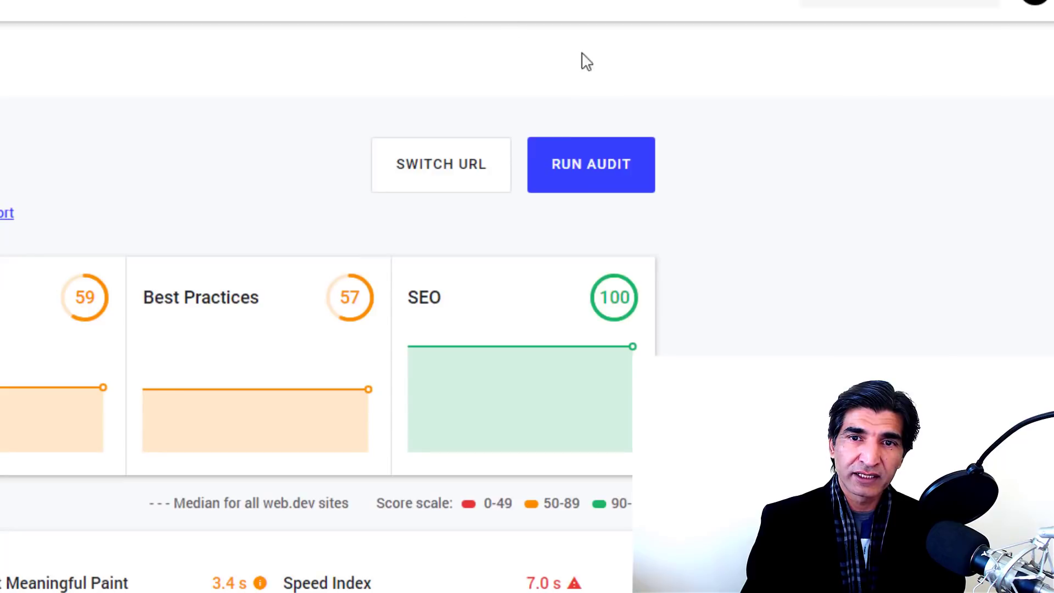
pyautogui.click(581, 162)
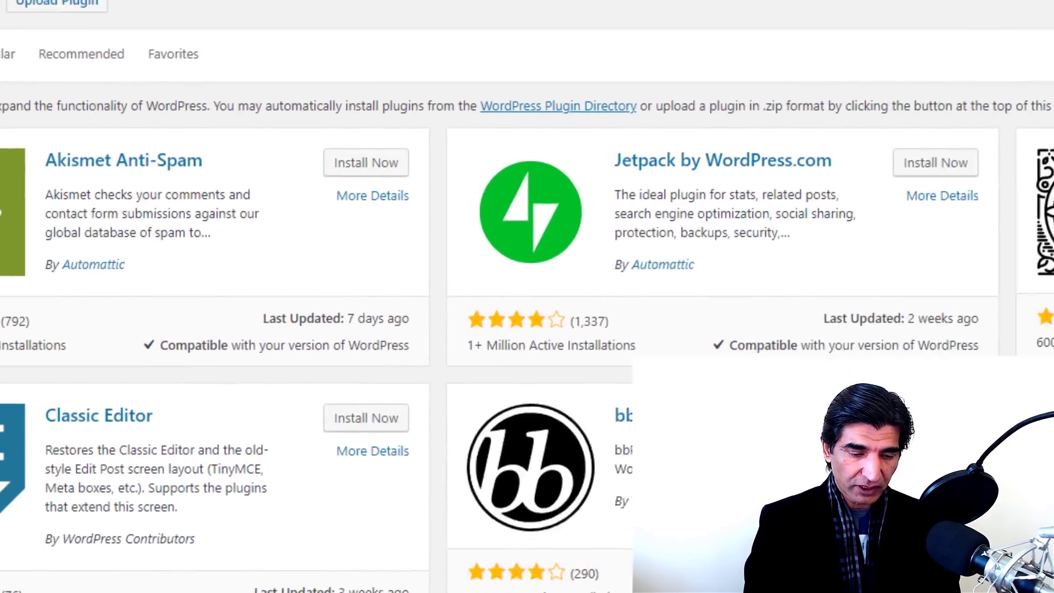
# Step: Search plugins for 'short pixel', install ShortPixel Image Optimizer and activate it
pyautogui.click(820, 105)
pyautogui.write('short pixel')
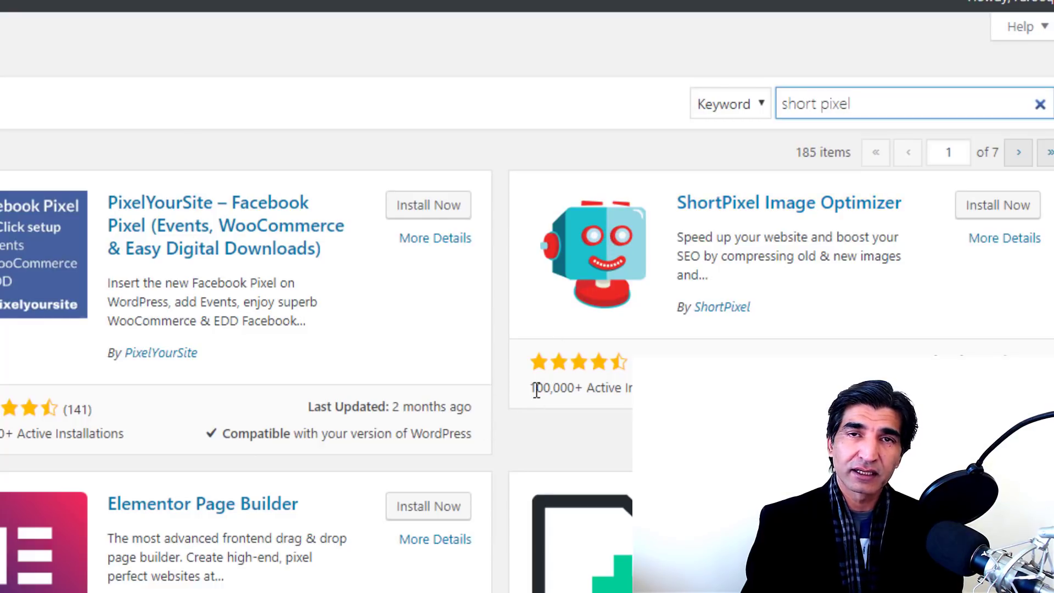
pyautogui.click(997, 205)
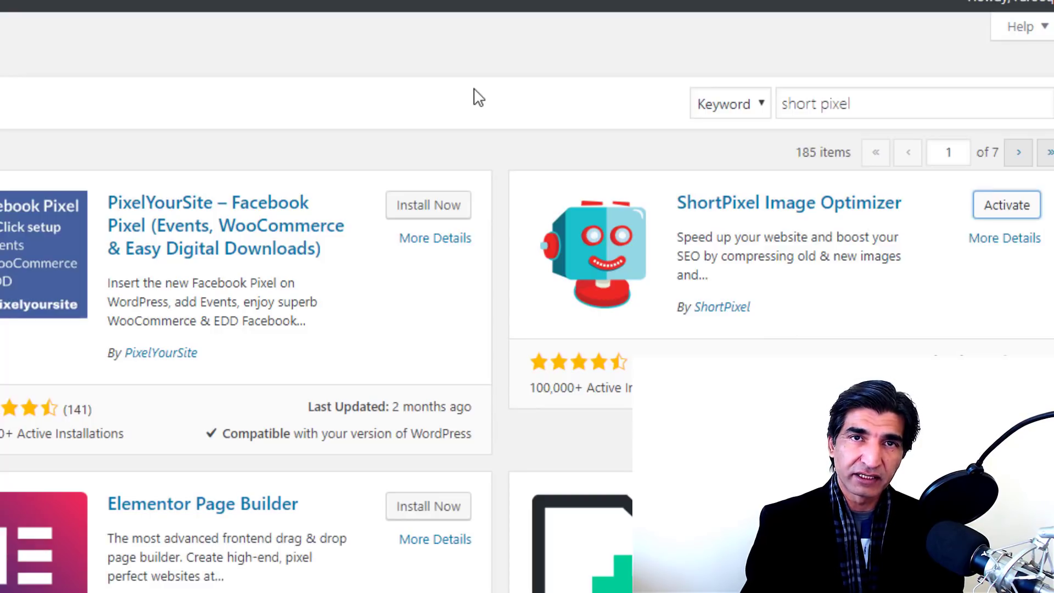
pyautogui.click(996, 211)
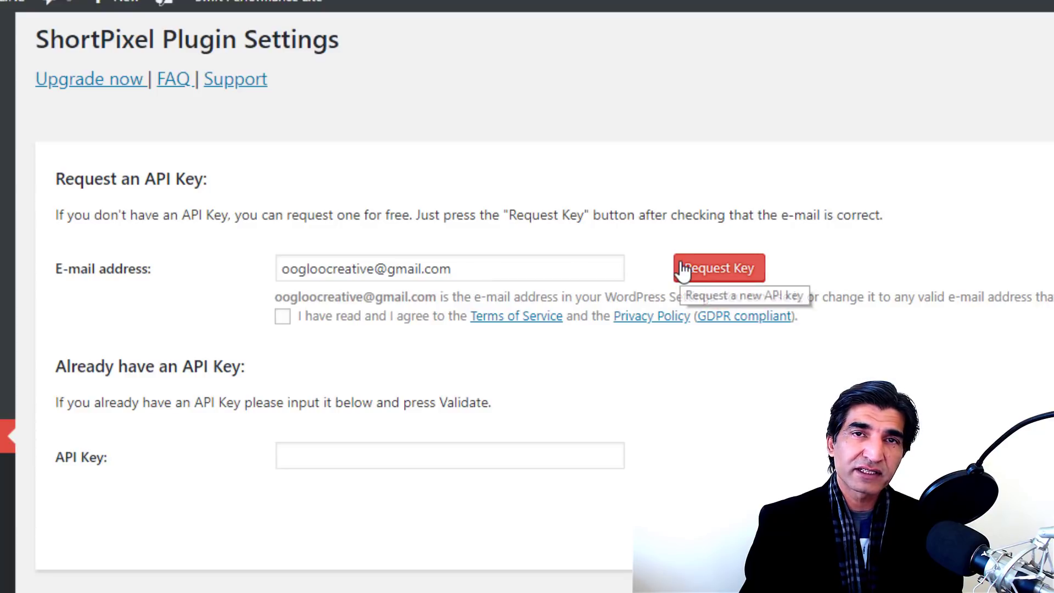
# Step: Accept the terms, request a free key, sign up on ShortPixel, and select the e-mailed API key
pyautogui.click(281, 321)
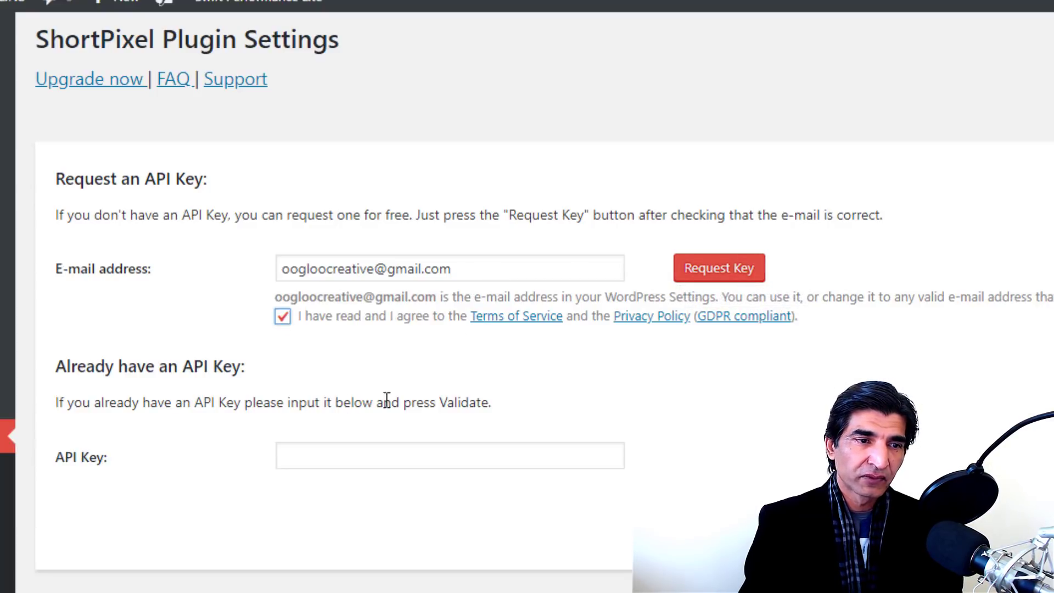
pyautogui.click(729, 274)
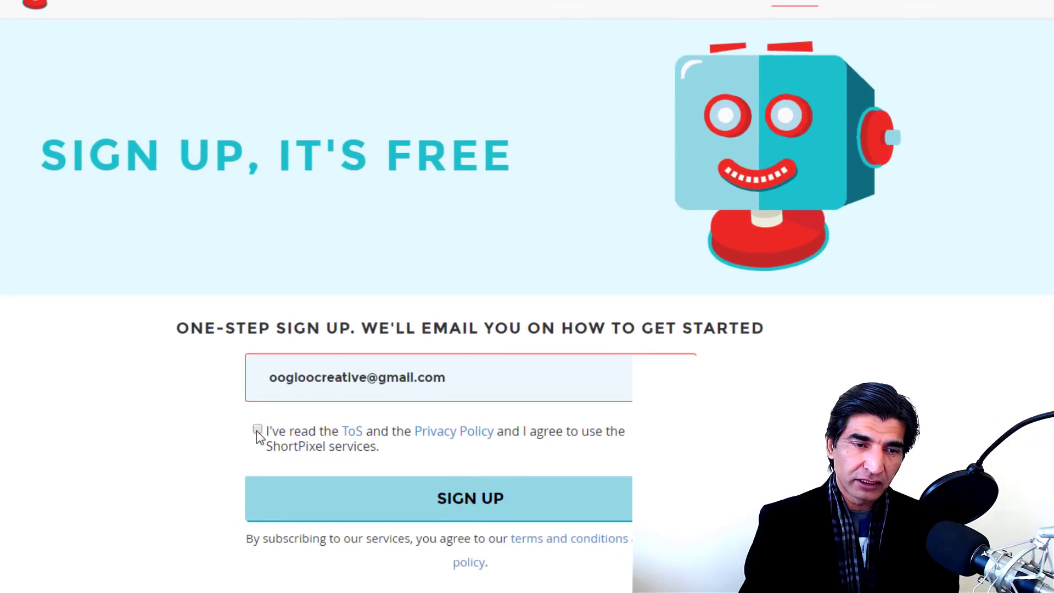
pyautogui.click(537, 577)
pyautogui.click(459, 505)
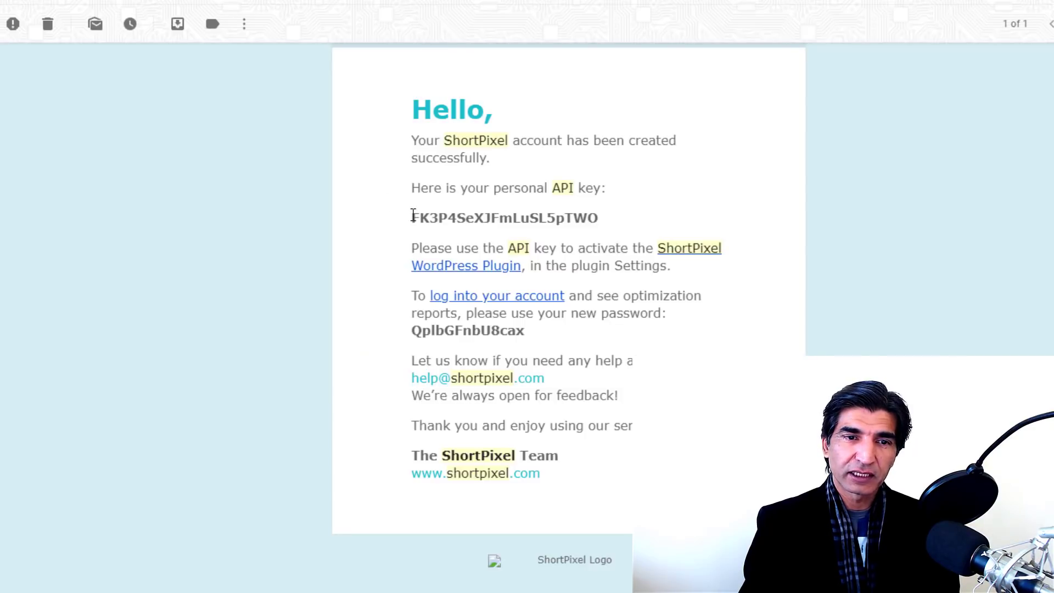
pyautogui.moveTo(413, 215); pyautogui.dragTo(608, 217)
pyautogui.hotkey('ctrl', 'c')
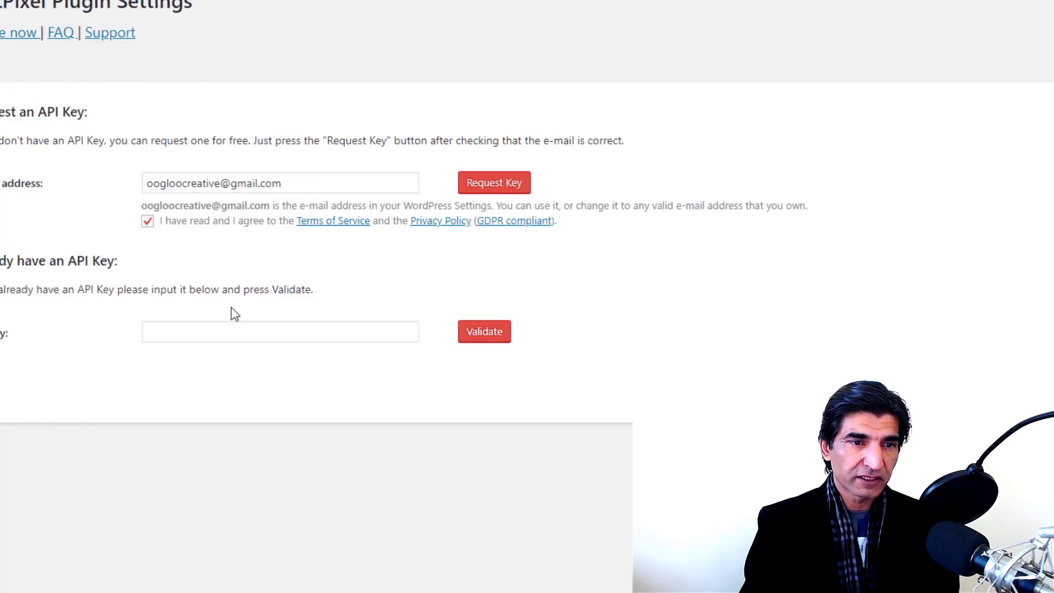
# Step: Paste the API key, validate it, and review the General tab's Lossy compression settings
pyautogui.click(65, 335)
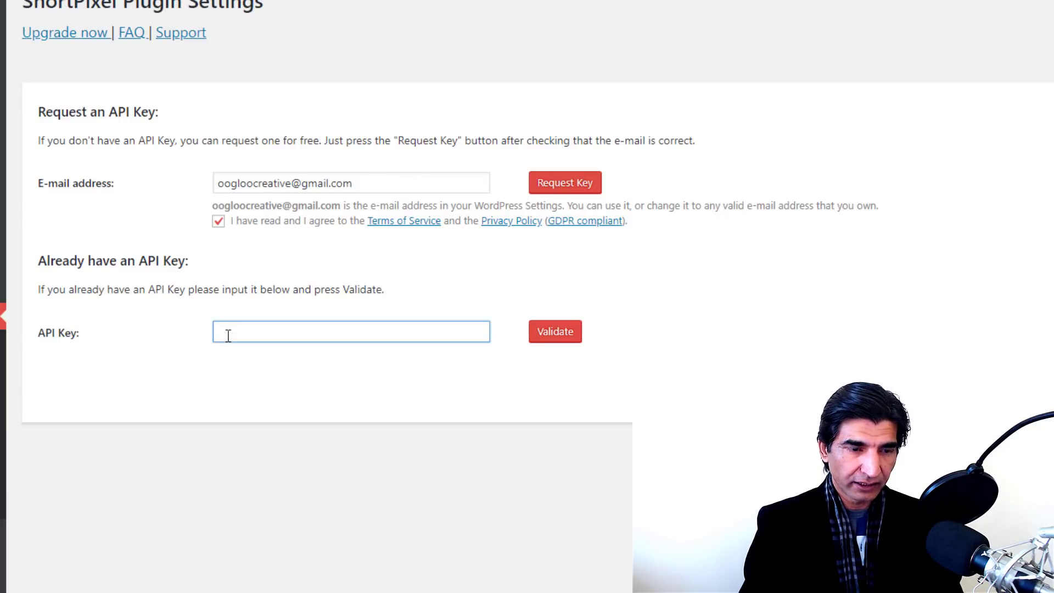
pyautogui.hotkey('ctrl', 'v')
pyautogui.click(563, 334)
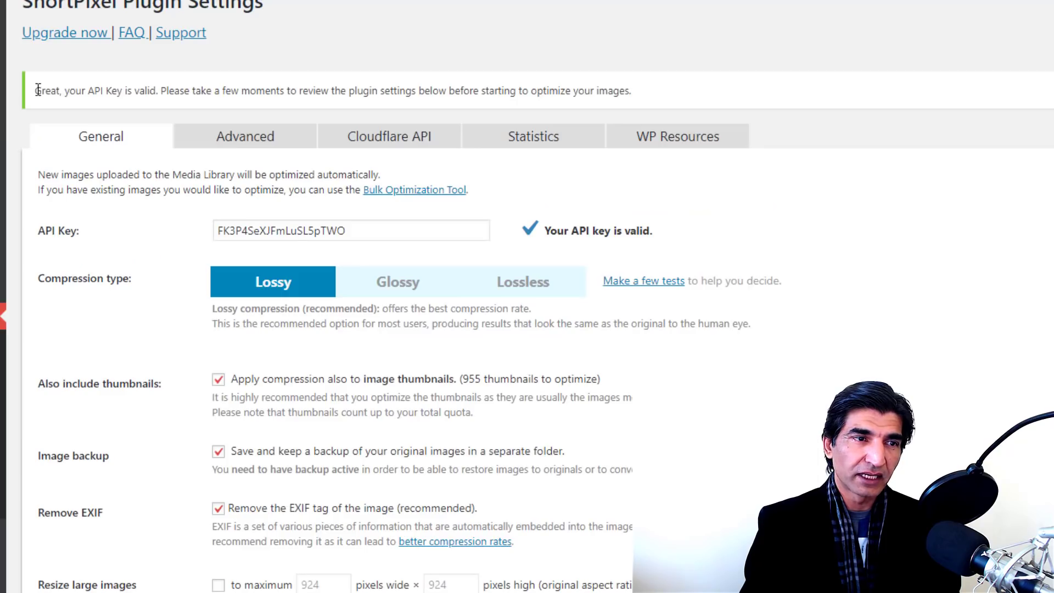
pyautogui.moveTo(37, 89); pyautogui.dragTo(222, 88)
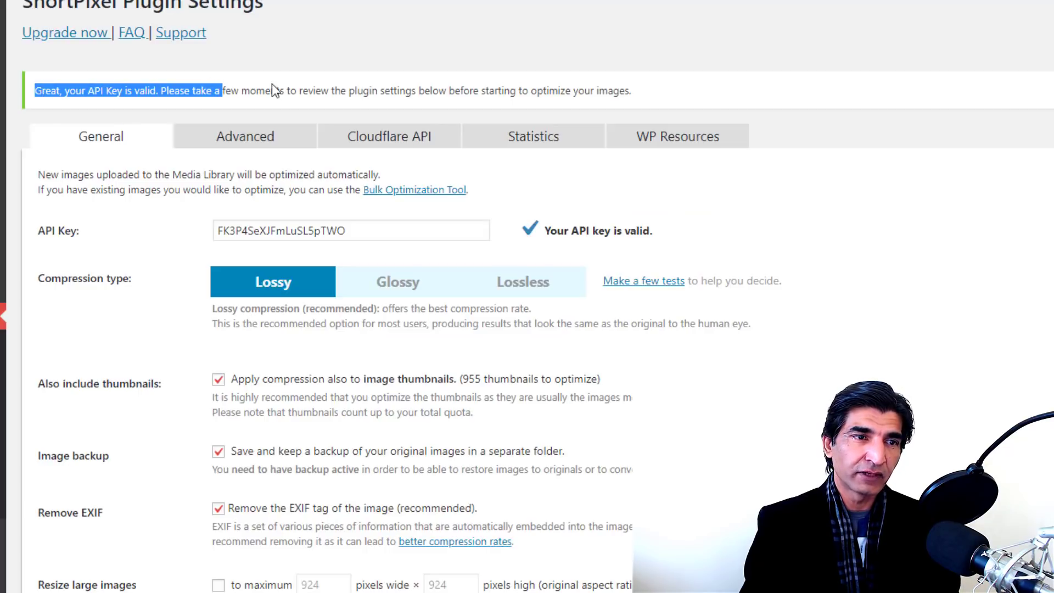
pyautogui.click(273, 88)
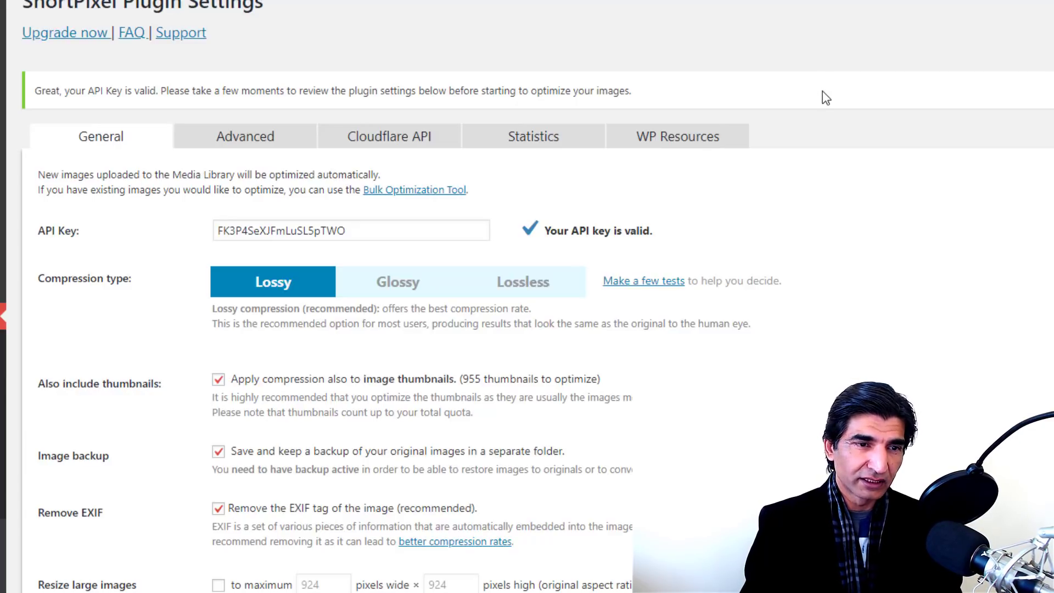
pyautogui.scroll(-3, 825, 97)
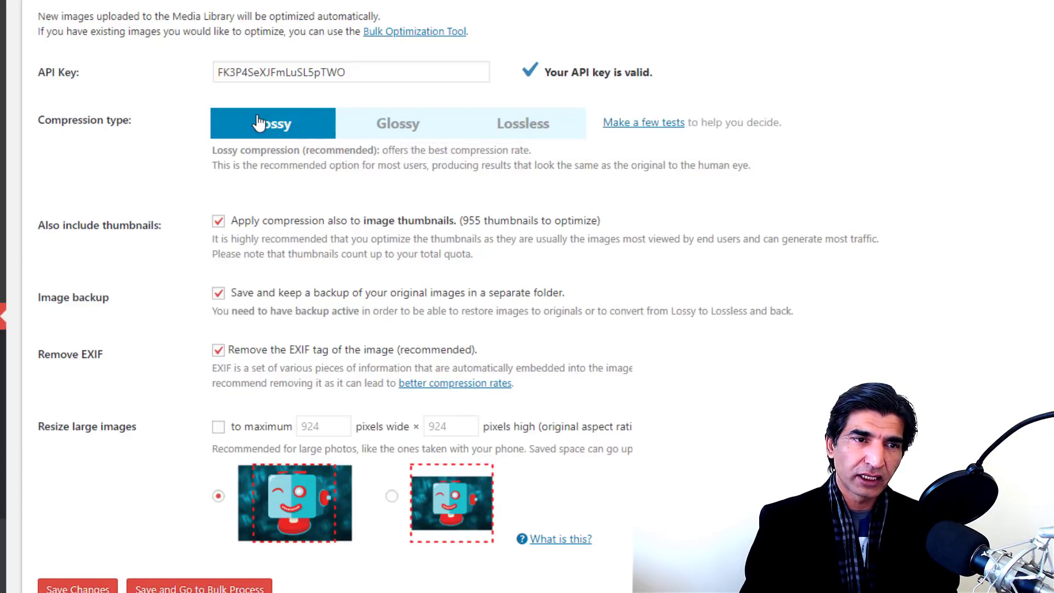
pyautogui.scroll(-2, 275, 205)
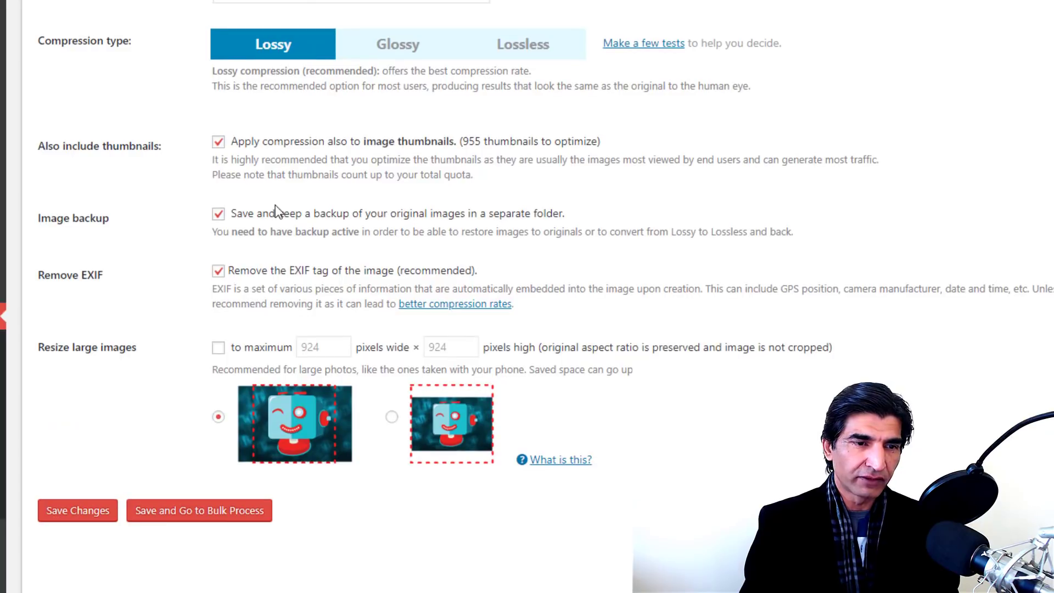
pyautogui.scroll(4, 271, 214)
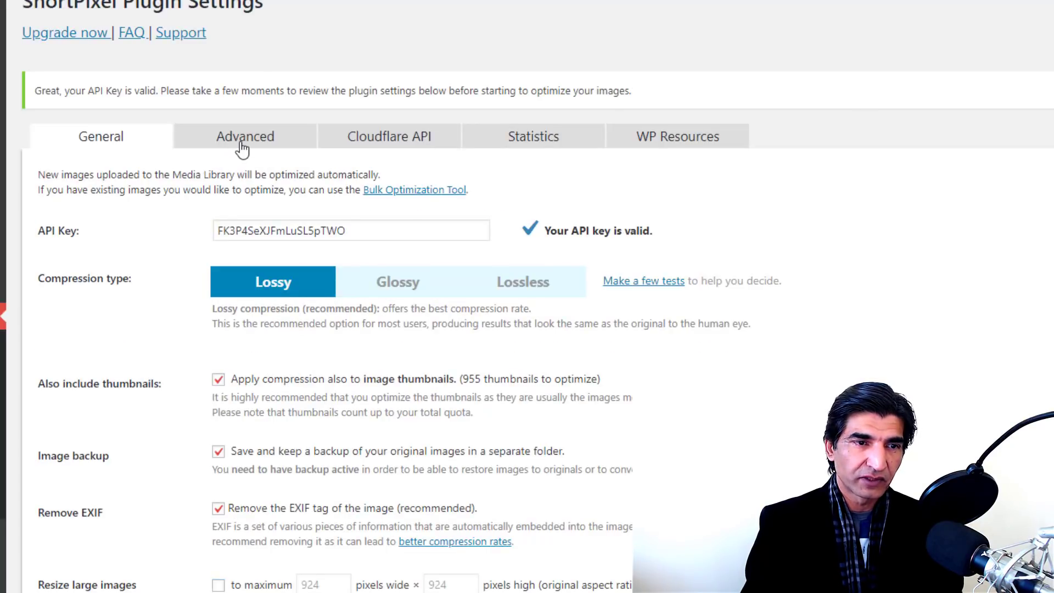
# Step: In ShortPixel's advanced settings, enable PNG-to-JPEG conversion and creation of WebP versions
pyautogui.click(242, 147)
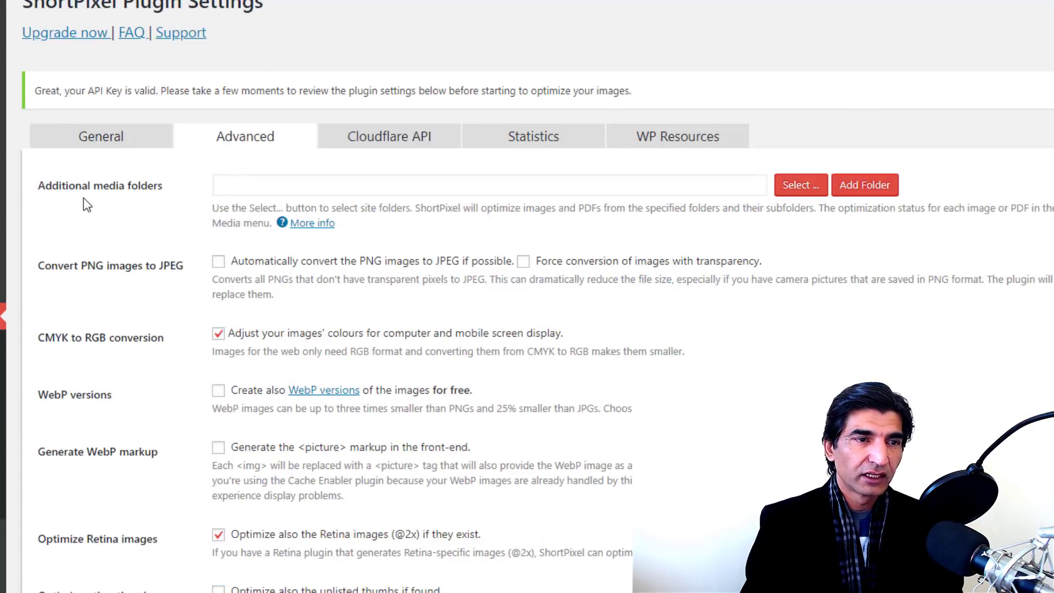
pyautogui.click(217, 263)
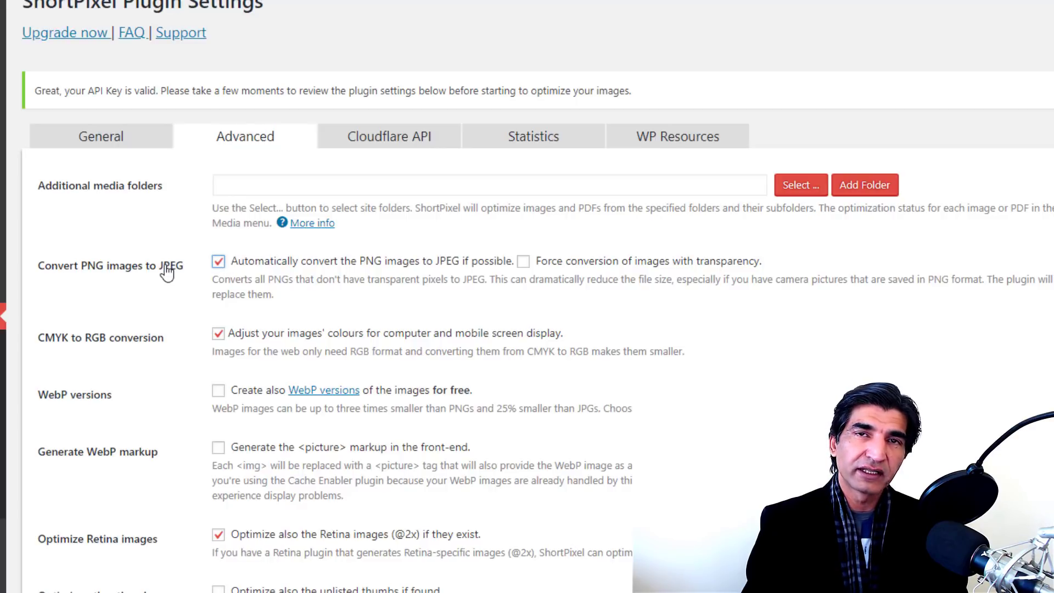
pyautogui.scroll(-4, 166, 270)
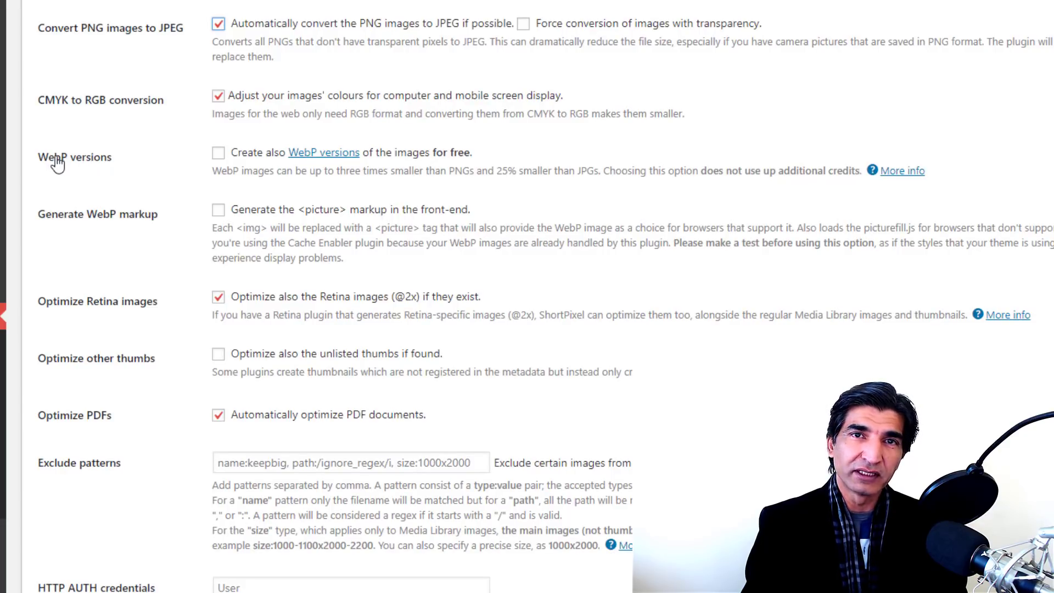
pyautogui.click(218, 153)
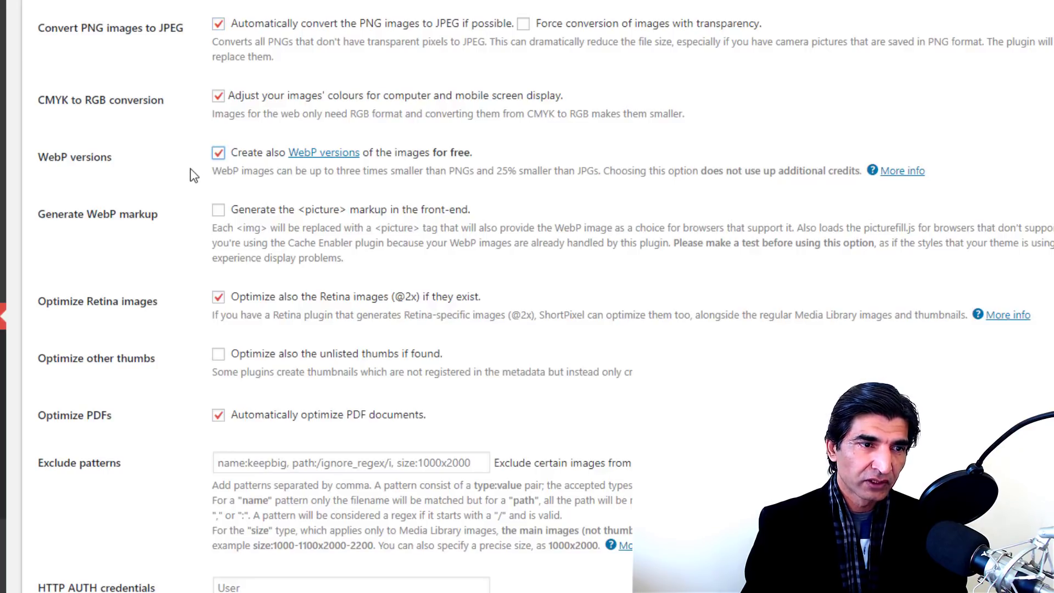
pyautogui.scroll(-1, 190, 171)
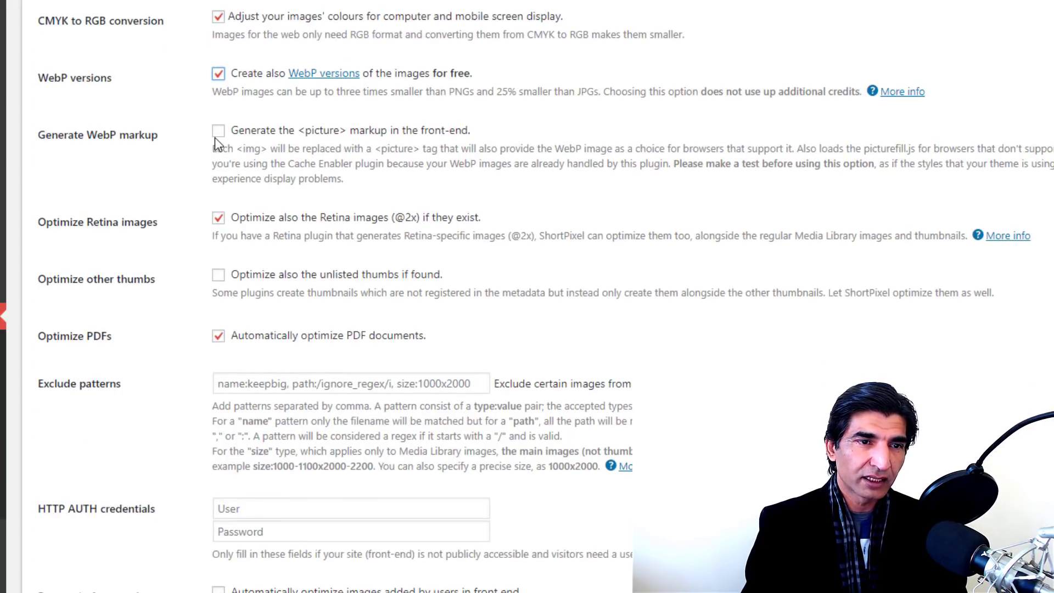
# Step: Enable WebP picture markup, unlisted-thumbs optimization and front-end image processing
pyautogui.click(217, 134)
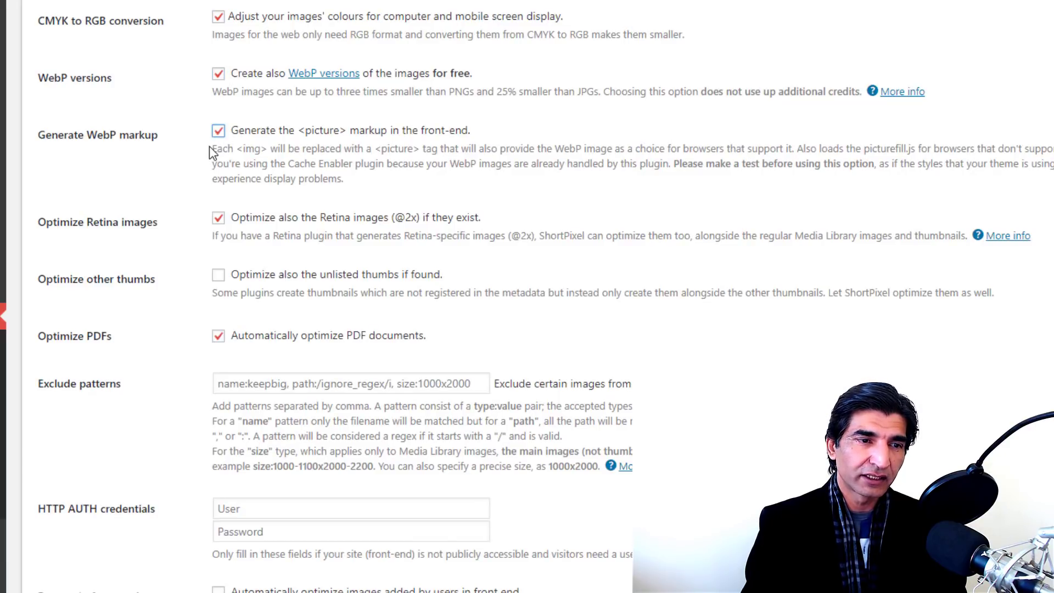
pyautogui.scroll(-1, 209, 146)
pyautogui.scroll(-1, 208, 161)
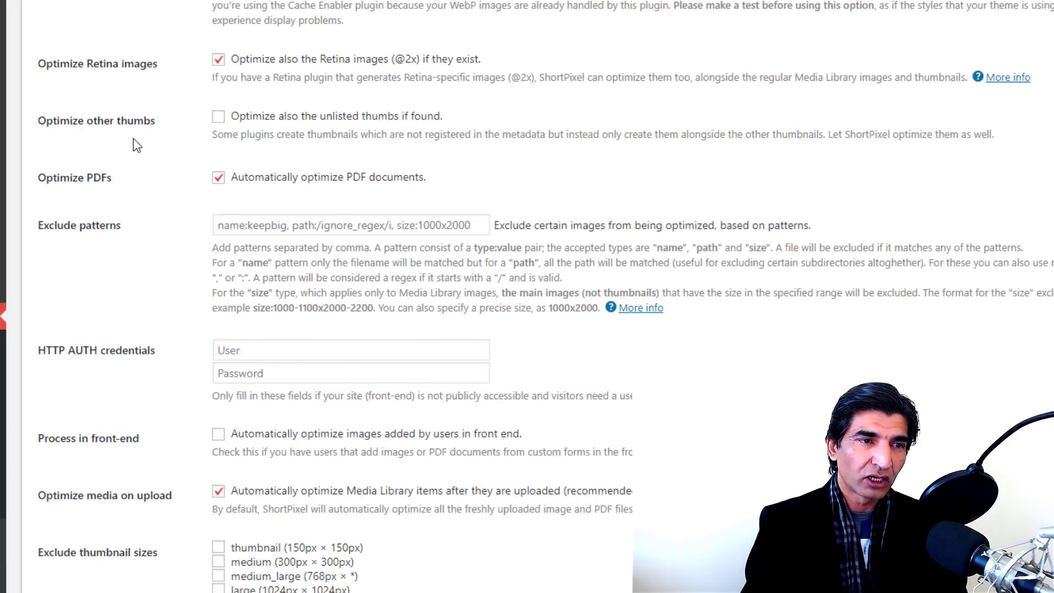
pyautogui.click(222, 123)
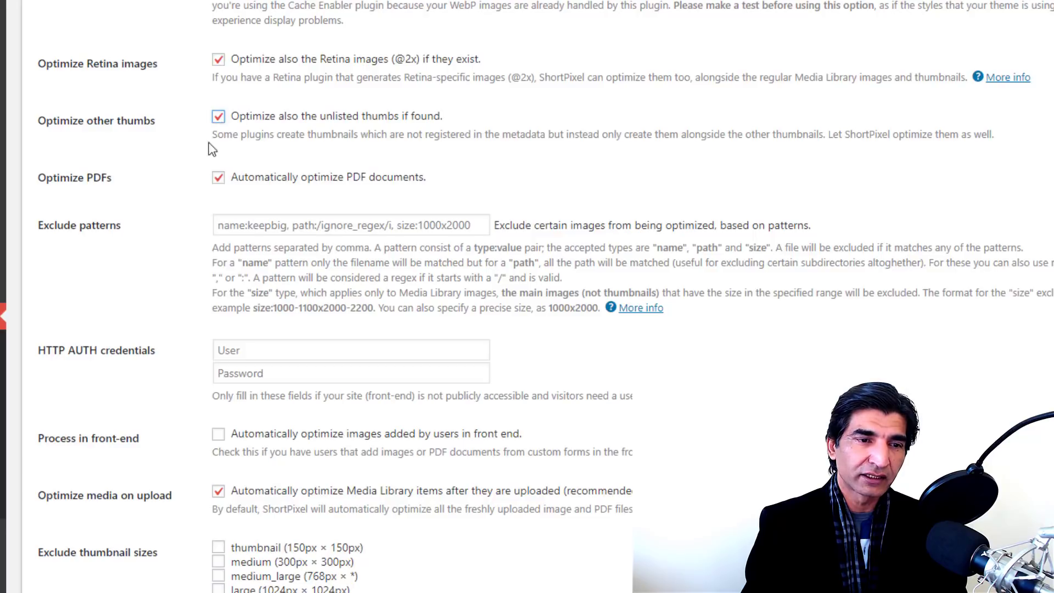
pyautogui.scroll(-4, 141, 204)
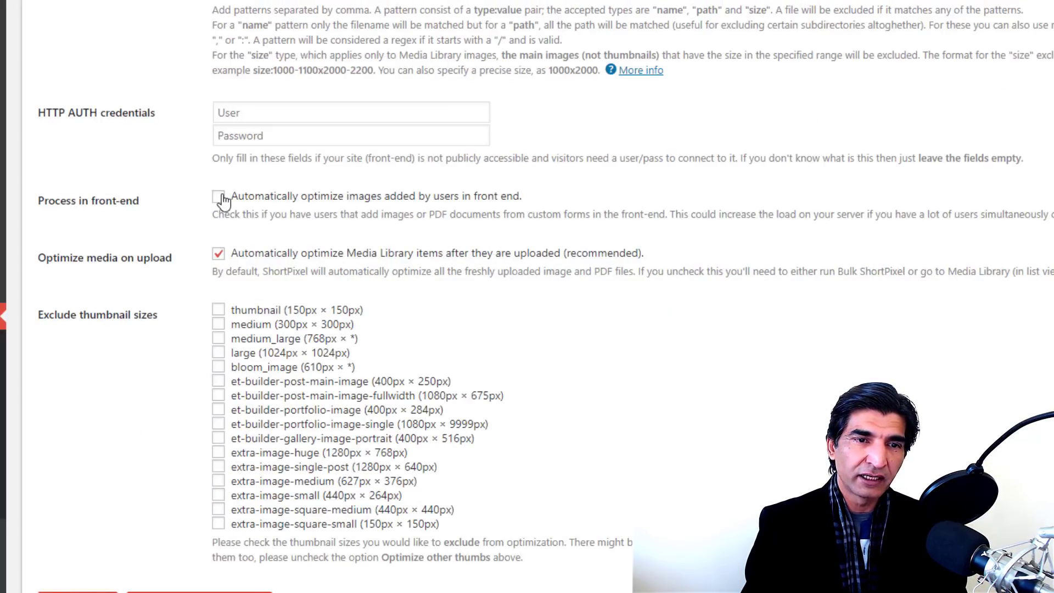
pyautogui.click(222, 197)
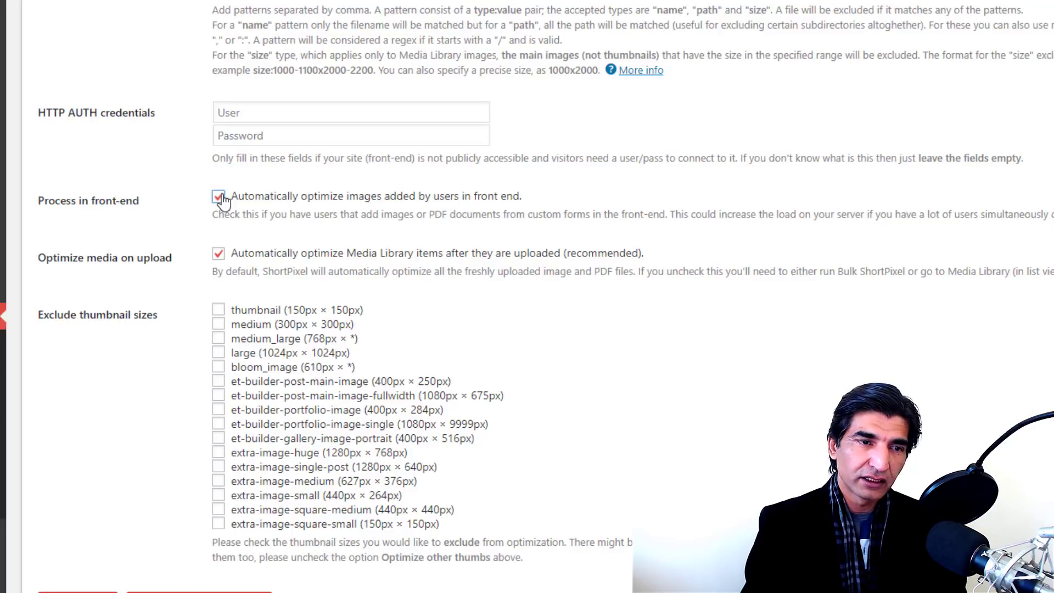
pyautogui.scroll(-3, 230, 209)
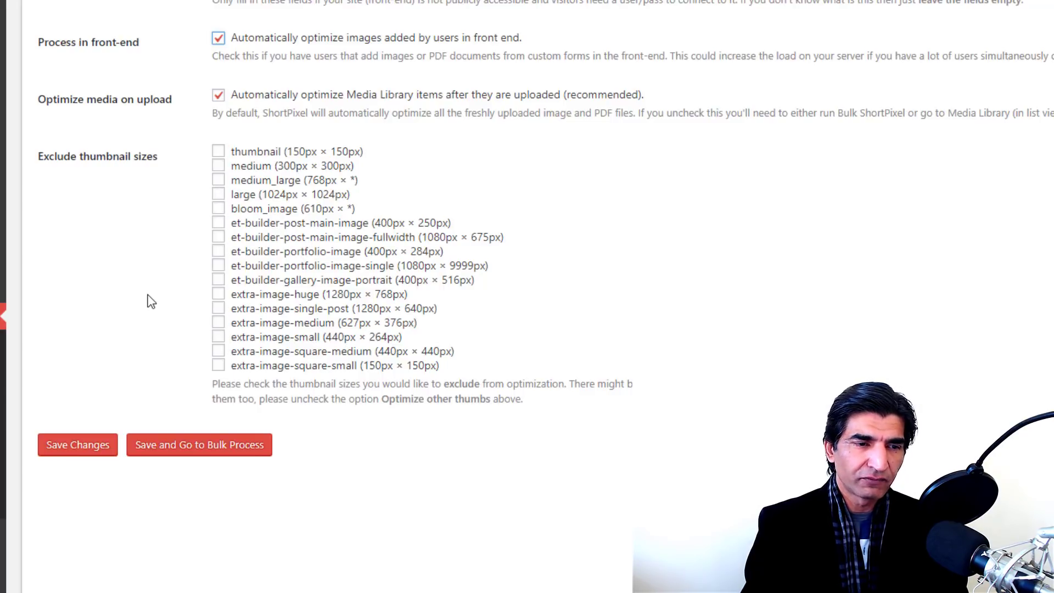
# Step: Save ShortPixel settings and bulk-optimize the 1,035 images until the quota stops it at 103
pyautogui.click(177, 454)
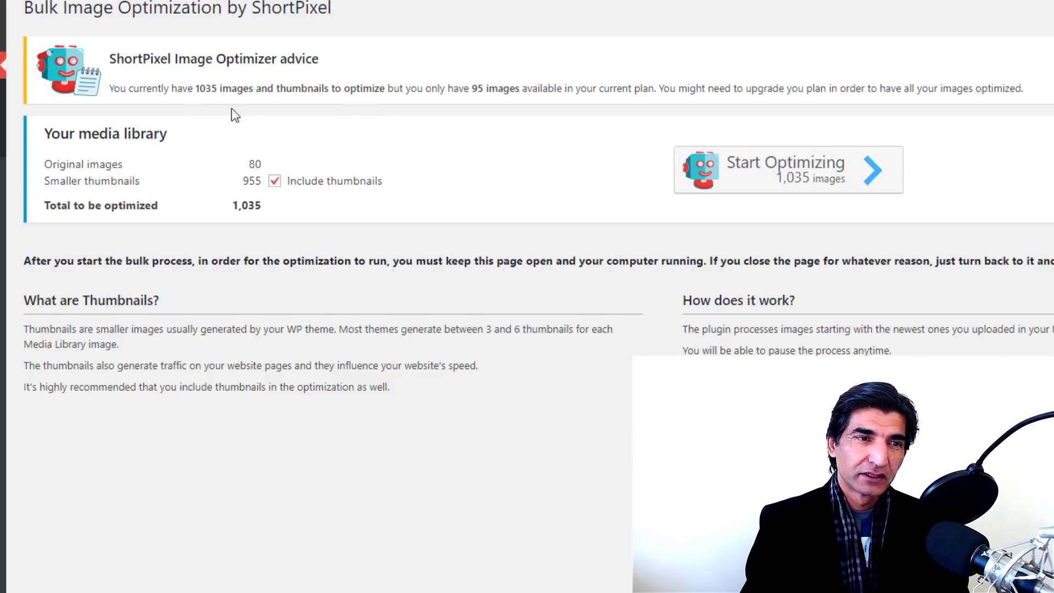
pyautogui.click(781, 180)
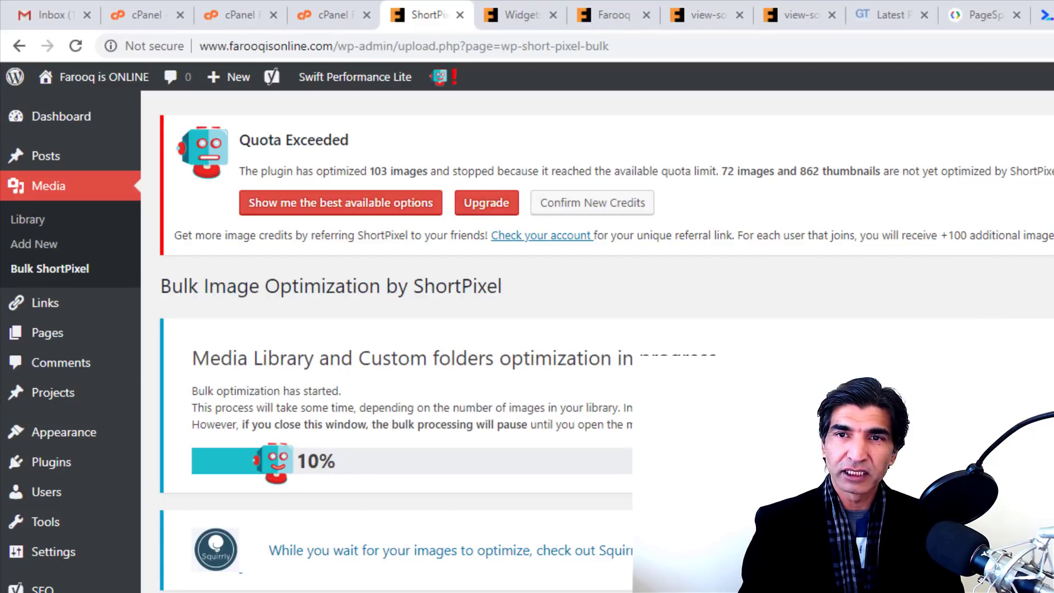
pyautogui.hotkey('ctrl', '9')
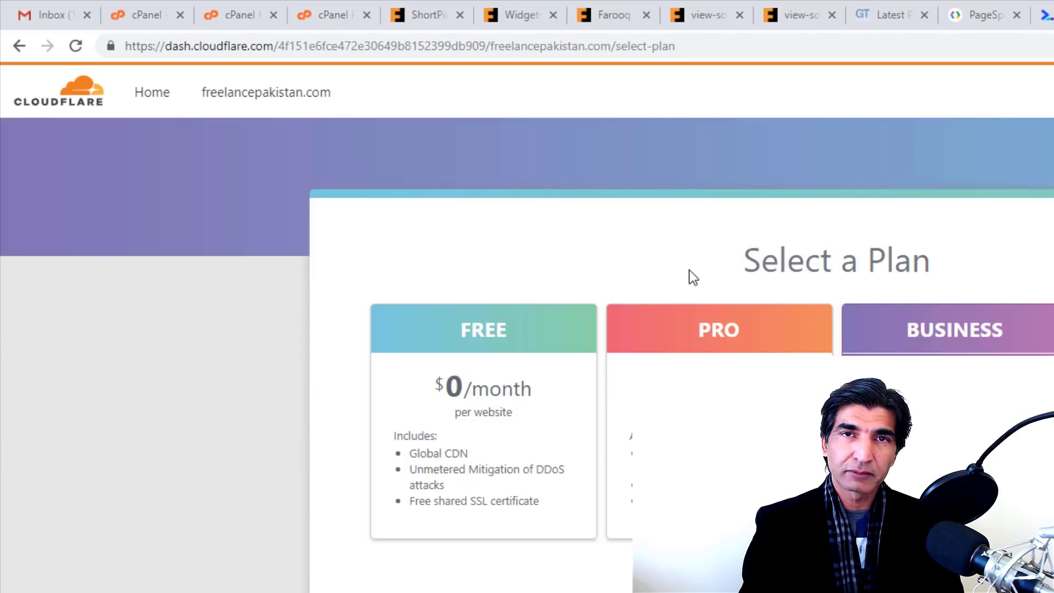
# Step: Pick the free Cloudflare plan and submit farooqisonline.com as a new site
pyautogui.click(468, 430)
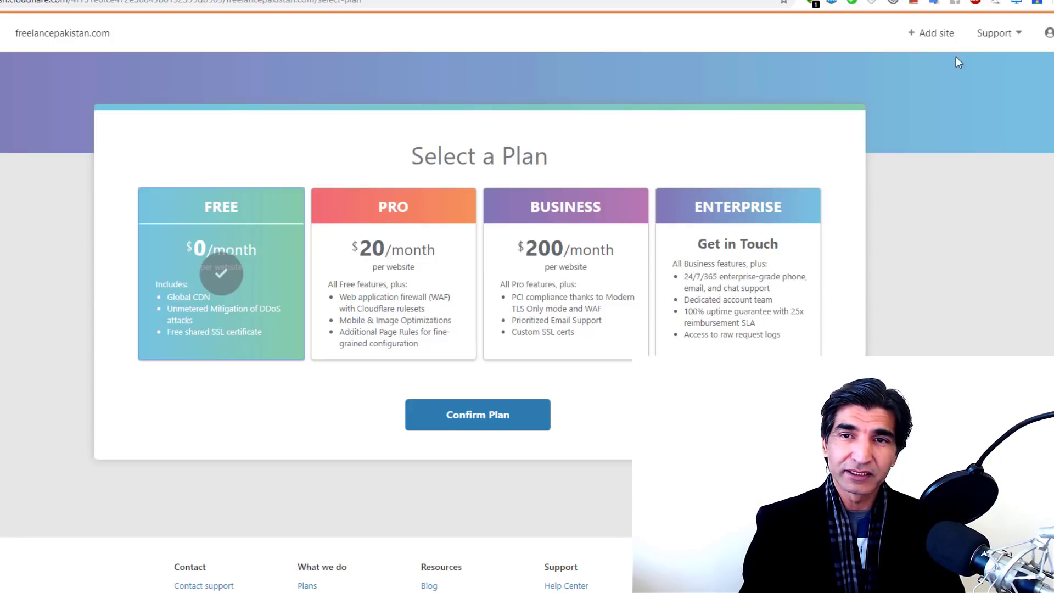
pyautogui.click(925, 35)
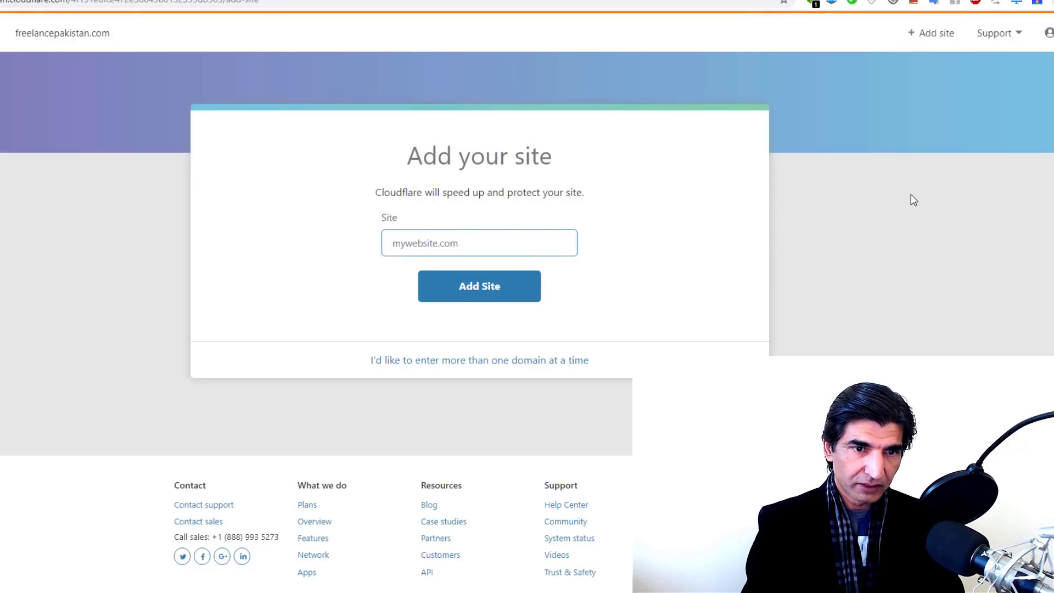
pyautogui.write('http://www.farooqisonline.com')
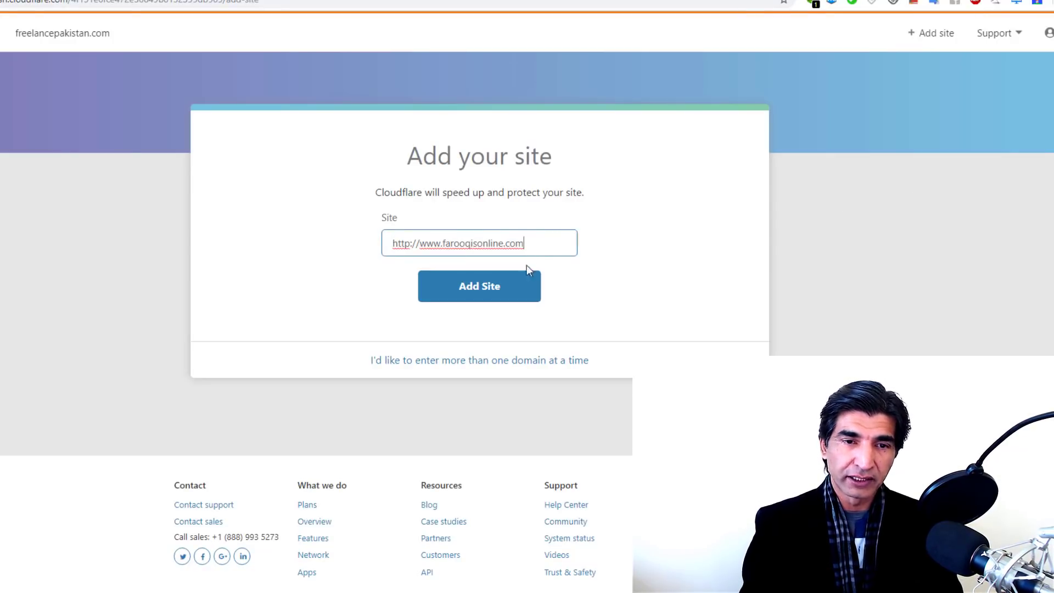
pyautogui.click(486, 286)
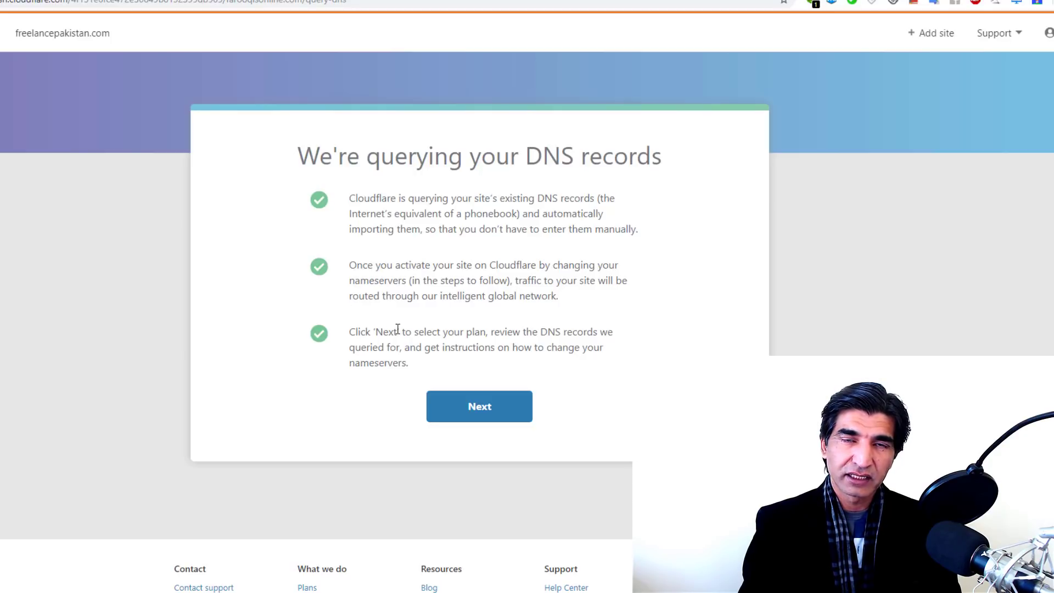
# Step: Confirm the Free plan, review the imported DNS records, and copy gene.ns.cloudflare.com
pyautogui.click(477, 409)
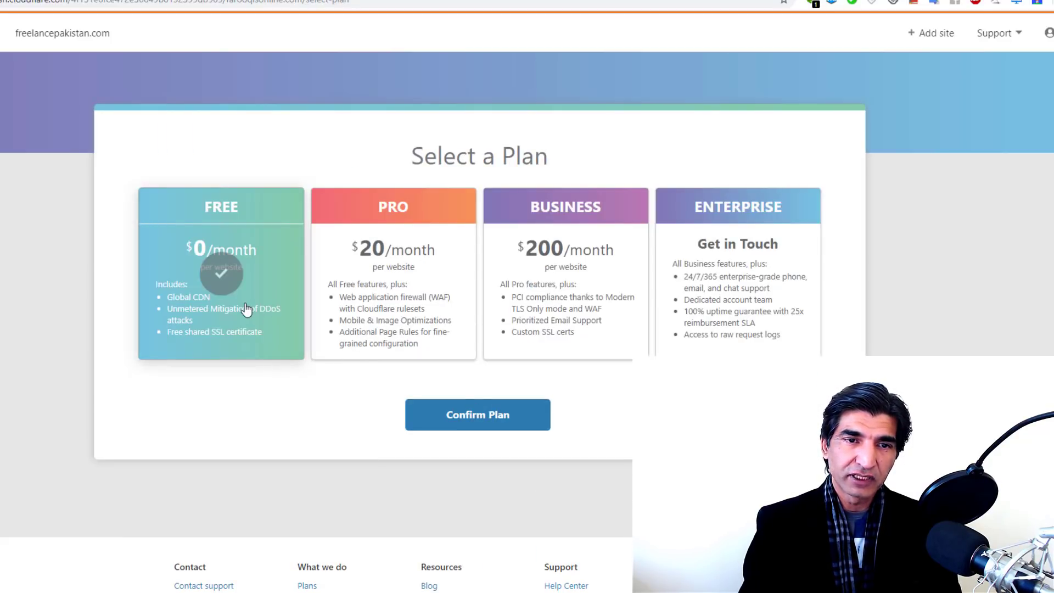
pyautogui.click(466, 416)
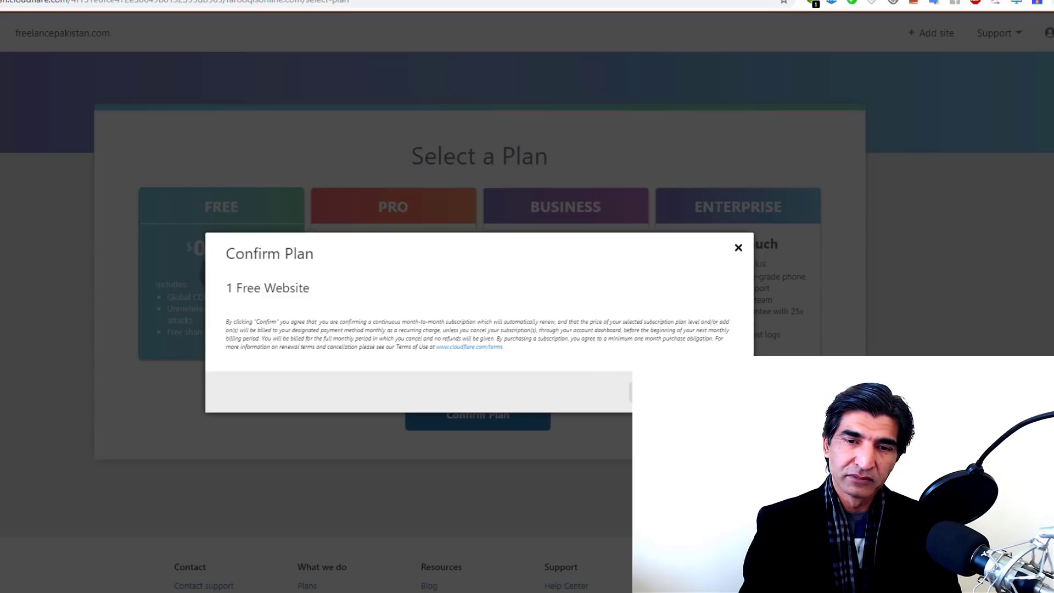
pyautogui.click(712, 392)
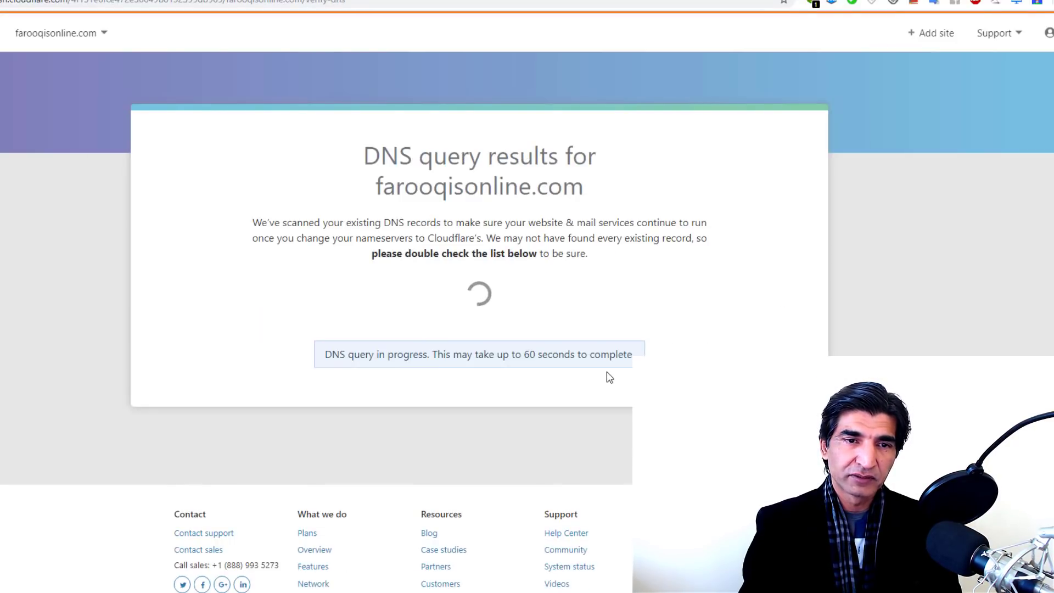
pyautogui.scroll(-4, 391, 228)
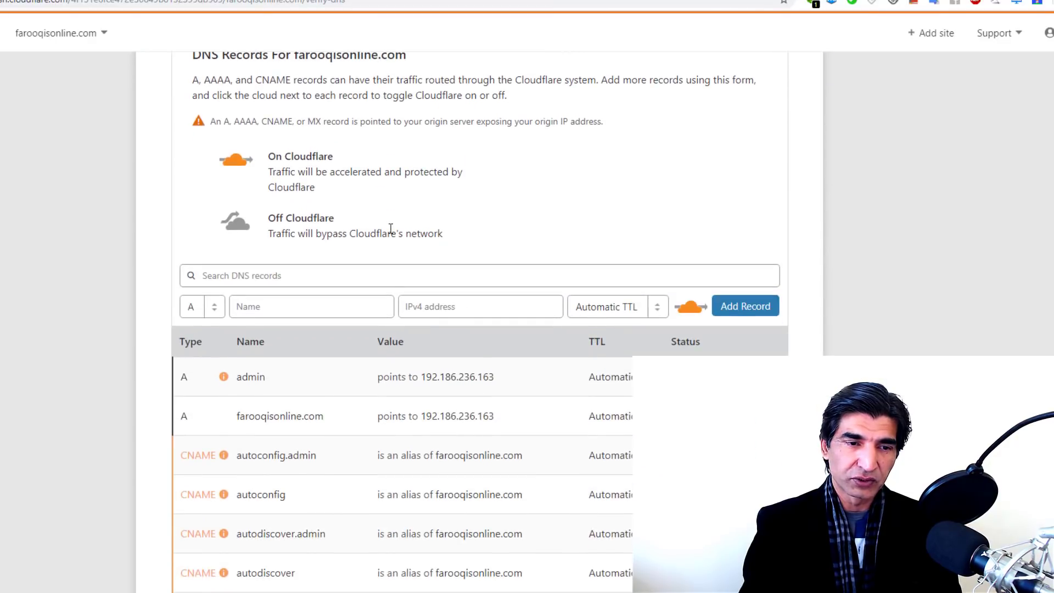
pyautogui.scroll(-2, 391, 227)
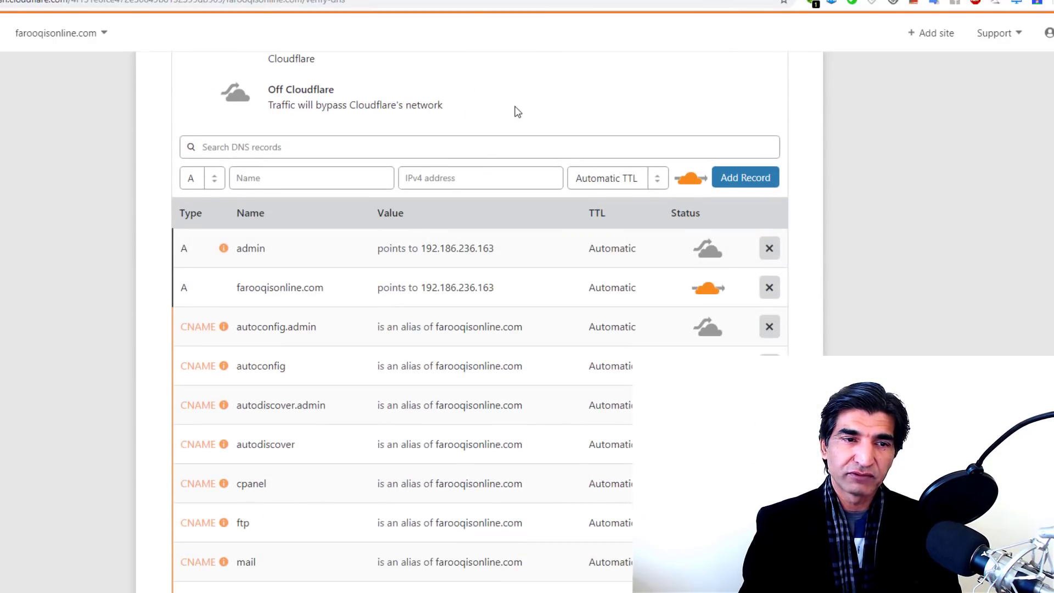
pyautogui.scroll(1, 517, 112)
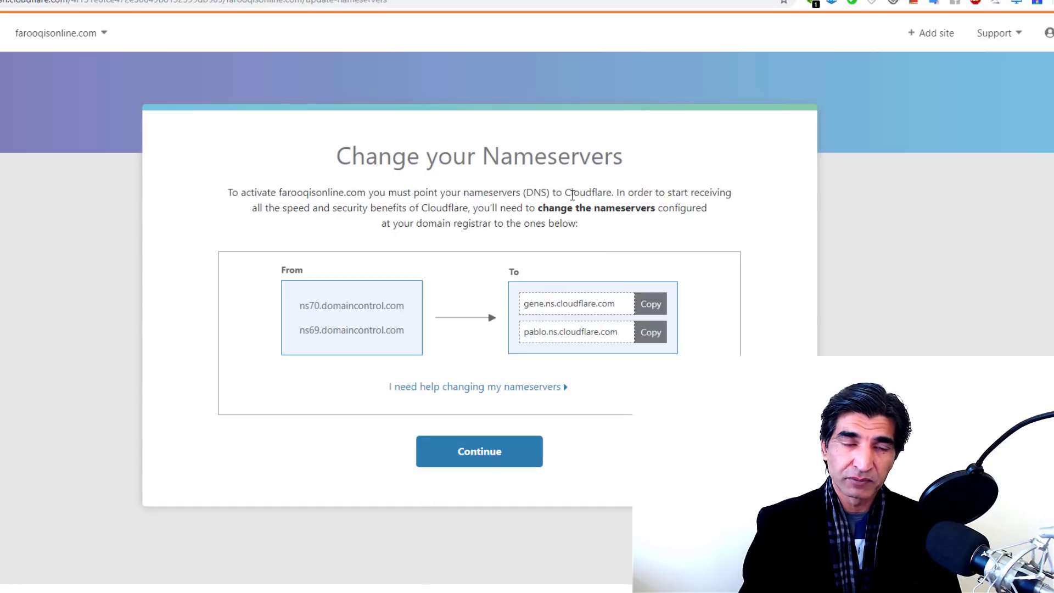
pyautogui.click(652, 307)
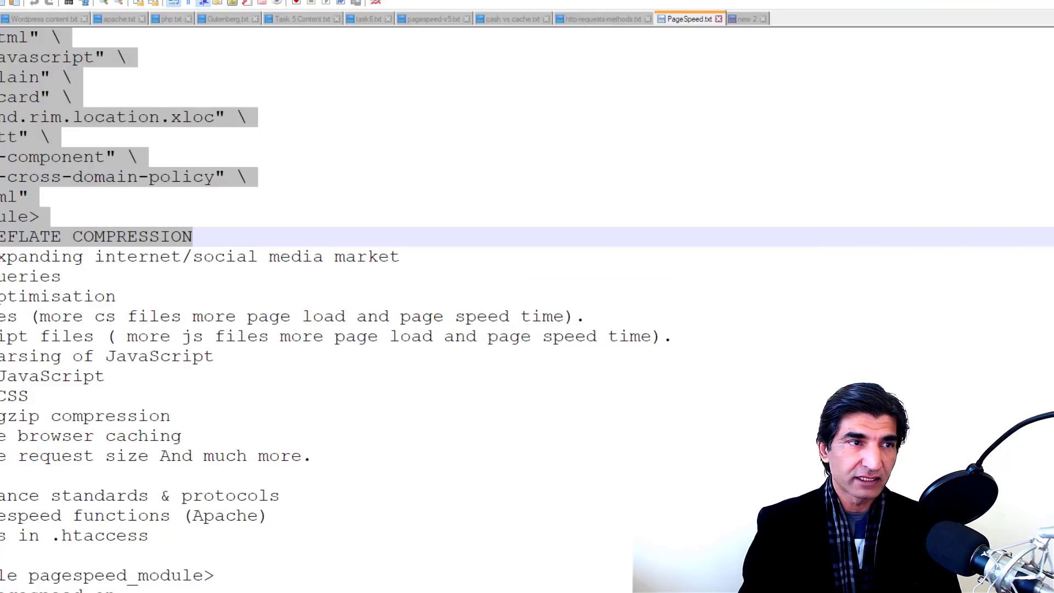
# Step: Paste gene.ns.cloudflare.com and pablo.ns.cloudflare.com onto separate lines of a new Notepad++ note
pyautogui.hotkey('ctrl', 'n')
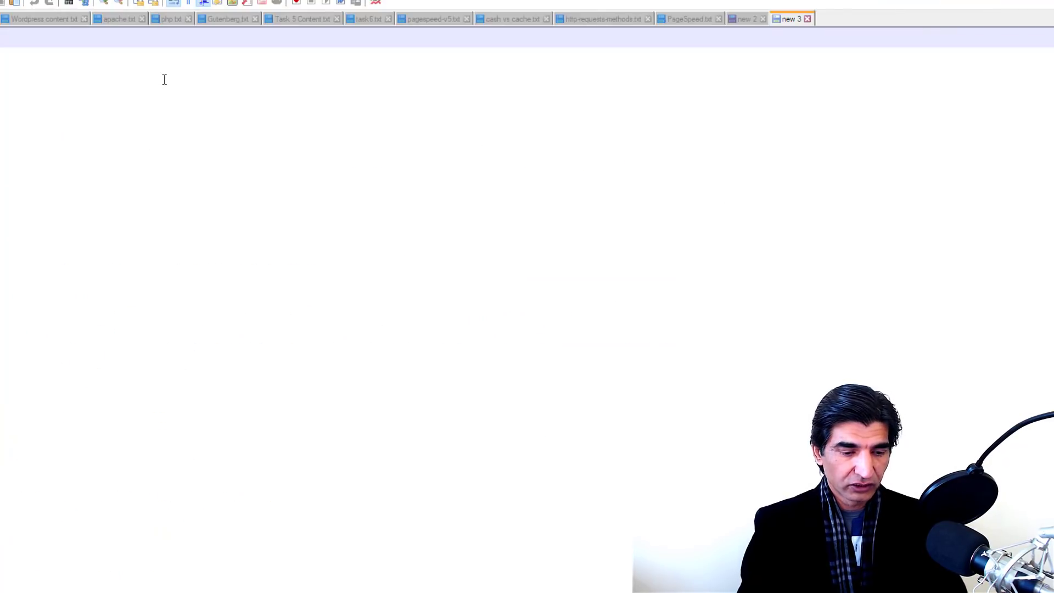
pyautogui.hotkey('ctrl', 'v')
pyautogui.press('Return')
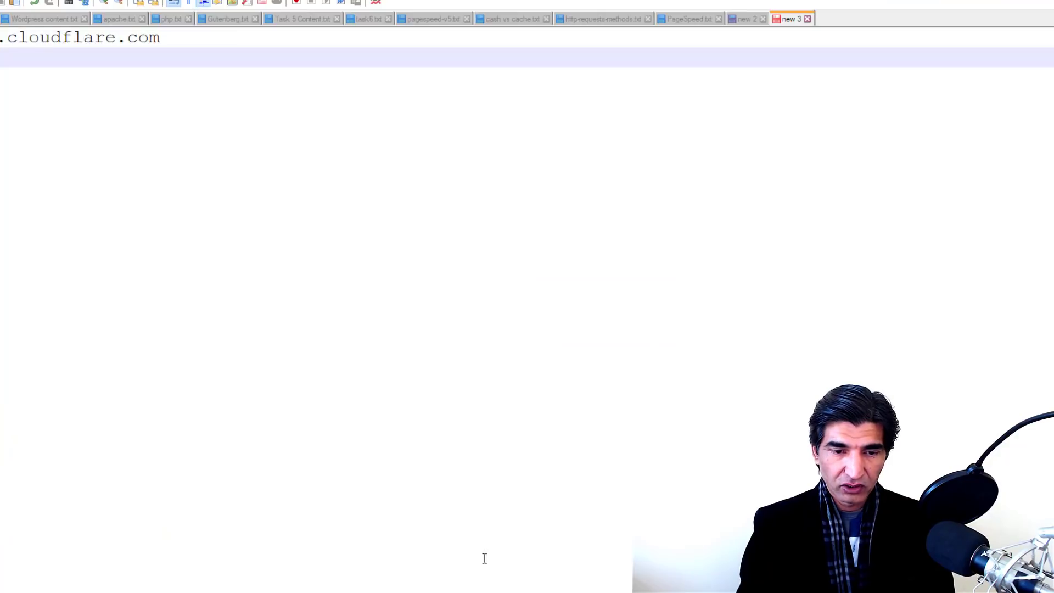
pyautogui.click(483, 565)
pyautogui.click(650, 332)
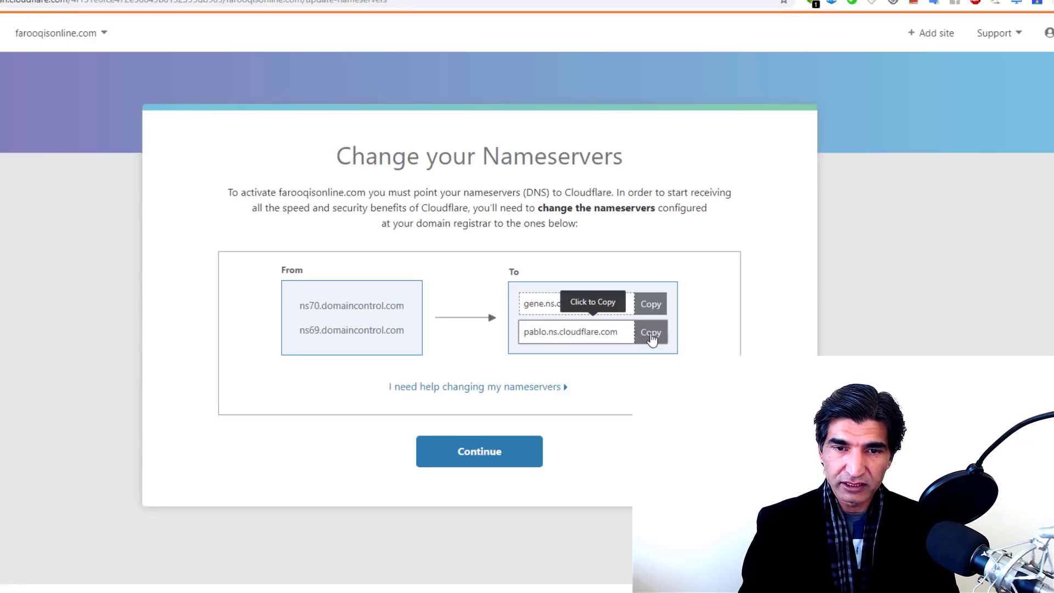
pyautogui.hotkey('alt', 'Tab')
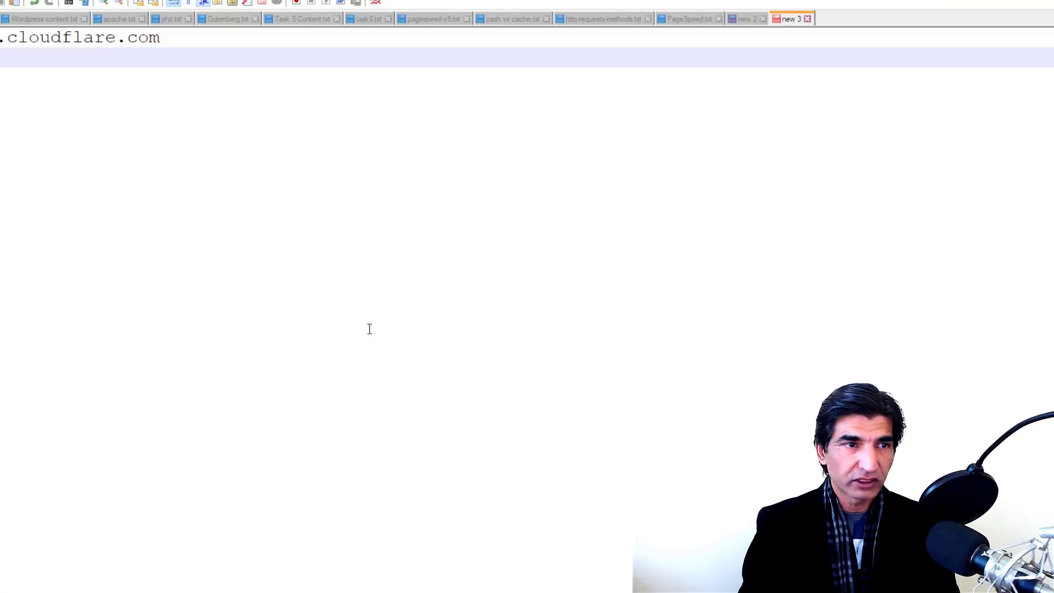
pyautogui.hotkey('ctrl', 'v')
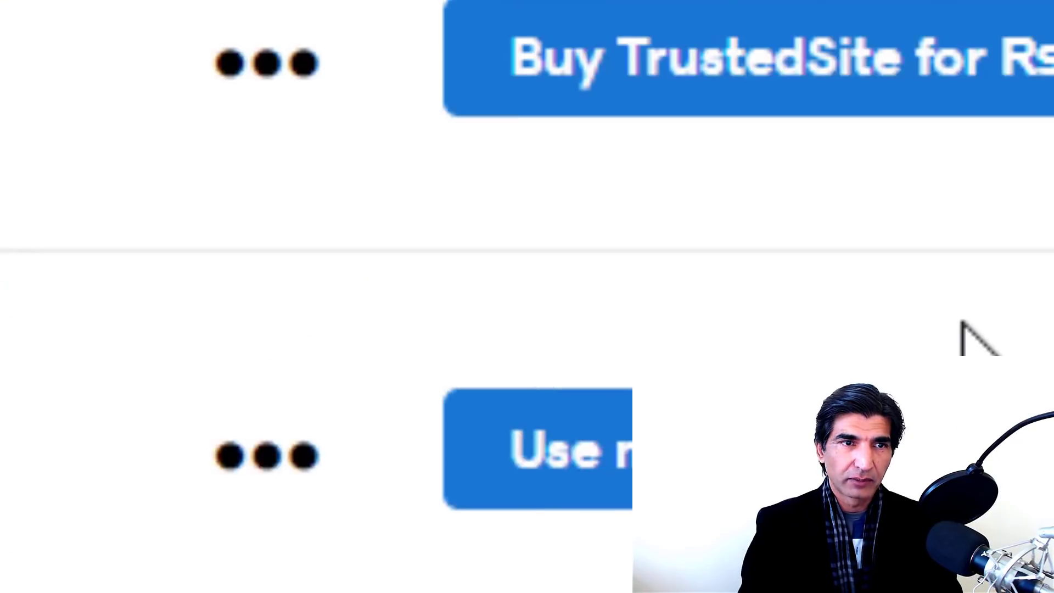
# Step: Open Manage DNS for farooqisonline.com to see its ns69/ns70.domaincontrol.com nameservers
pyautogui.click(230, 93)
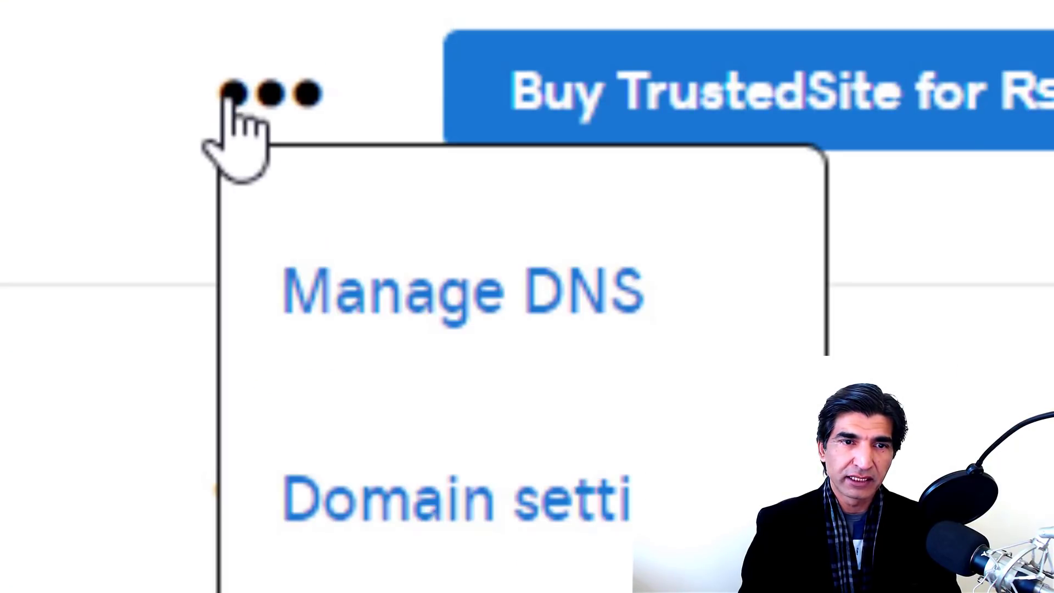
pyautogui.click(415, 303)
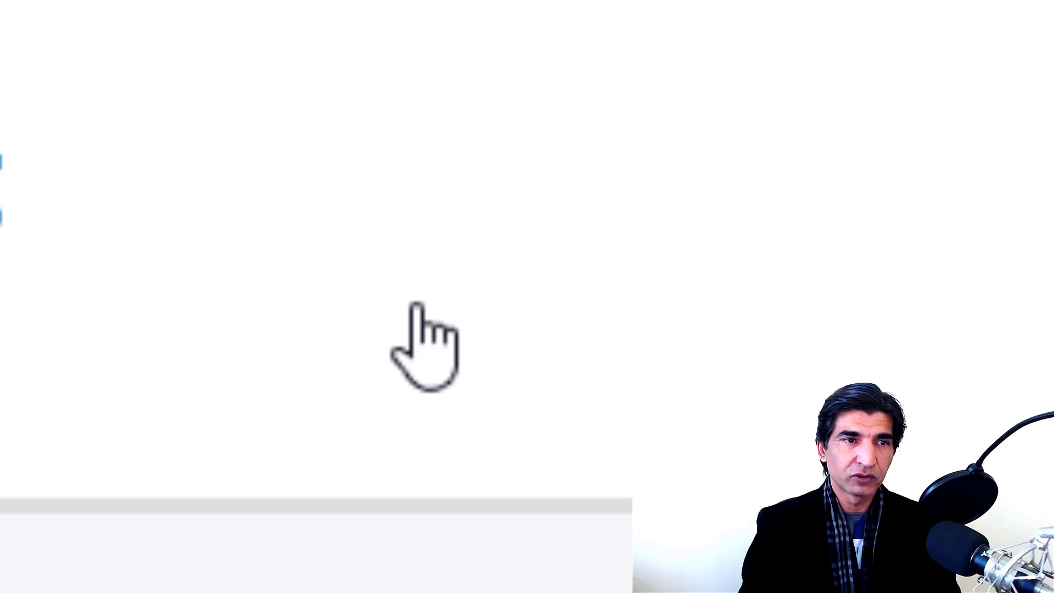
pyautogui.scroll(-5, 413, 357)
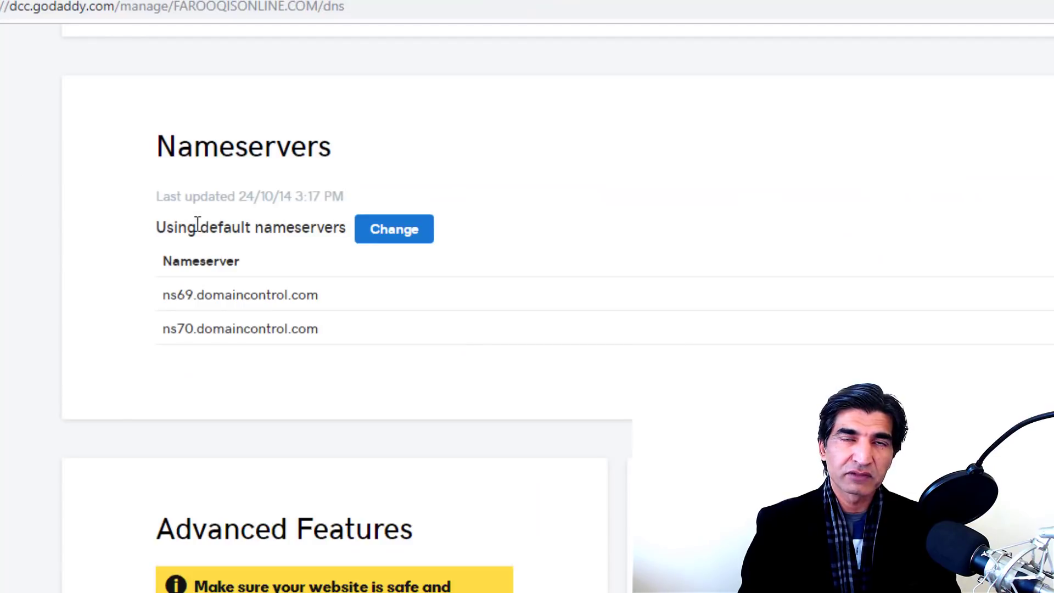
# Step: Switch the domain's nameserver type to Custom
pyautogui.click(385, 238)
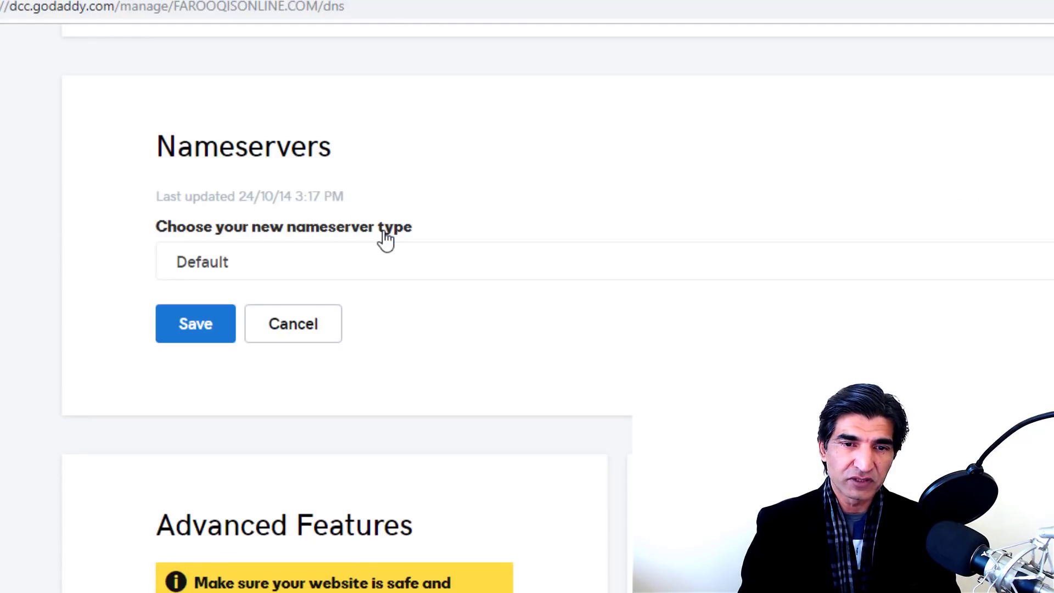
pyautogui.click(401, 269)
pyautogui.click(258, 317)
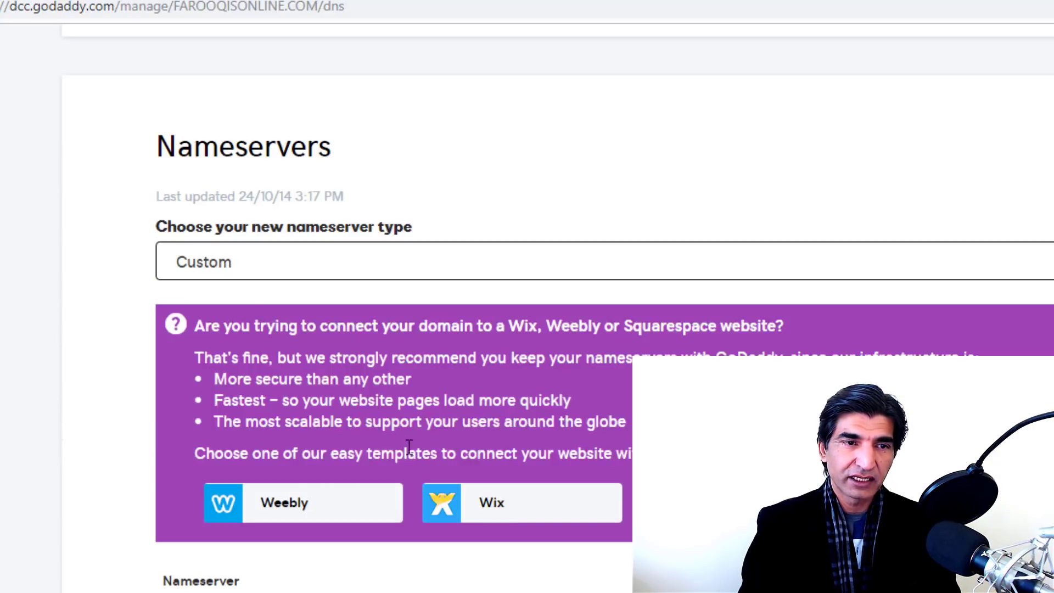
pyautogui.scroll(-3, 371, 418)
# Step: Enter gene.ns.cloudflare.com and pablo.ns.cloudflare.com as the custom nameservers and save
pyautogui.click(243, 430)
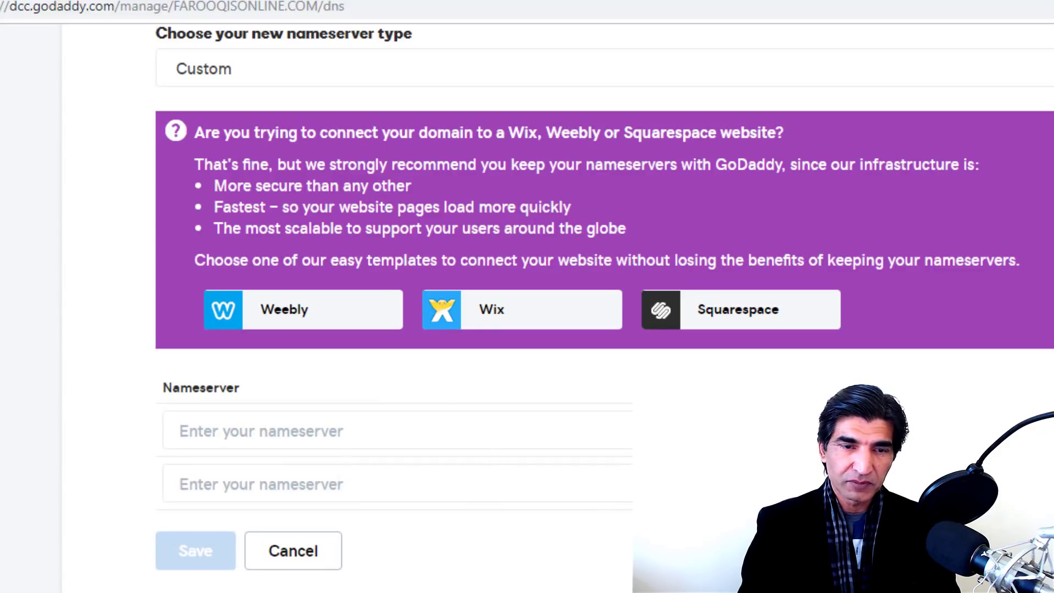
pyautogui.hotkey('alt', 'Tab')
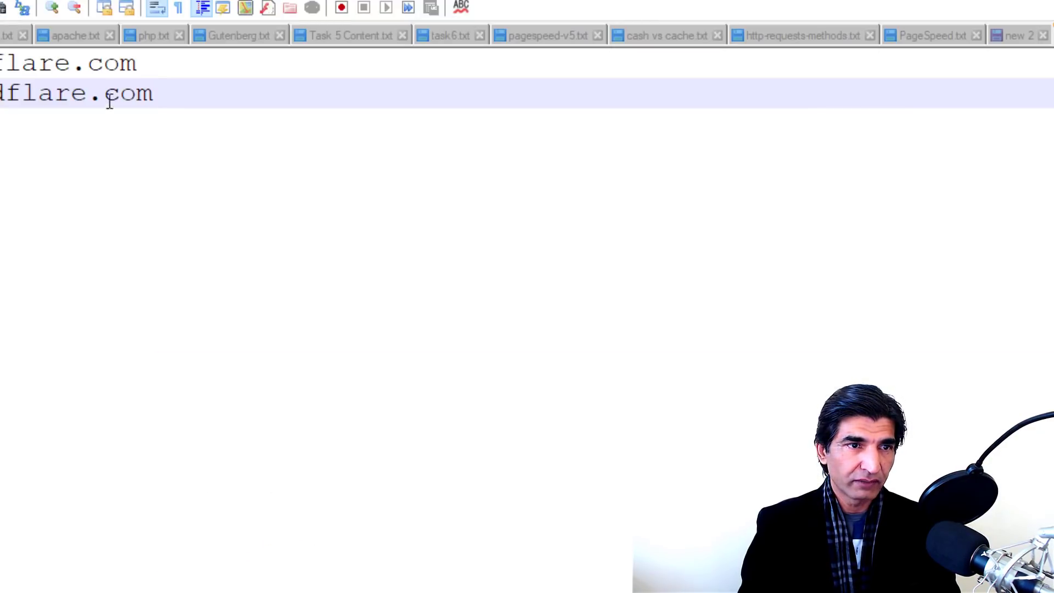
pyautogui.moveTo(146, 64); pyautogui.dragTo(0, 64)
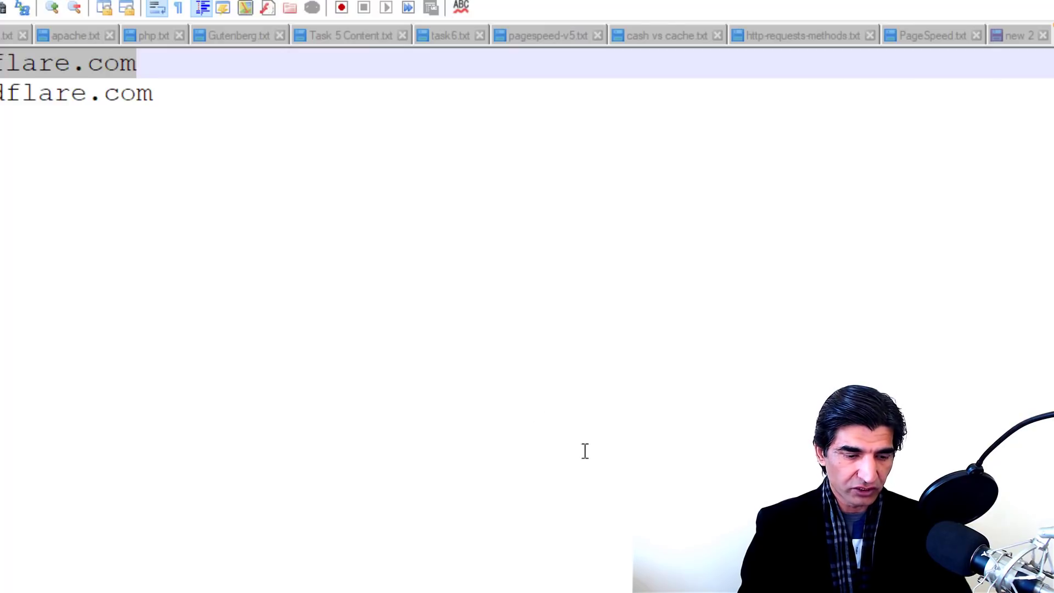
pyautogui.hotkey('alt', 'Tab')
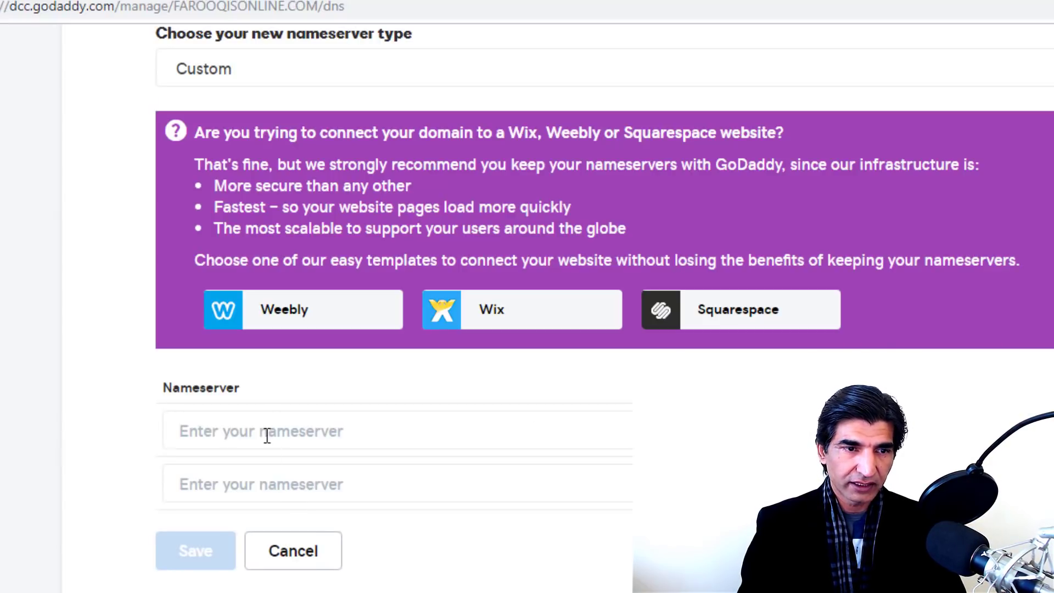
pyautogui.click(263, 429)
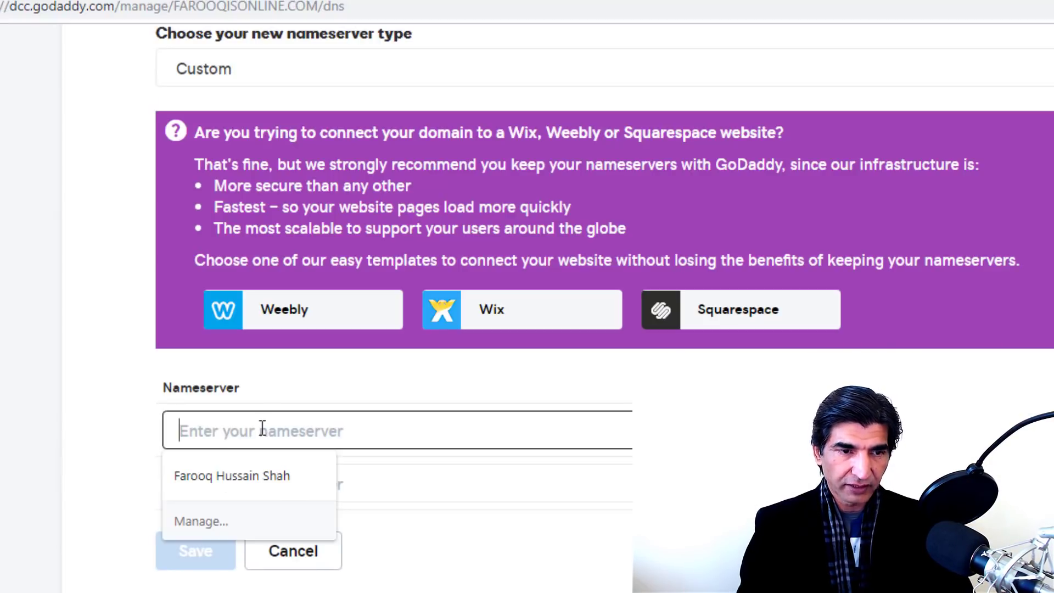
pyautogui.write('gene.ns.cloudflare.com')
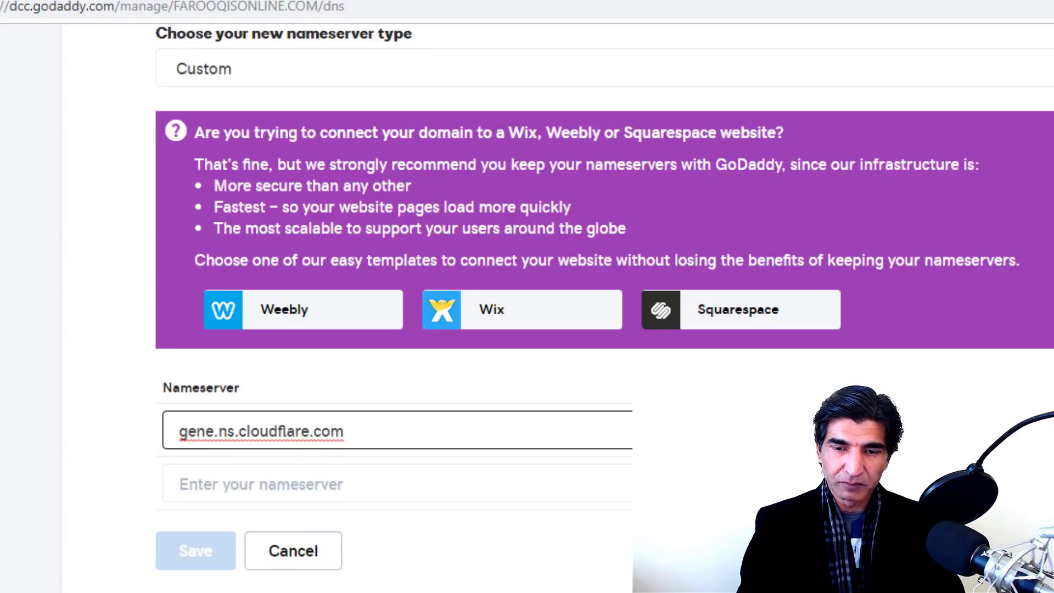
pyautogui.hotkey('alt', 'Tab')
pyautogui.moveTo(159, 94); pyautogui.dragTo(0, 93)
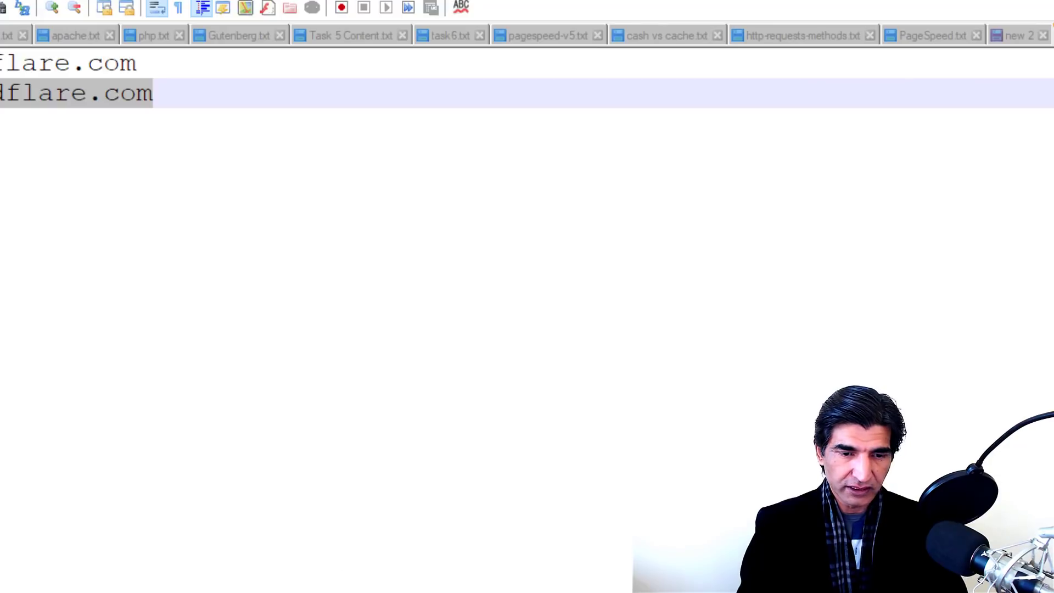
pyautogui.hotkey('alt', 'Tab')
pyautogui.click(249, 483)
pyautogui.write('pablo.ns.cloudflare.com')
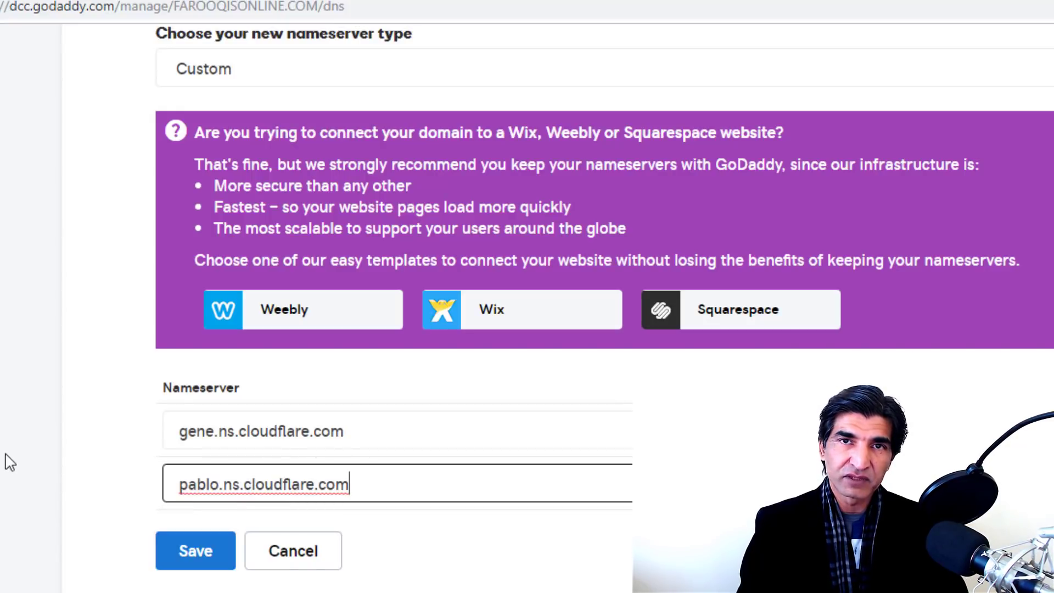
pyautogui.click(200, 551)
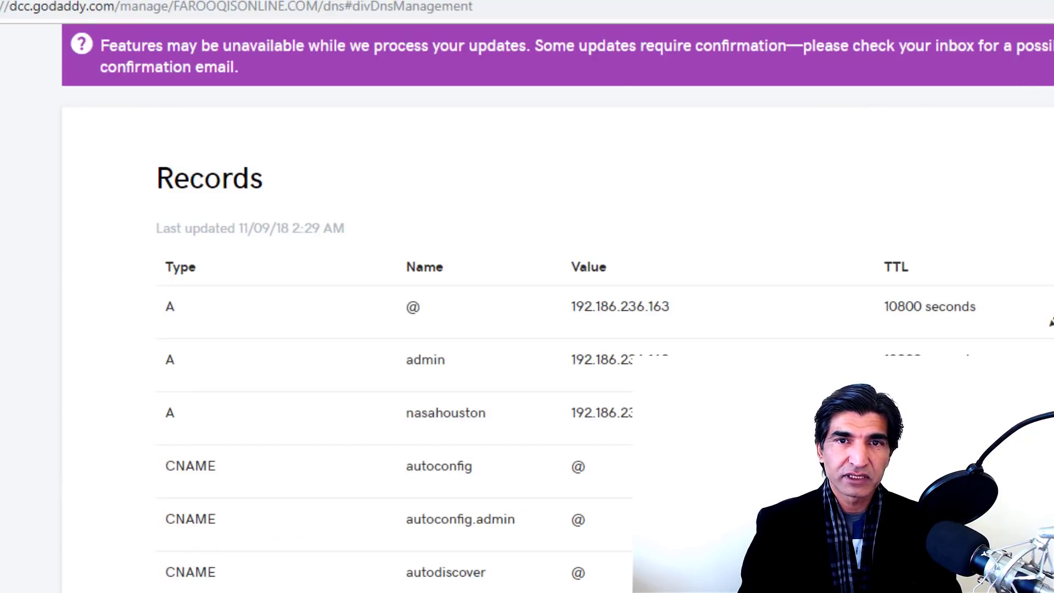
# Step: Check the pending nameserver status on Cloudflare's Overview and open the Standard caching level settings
pyautogui.hotkey('ctrl', 'shift', 'Tab')
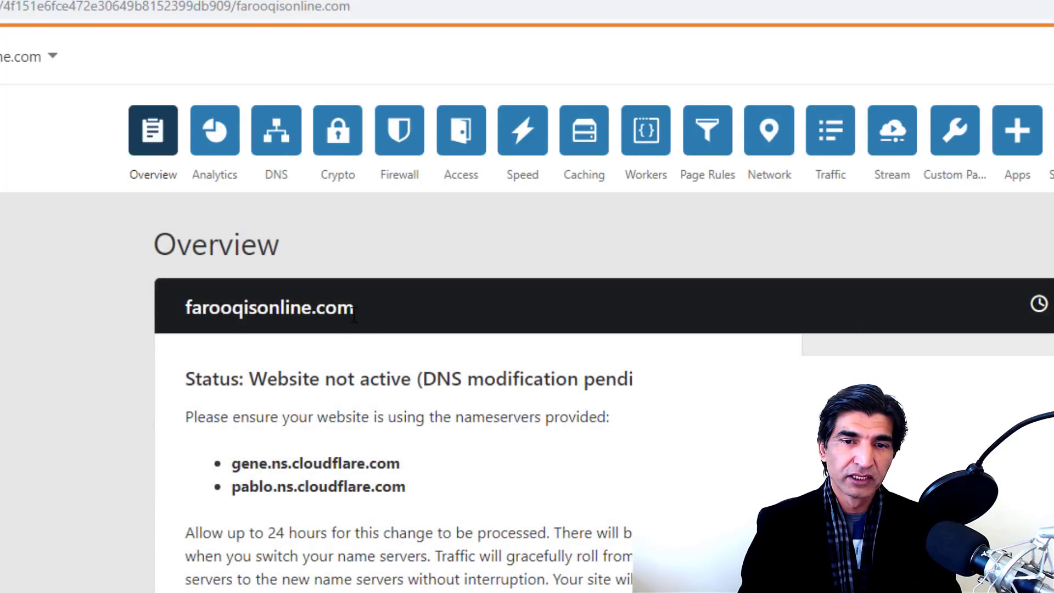
pyautogui.scroll(-6, 362, 385)
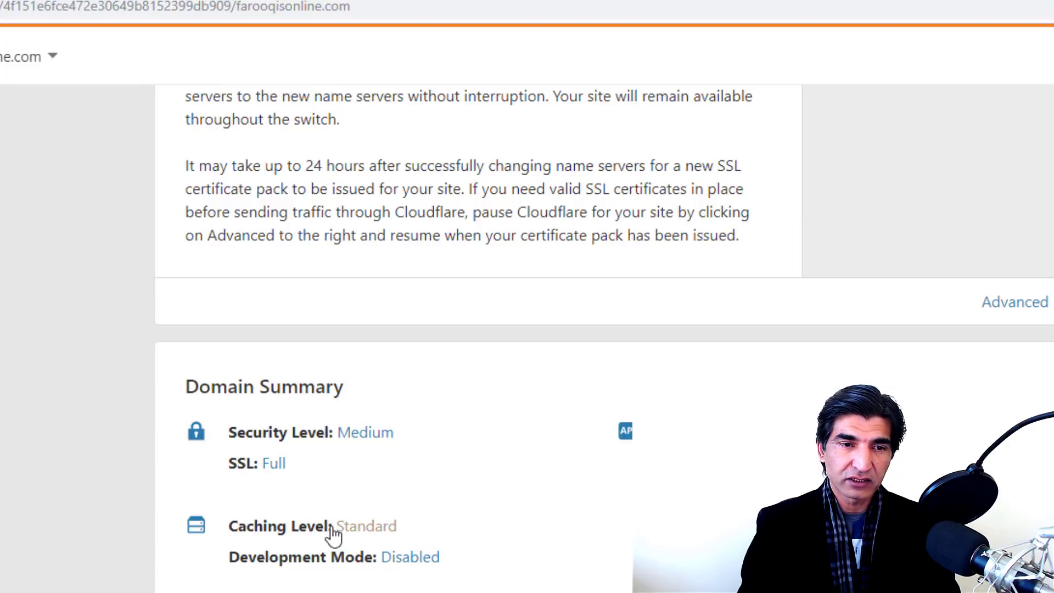
pyautogui.click(390, 530)
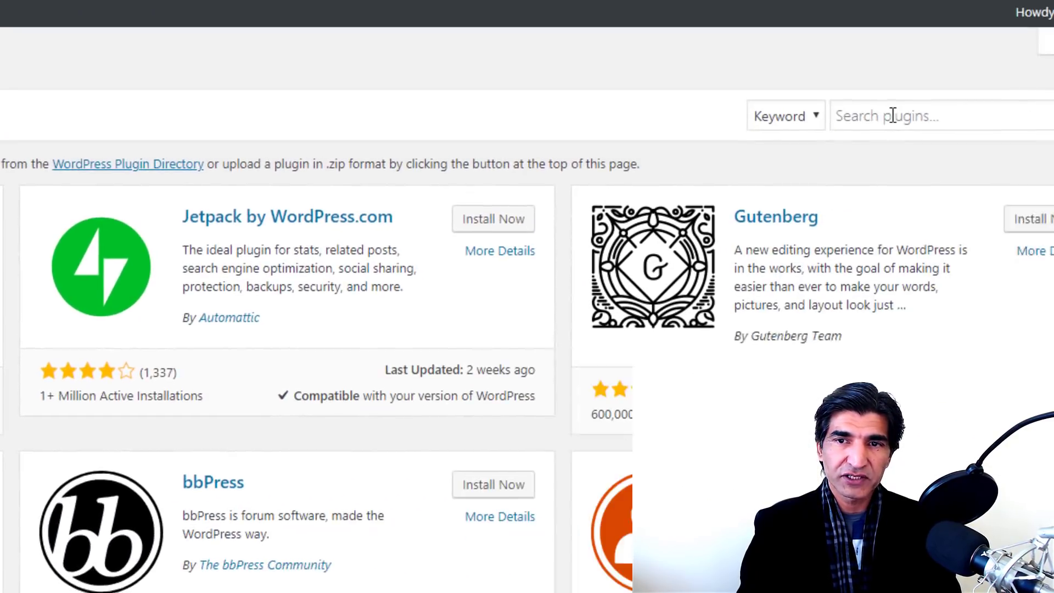
# Step: Search plugins for 'ssl', then install and activate Really Simple SSL
pyautogui.click(892, 116)
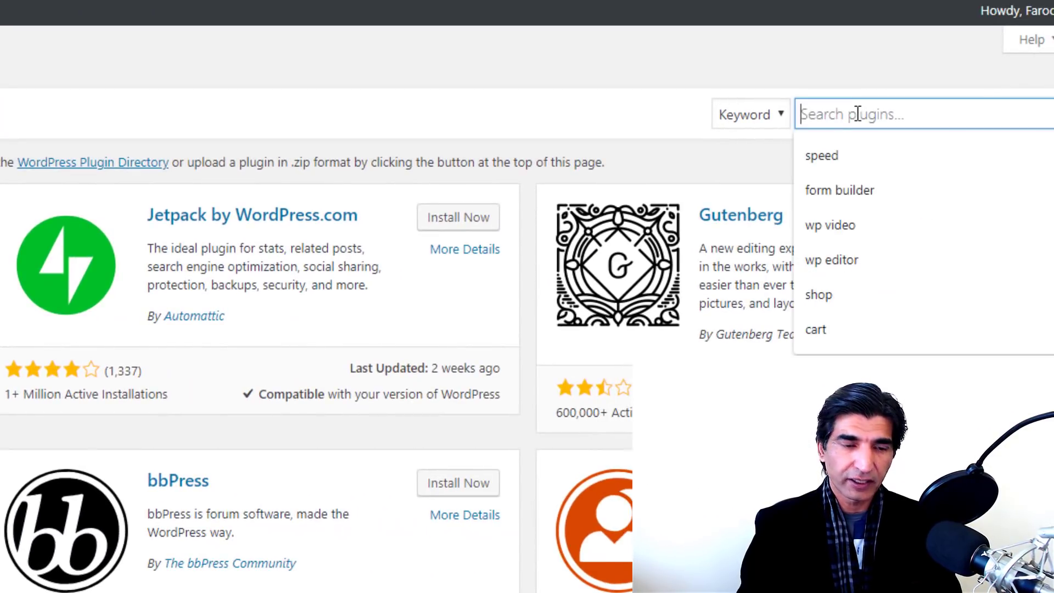
pyautogui.write('ssl')
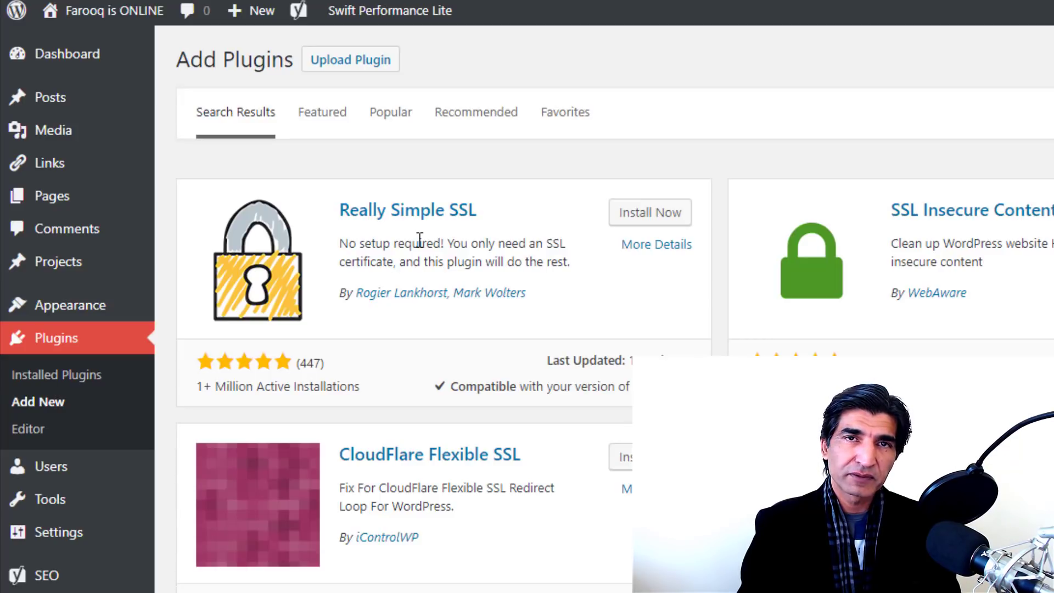
pyautogui.click(636, 221)
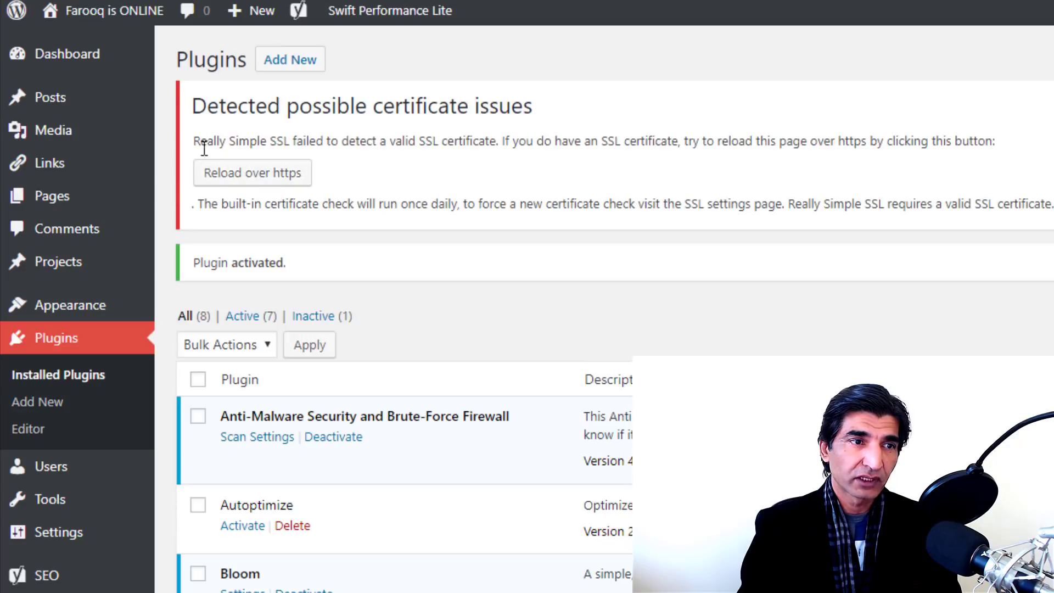
pyautogui.moveTo(489, 145); pyautogui.dragTo(885, 141)
pyautogui.click(885, 141)
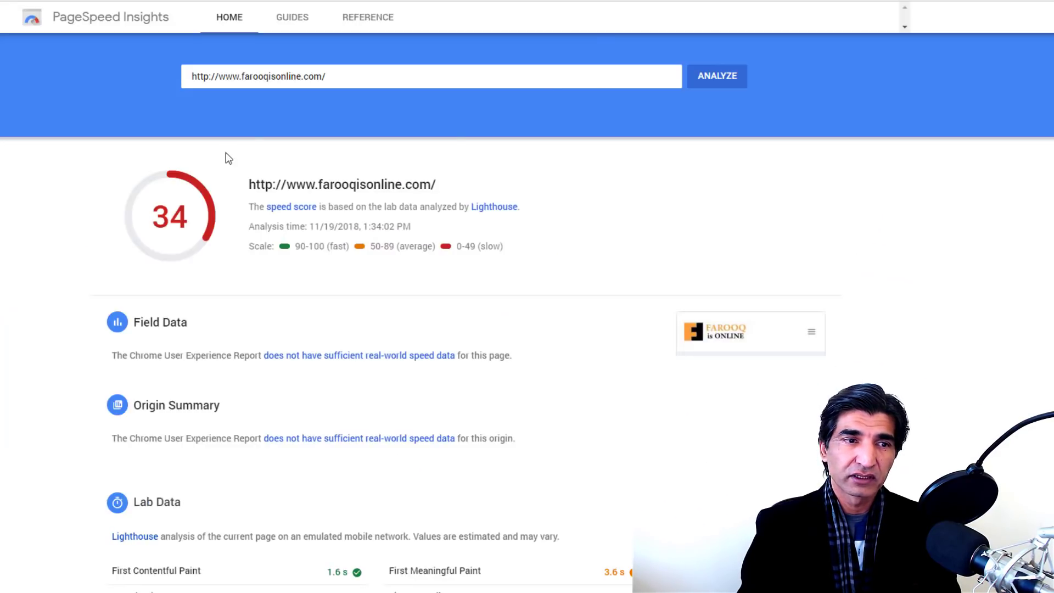
# Step: Re-run the PageSpeed Insights analysis and the web.dev audit for farooqisonline.com
pyautogui.click(710, 75)
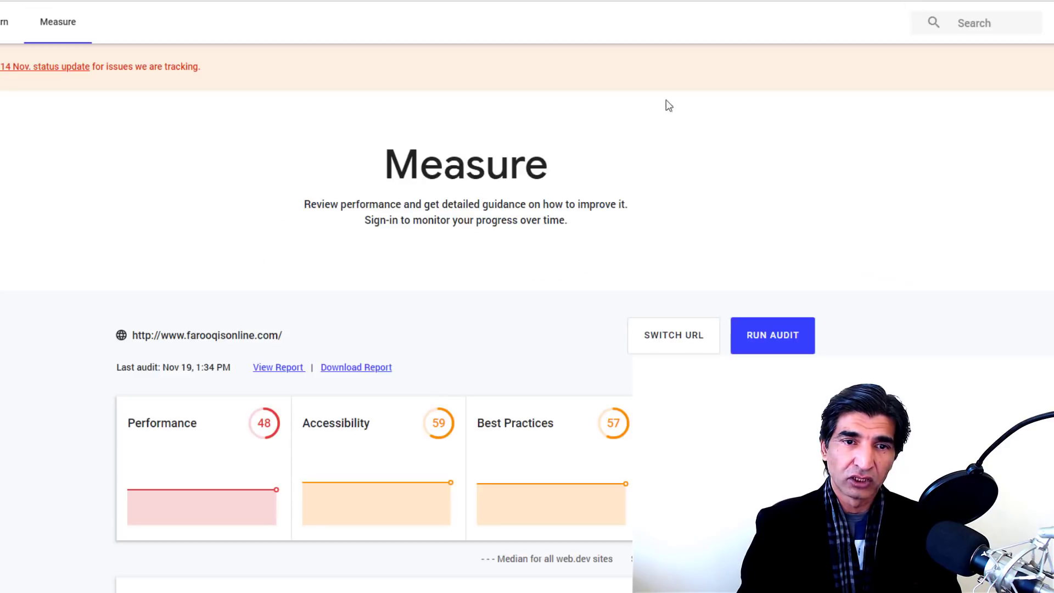
pyautogui.click(764, 335)
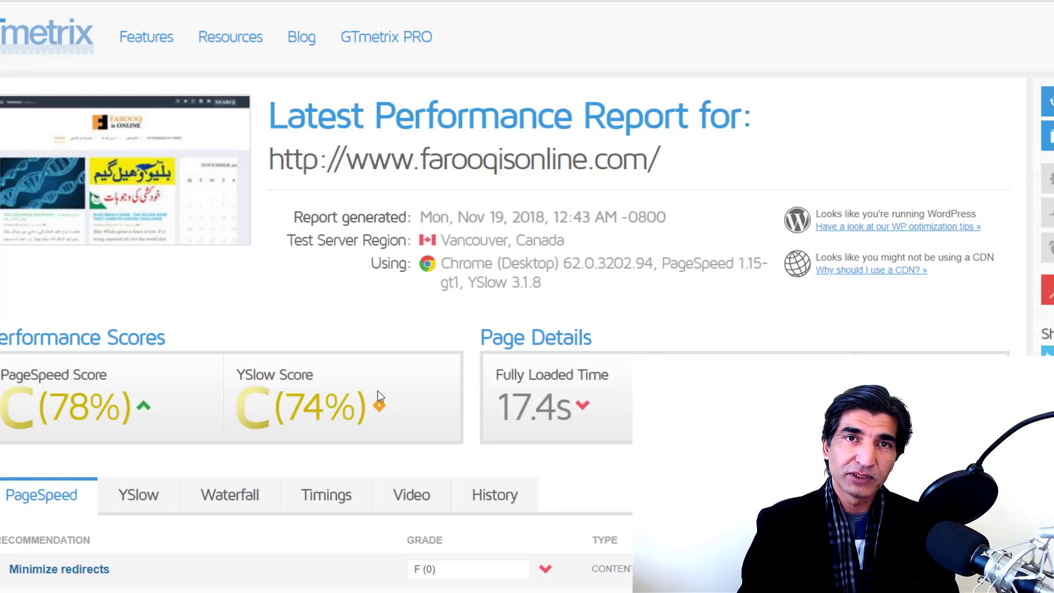
pyautogui.scroll(-3, 378, 396)
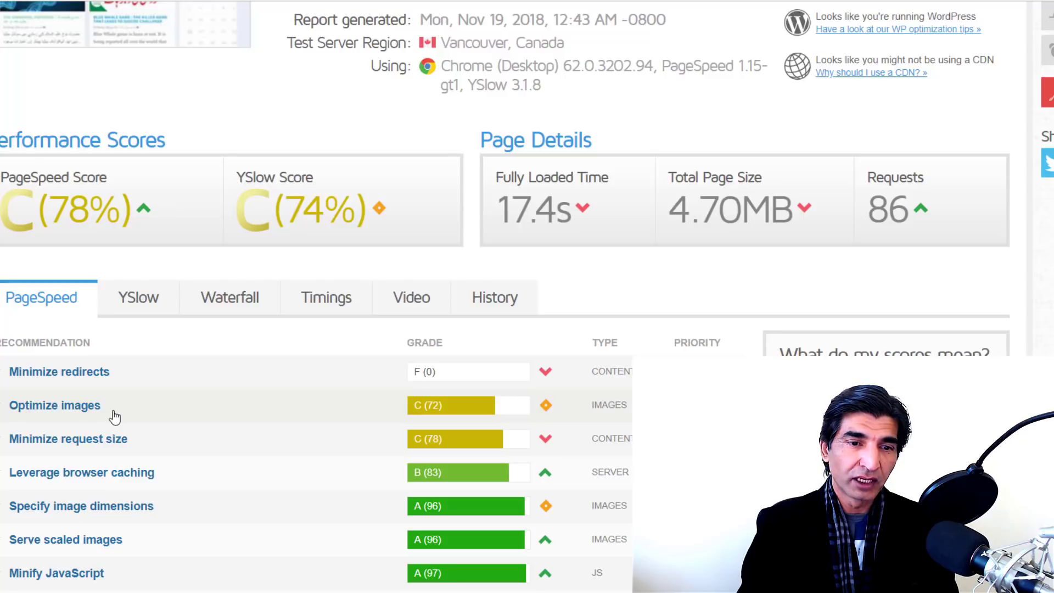
pyautogui.scroll(-1, 114, 417)
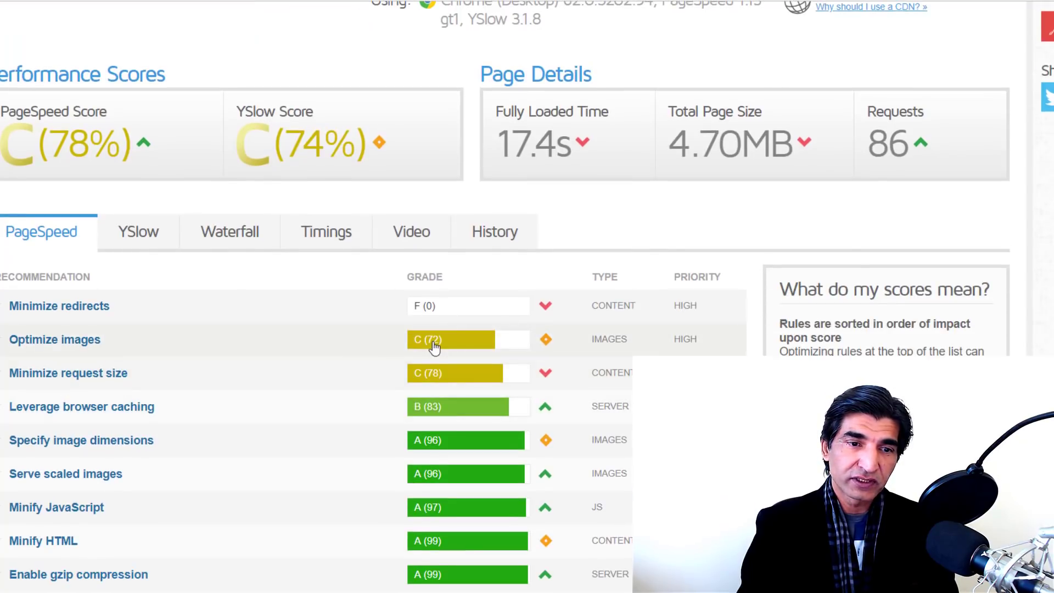
pyautogui.scroll(1, 313, 346)
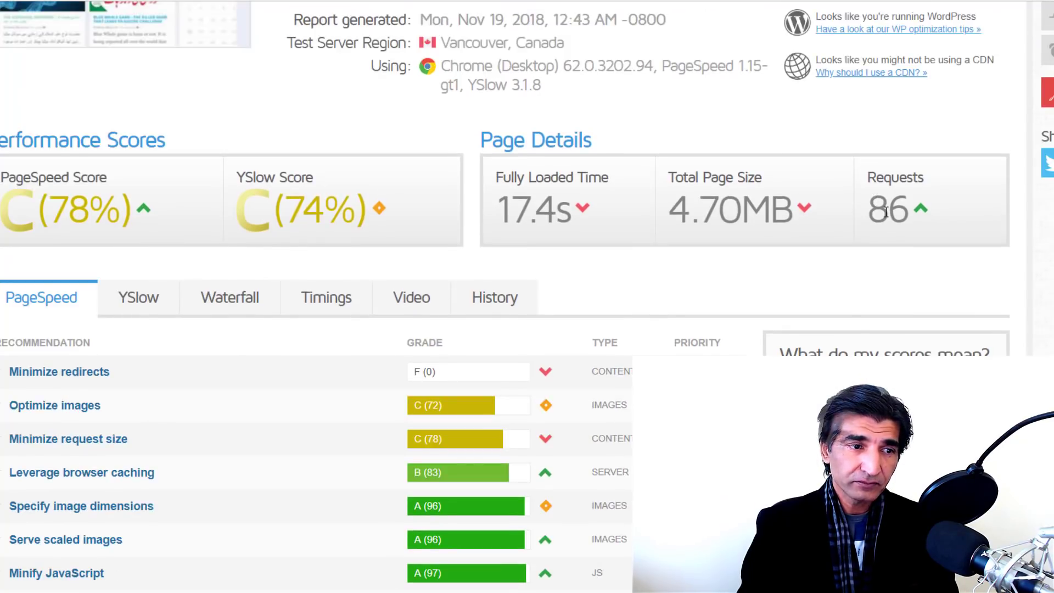
pyautogui.moveTo(924, 211)
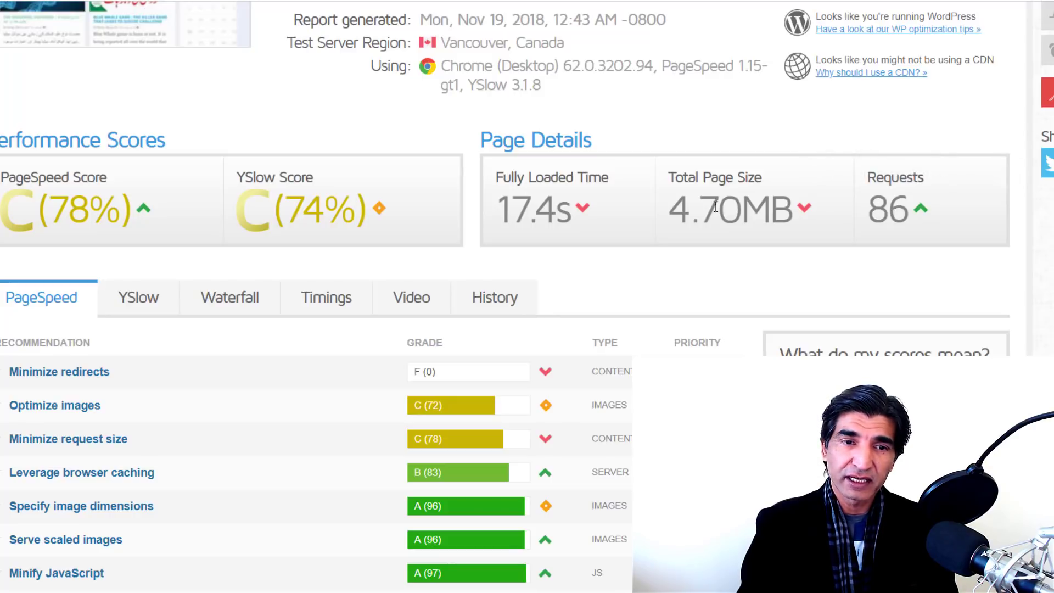
pyautogui.scroll(3, 546, 202)
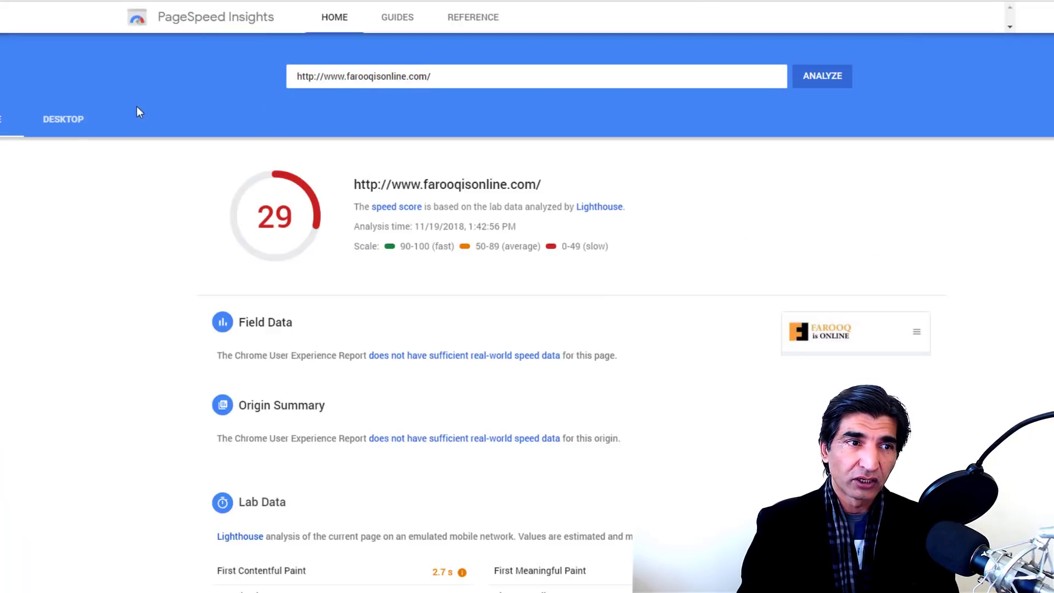
# Step: Compare farooqisonline.com's desktop and mobile PageSpeed scores, ending on the desktop score of 76
pyautogui.click(74, 119)
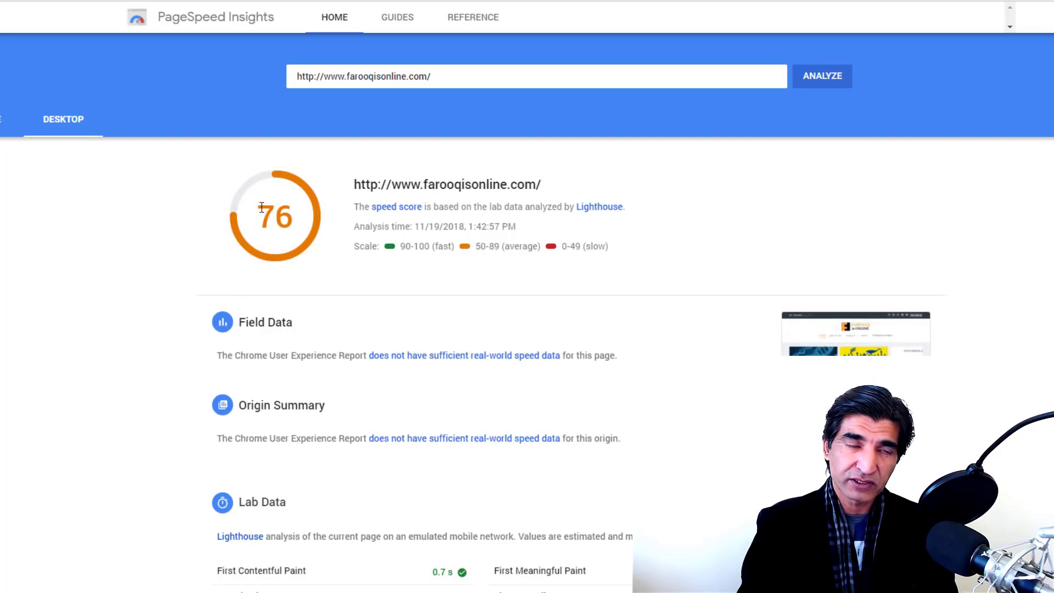
pyautogui.click(1, 128)
pyautogui.click(65, 130)
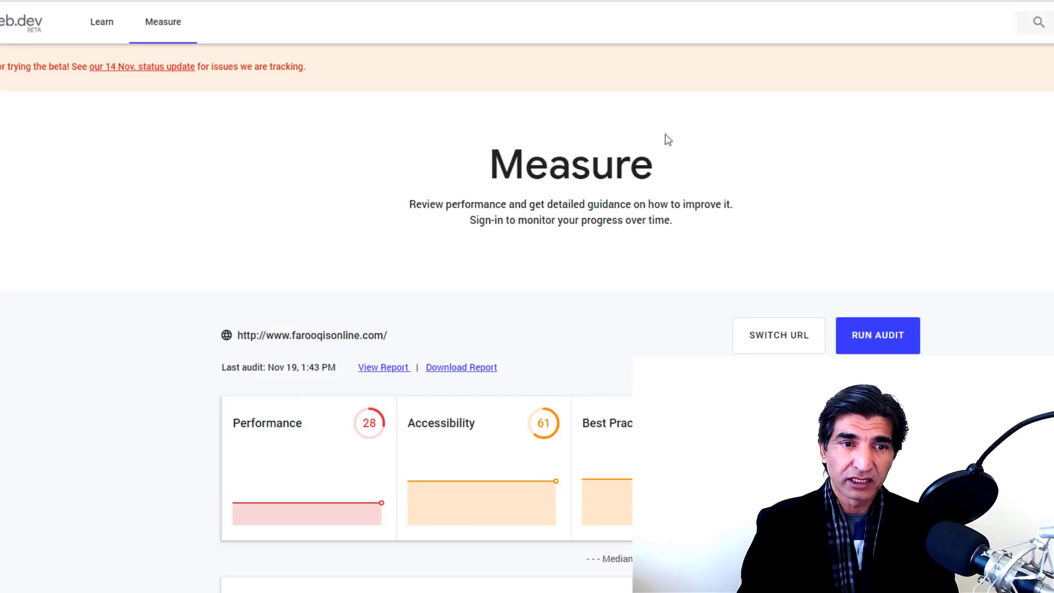
# Step: Review the web.dev audit: Performance 28, Accessibility 61, Best Practices 64, SEO 100
pyautogui.scroll(-3, 664, 137)
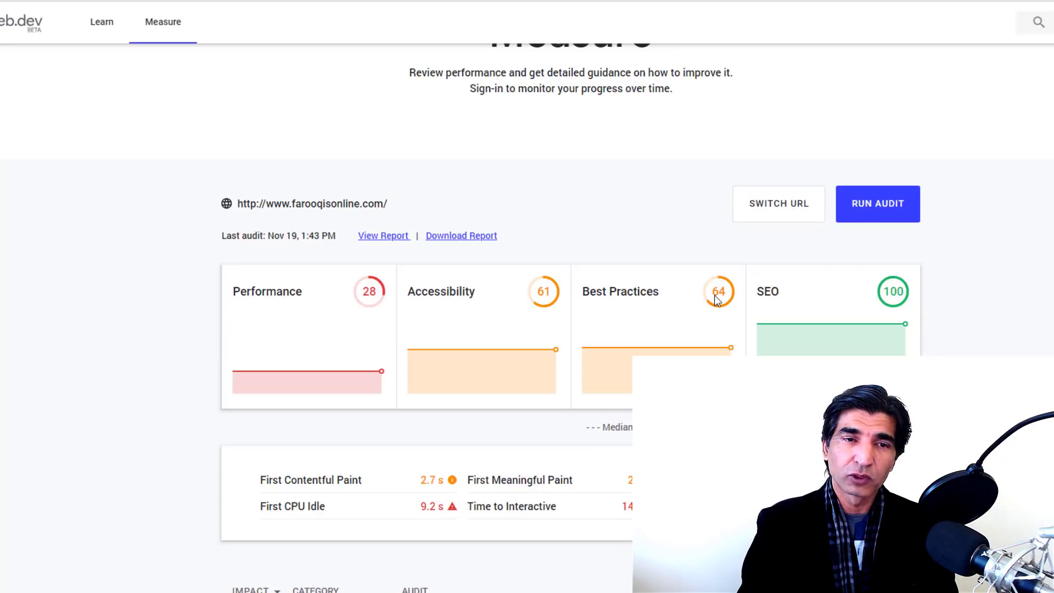
pyautogui.scroll(-1, 716, 299)
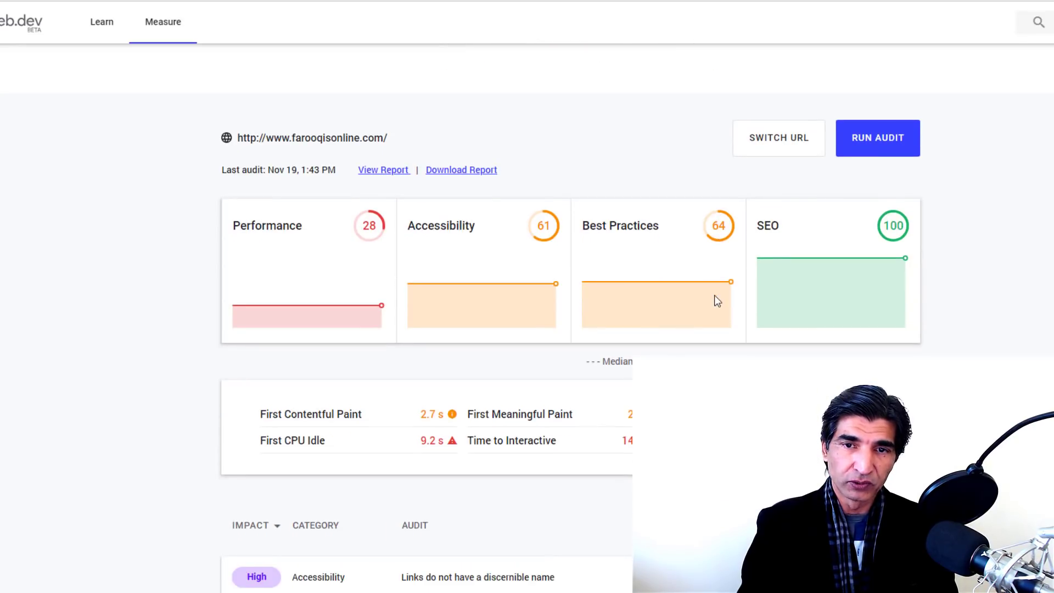
pyautogui.scroll(3, 714, 295)
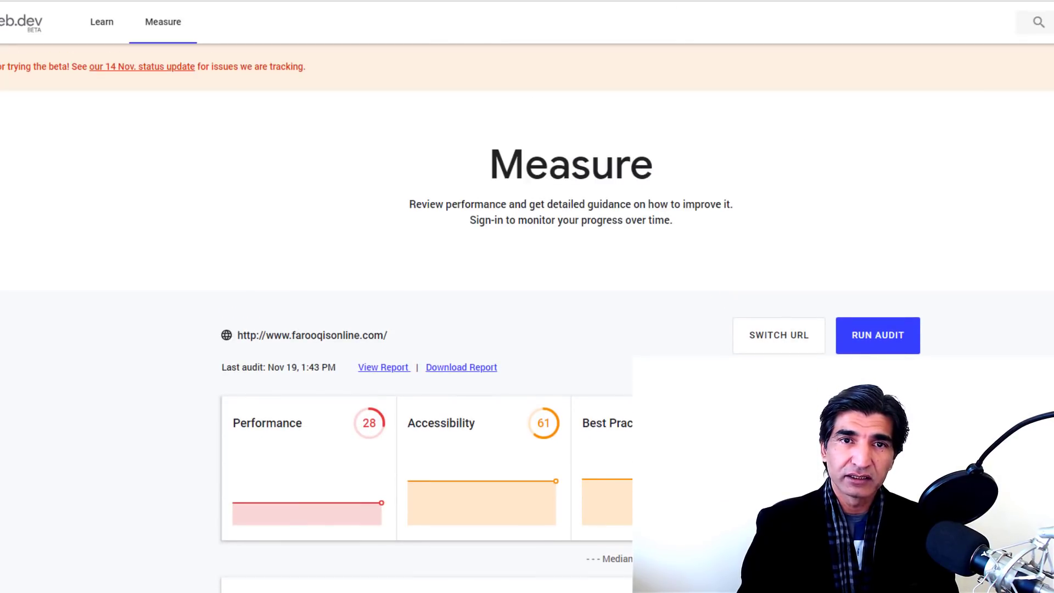